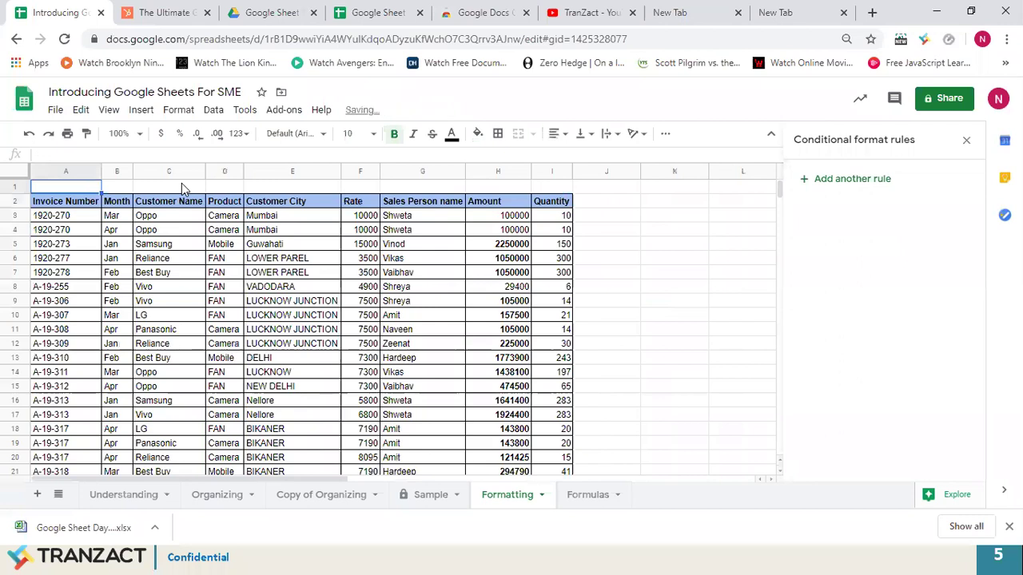
Step: Delete the conditional formatting rule that applies to the Amount column
{"action": "key", "text": "Right"}
{"action": "key", "text": "Right"}
{"action": "key", "text": "Right"}
{"action": "key", "text": "Right"}
{"action": "key", "text": "Right"}
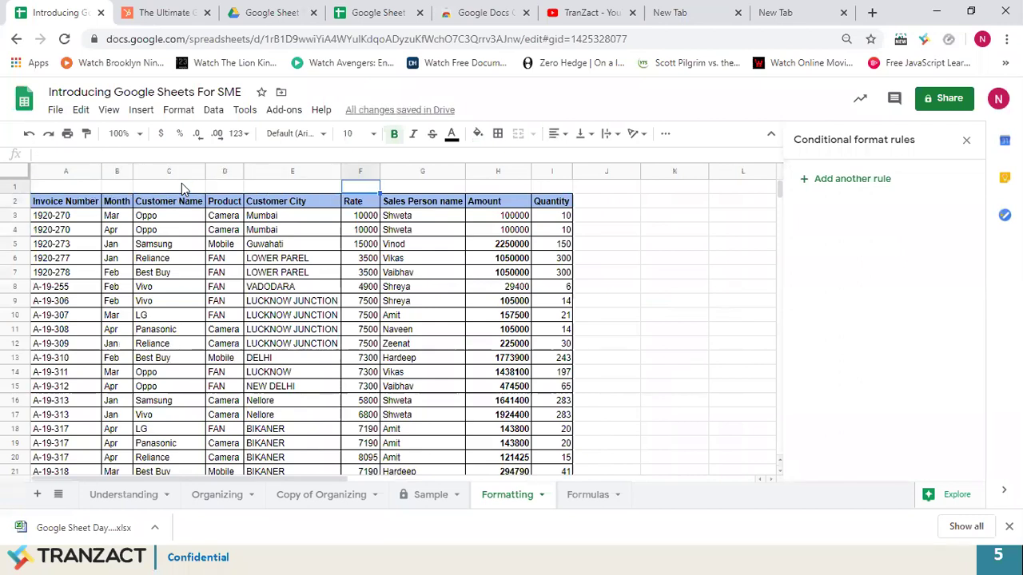
{"action": "key", "text": "Down"}
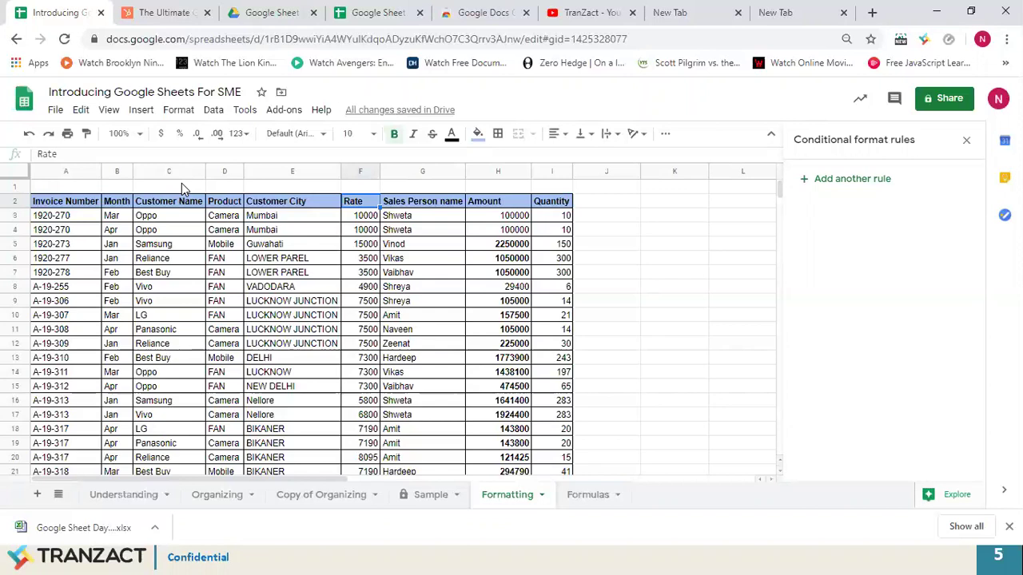
{"action": "key", "text": "Right"}
{"action": "key", "text": "Right"}
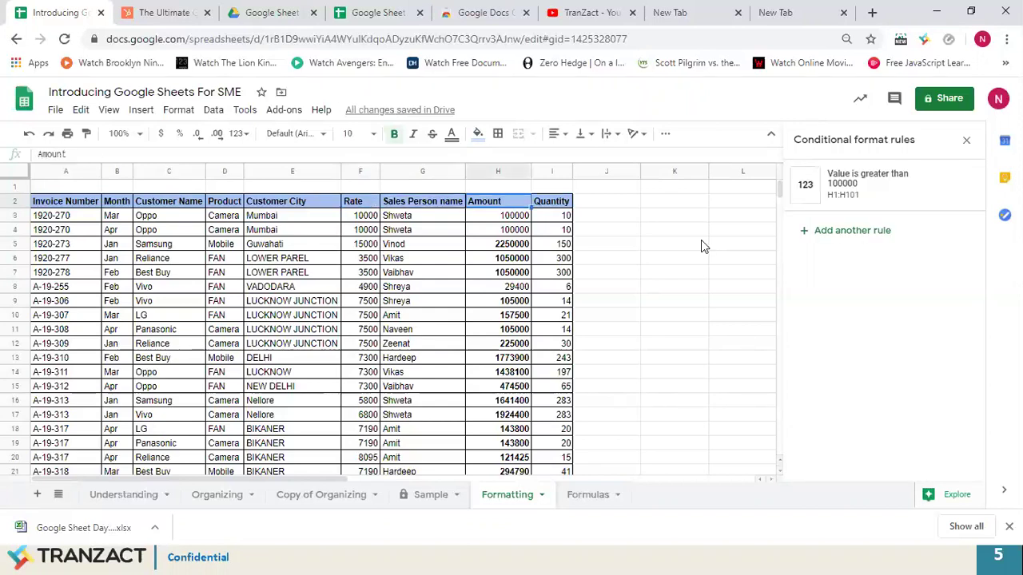
{"action": "left_click", "coordinate": [963, 192]}
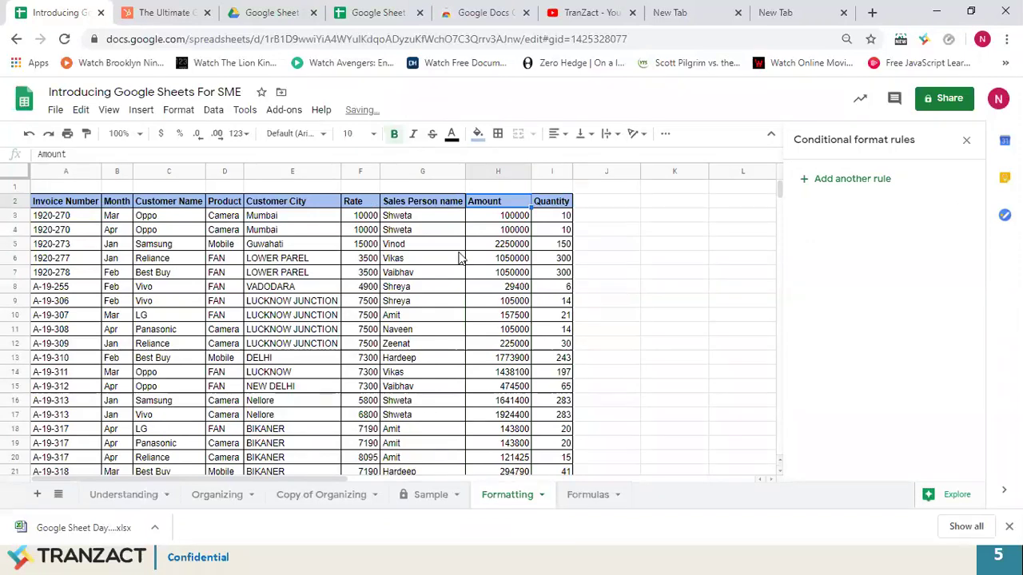
Step: Start a new conditional formatting rule for the Sales Person name column, range G2:G101
{"action": "left_click", "coordinate": [389, 221]}
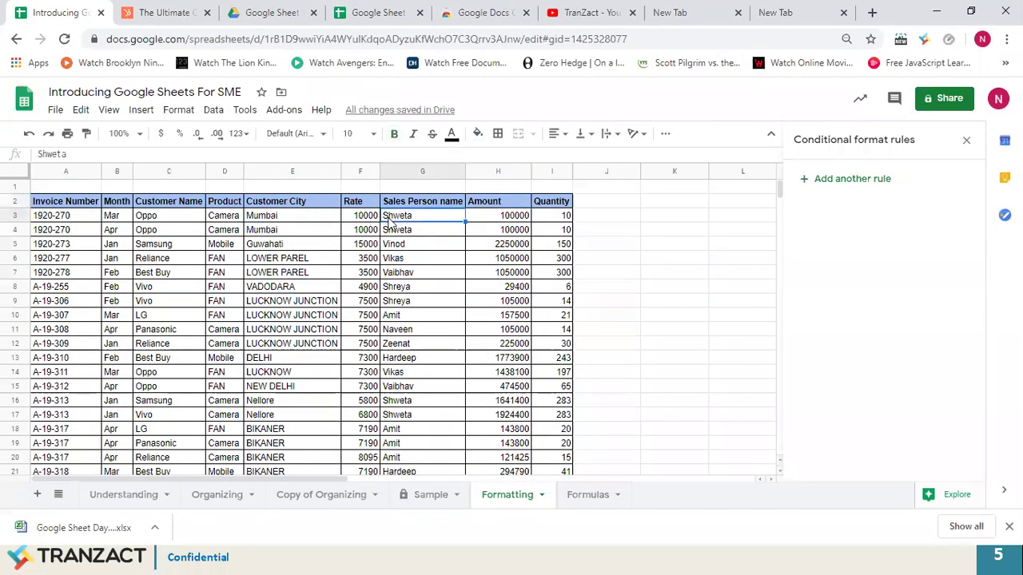
{"action": "key", "text": "Up"}
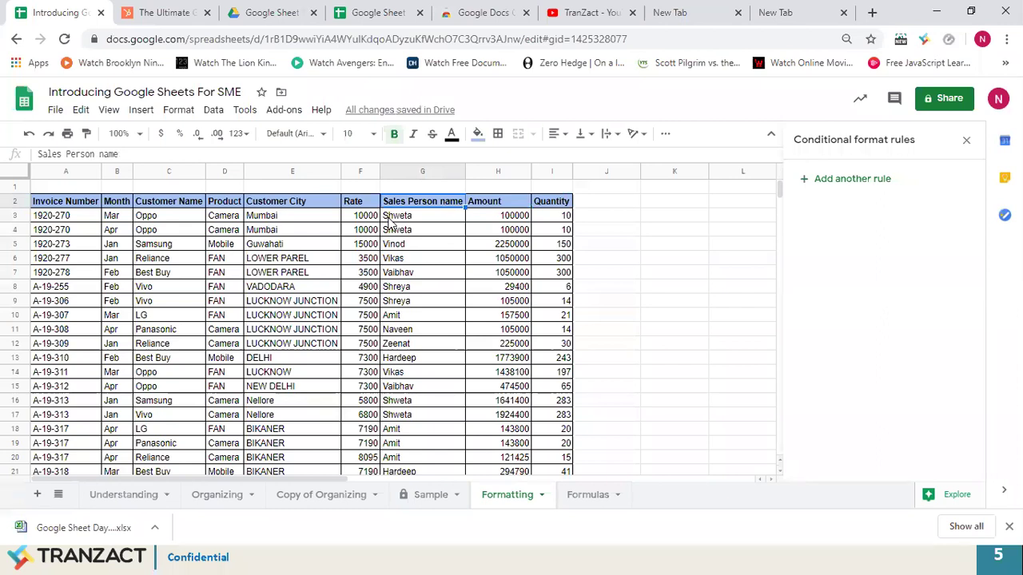
{"action": "key", "text": "ctrl+shift+Down"}
{"action": "key", "text": "ctrl+shift+Up"}
{"action": "key", "text": "ctrl+shift+Down"}
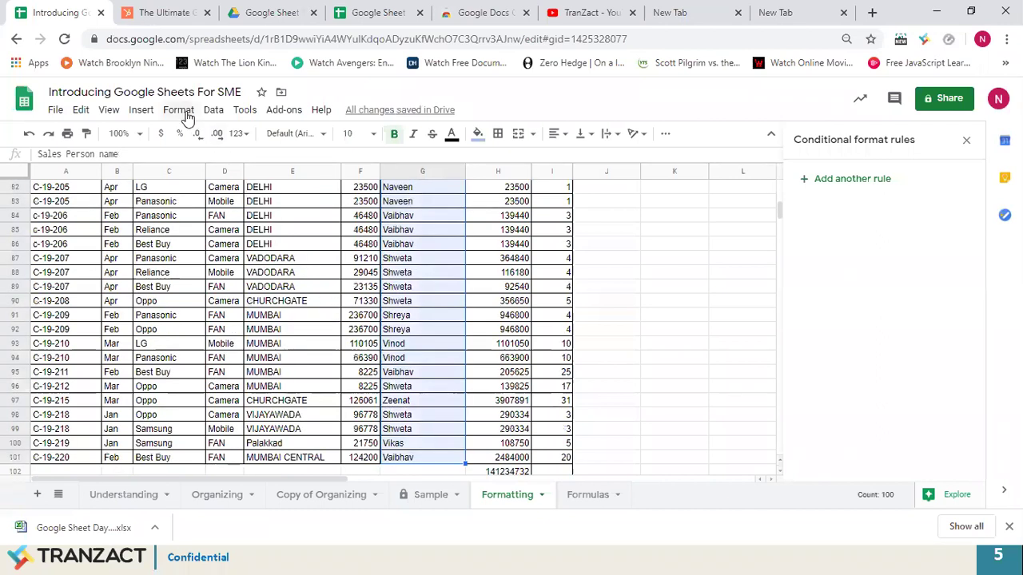
{"action": "left_click", "coordinate": [178, 110]}
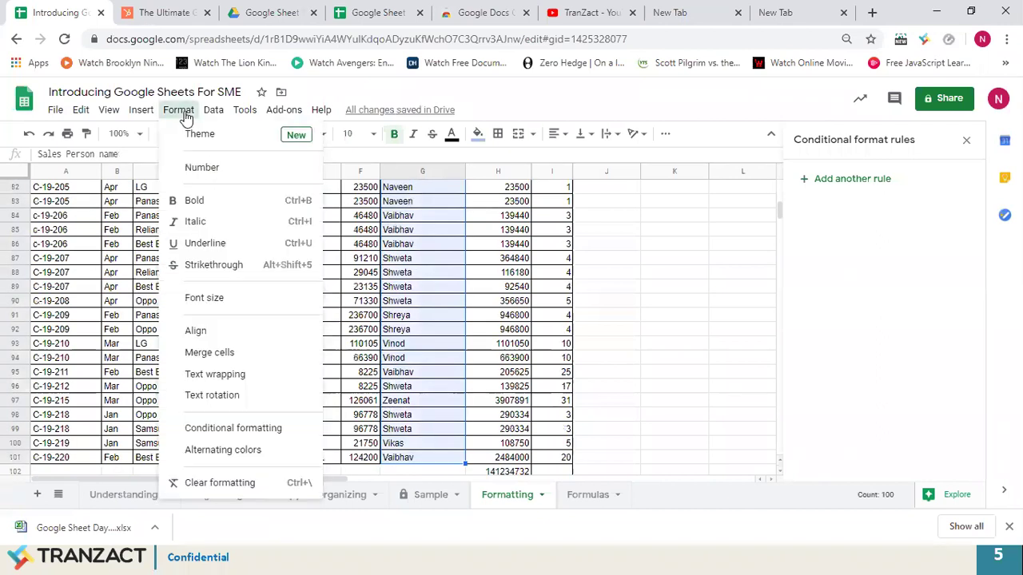
{"action": "left_click", "coordinate": [243, 429]}
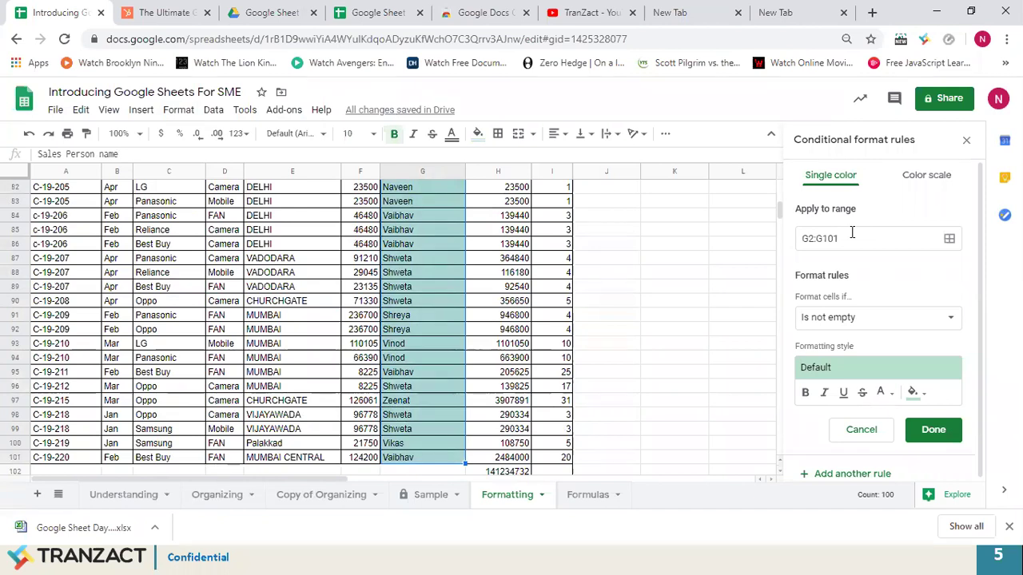
{"action": "left_click", "coordinate": [948, 241]}
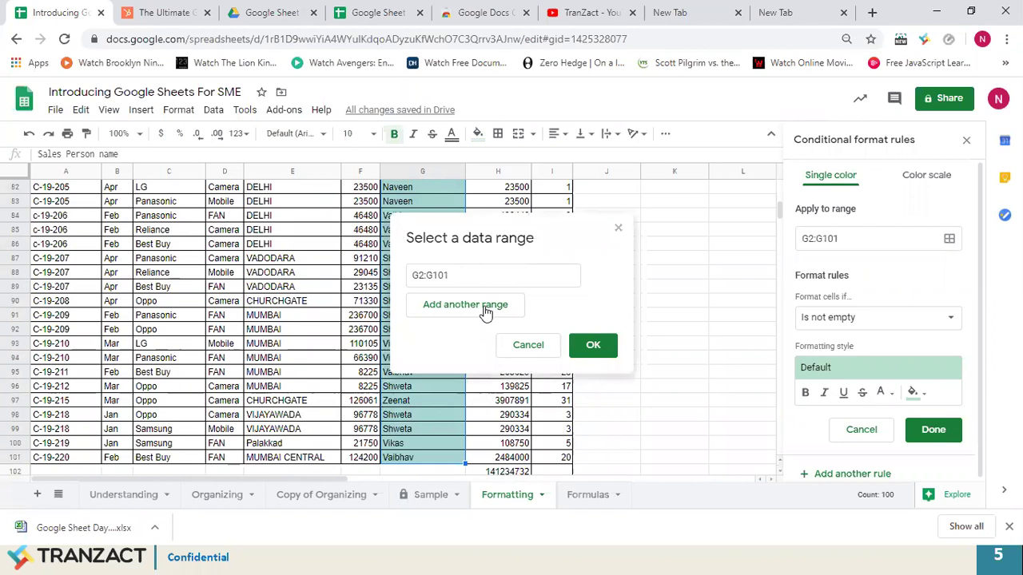
{"action": "left_click", "coordinate": [485, 309]}
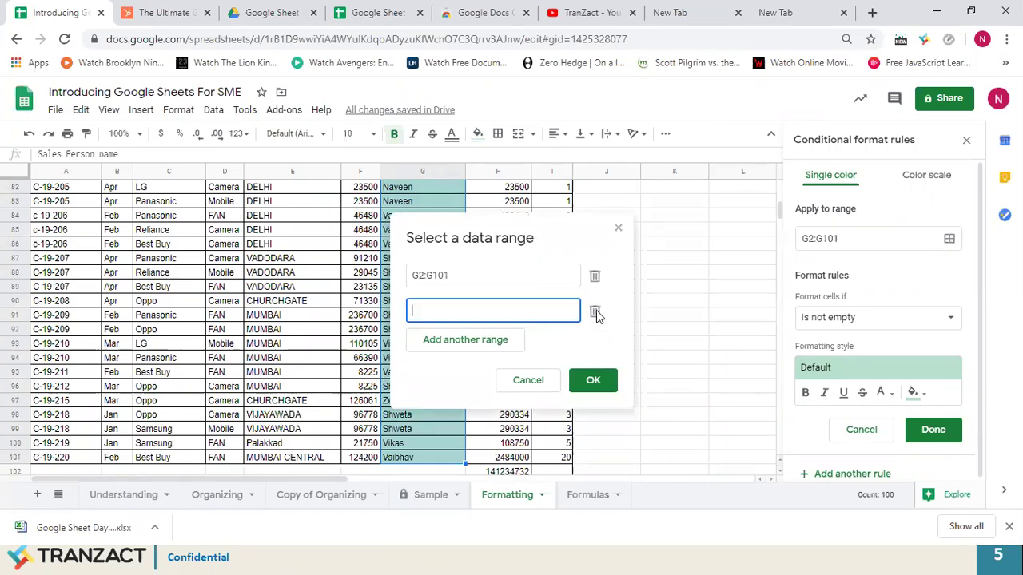
{"action": "left_click", "coordinate": [595, 314]}
{"action": "left_click", "coordinate": [593, 347]}
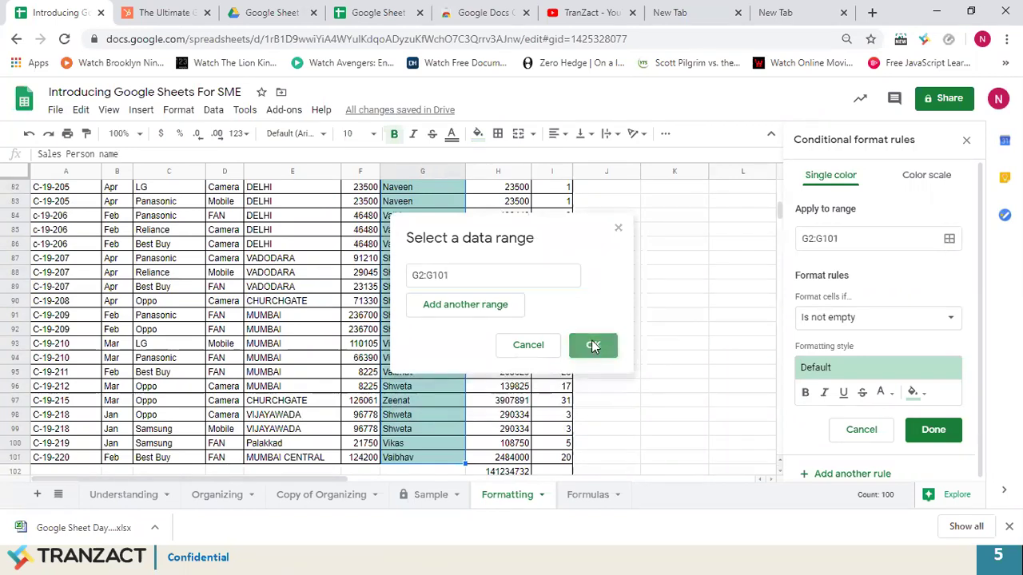
Step: Set the rule's condition to "Text is exactly" with the salesperson's name from cell G3 as the value
{"action": "left_click", "coordinate": [873, 323]}
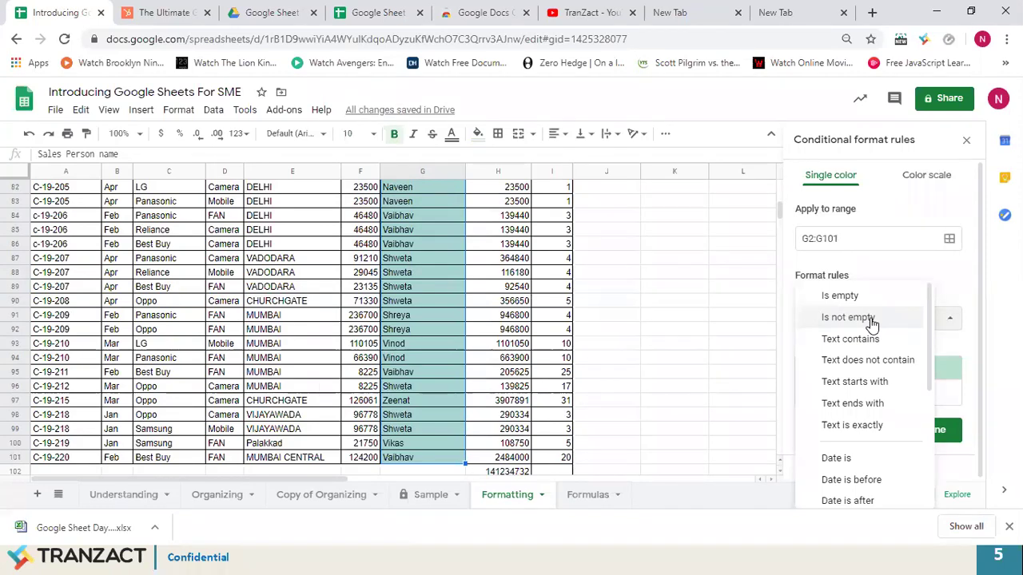
{"action": "left_click", "coordinate": [852, 428]}
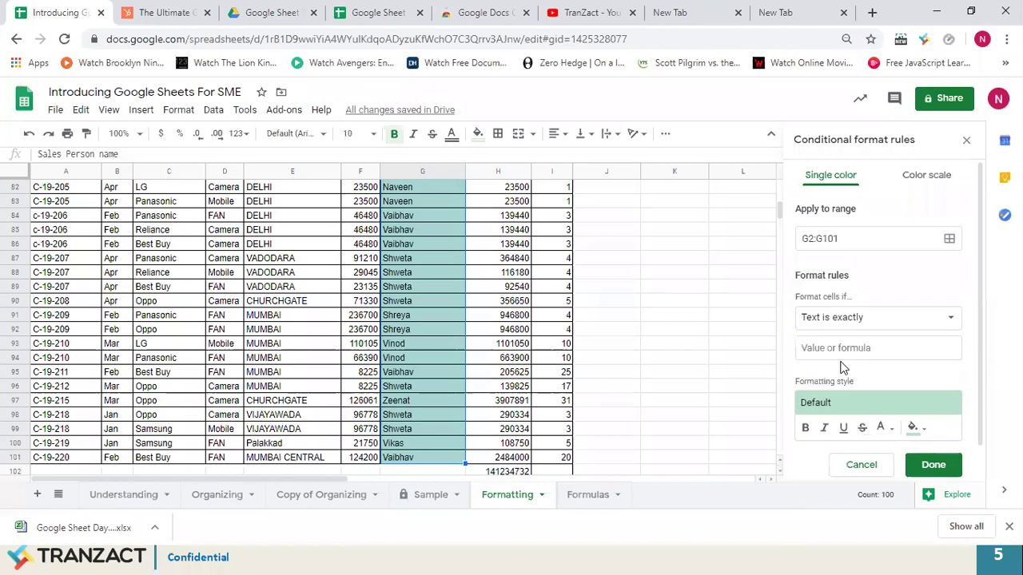
{"action": "left_click", "coordinate": [836, 348]}
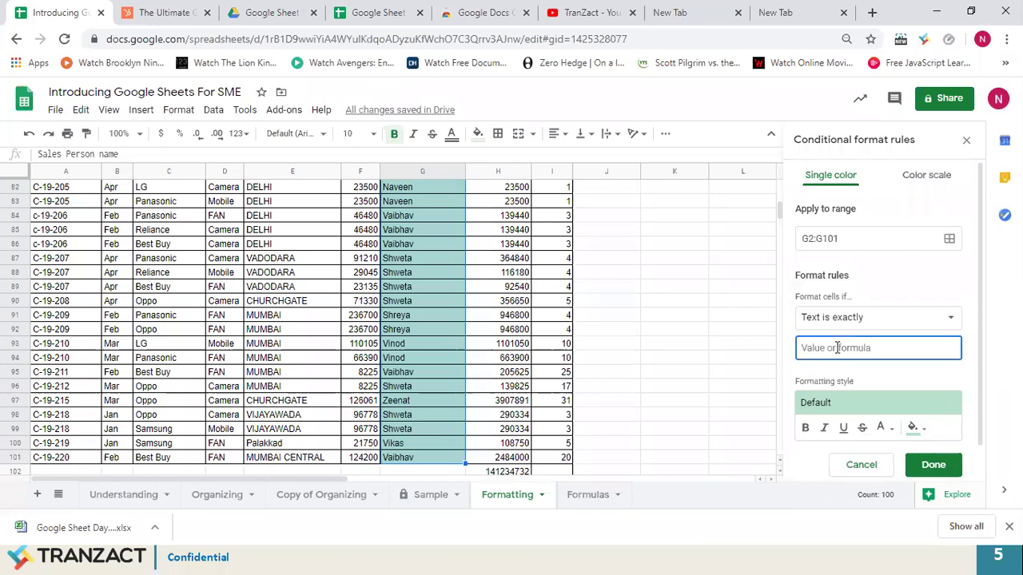
{"action": "type", "text": "Shweta"}
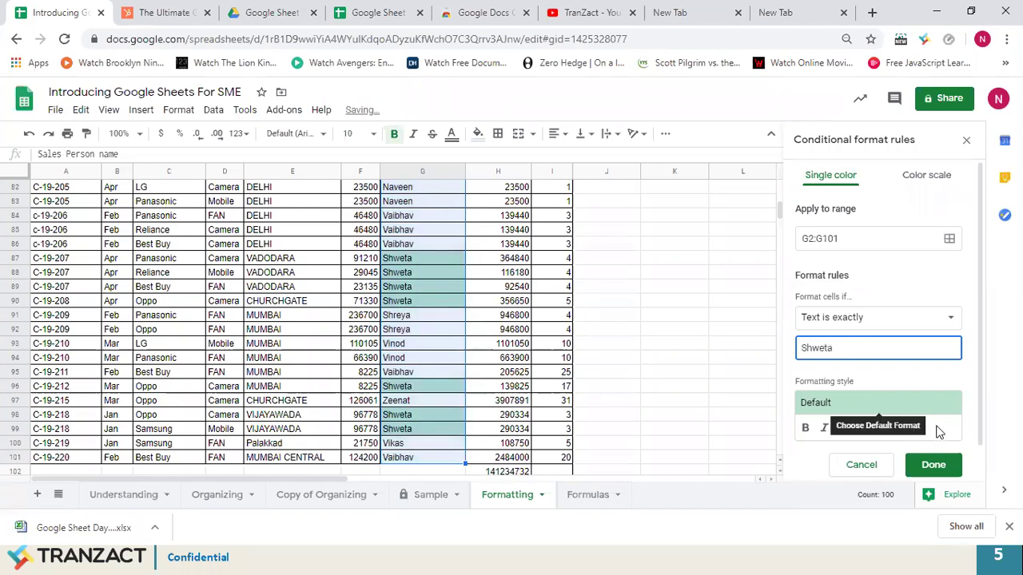
Step: Give the matching cells a dark blue fill and save the conditional formatting rule
{"action": "left_click", "coordinate": [911, 427]}
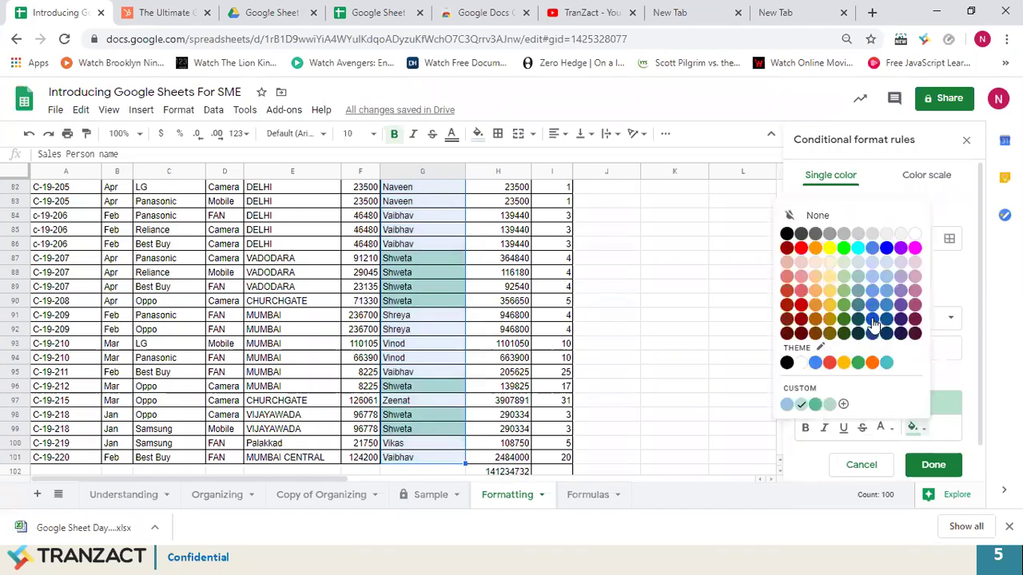
{"action": "left_click", "coordinate": [872, 319]}
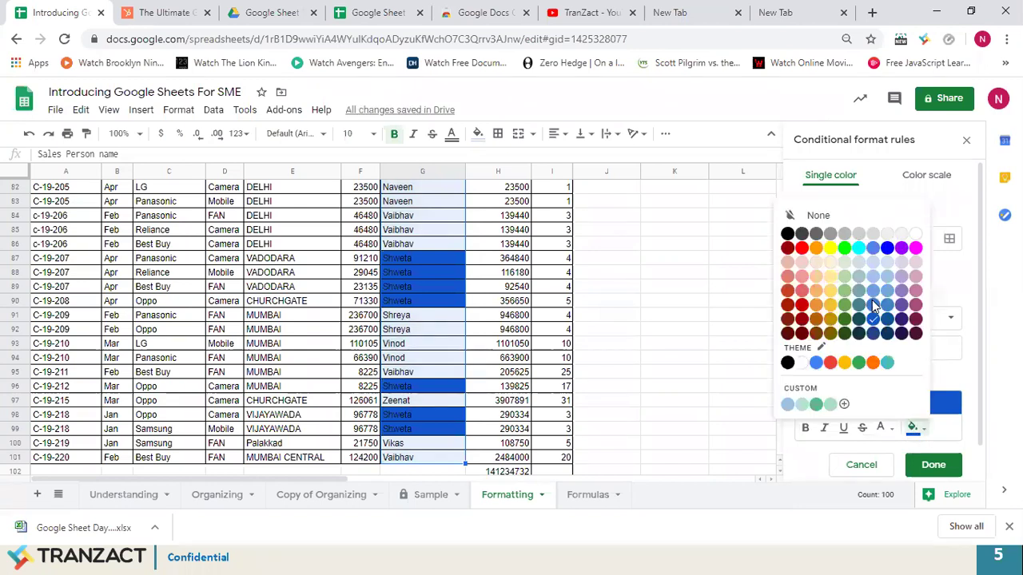
{"action": "left_click", "coordinate": [937, 470]}
{"action": "left_click", "coordinate": [933, 466]}
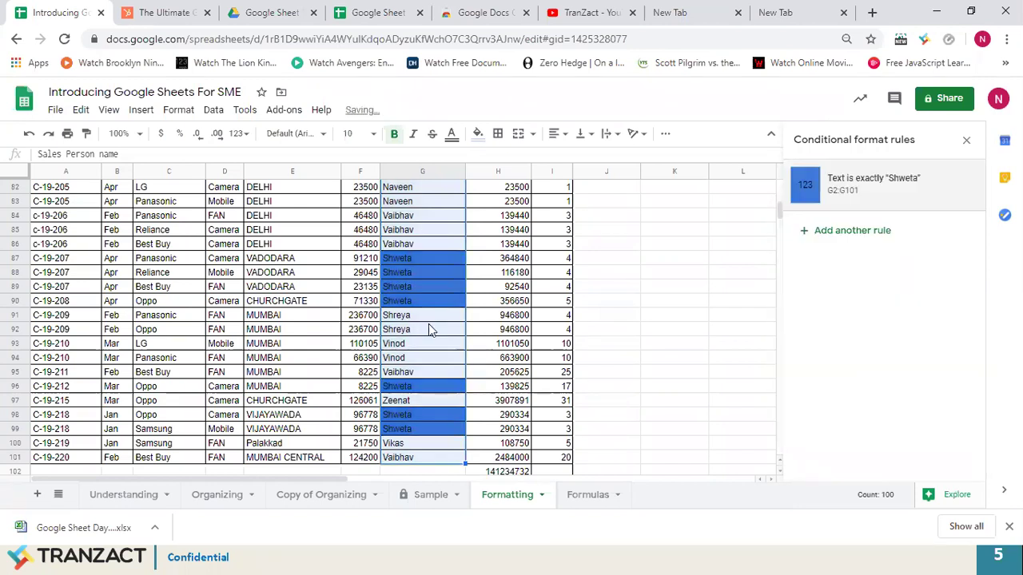
Step: Review the highlighted cells in the Sales Person name column from row 91 up to the top rows
{"action": "left_click", "coordinate": [428, 323]}
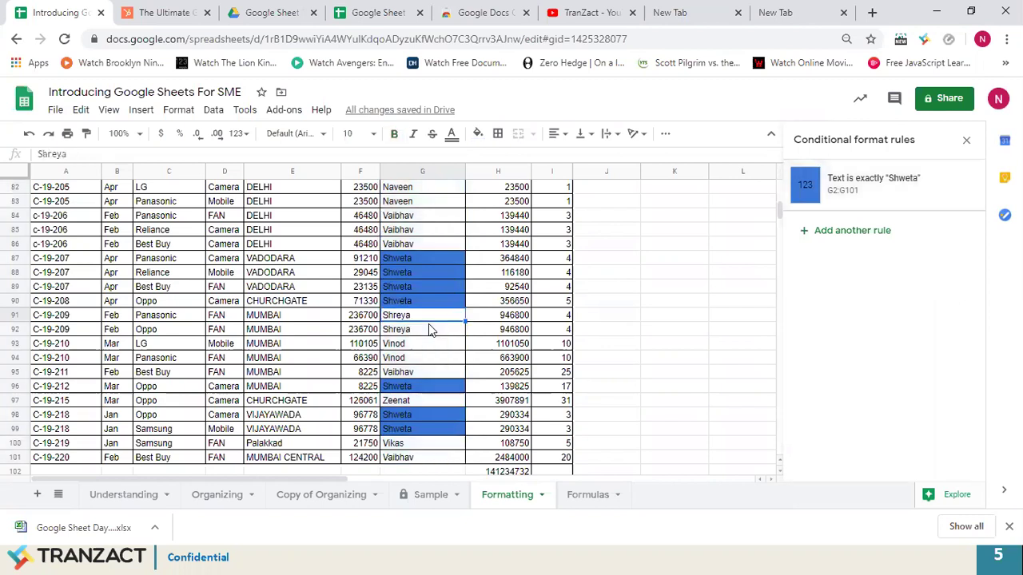
{"action": "key", "text": "Page_Up"}
{"action": "key", "text": "Page_Up"}
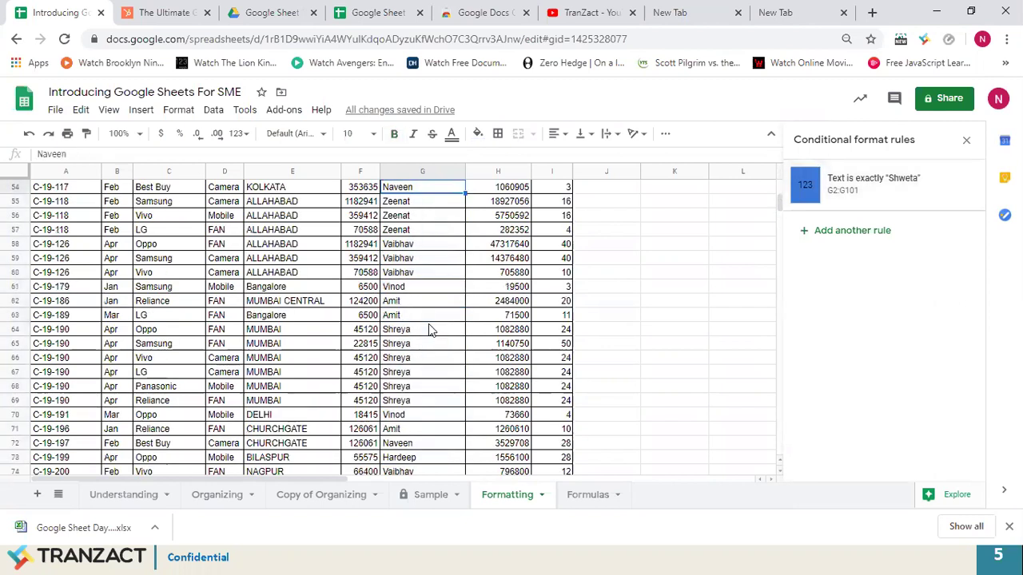
{"action": "key", "text": "Page_Up"}
{"action": "key", "text": "Page_Up"}
{"action": "key", "text": "Page_Up"}
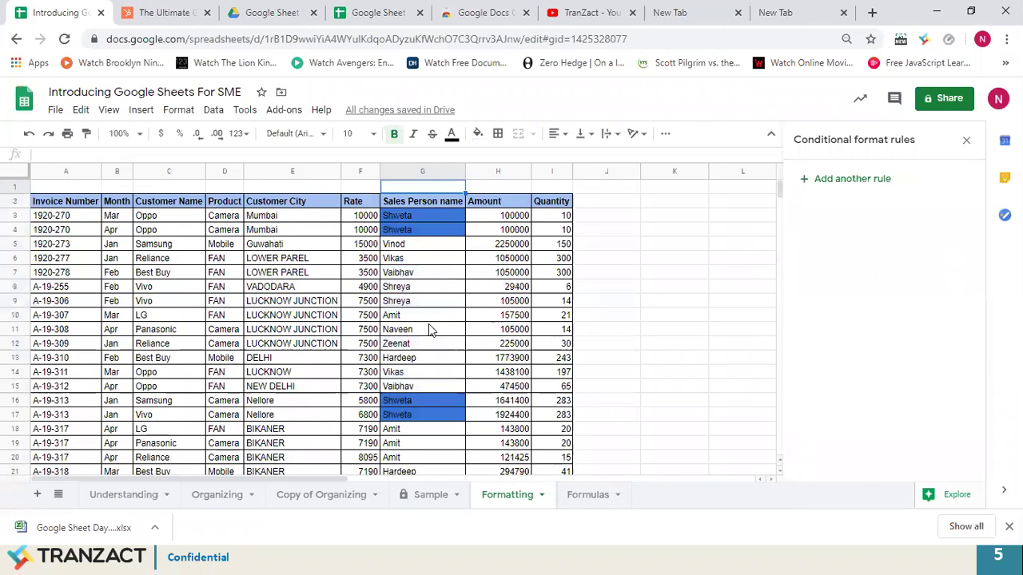
{"action": "key", "text": "Down"}
{"action": "key", "text": "Down"}
{"action": "key", "text": "Down"}
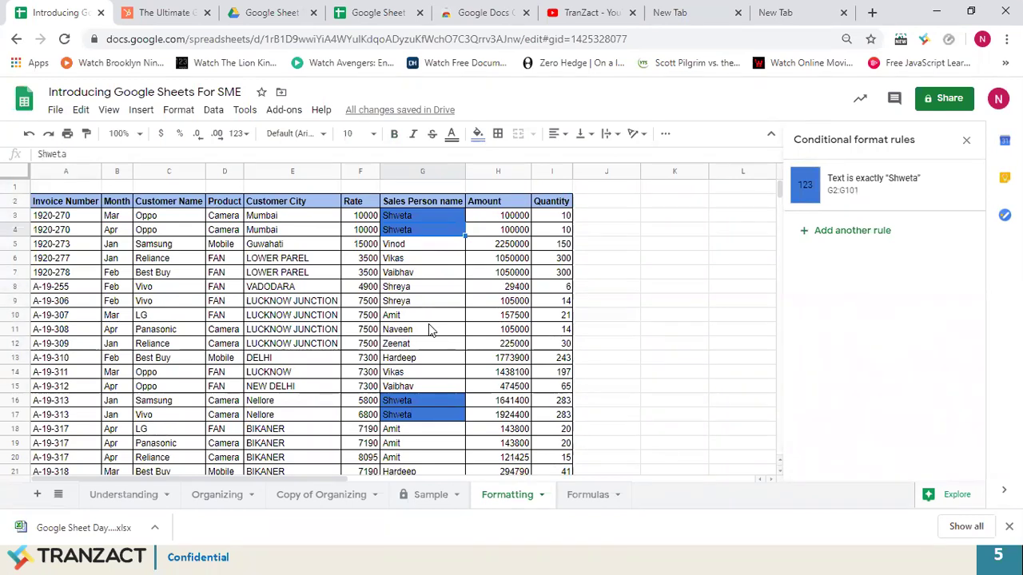
{"action": "left_click", "coordinate": [323, 110]}
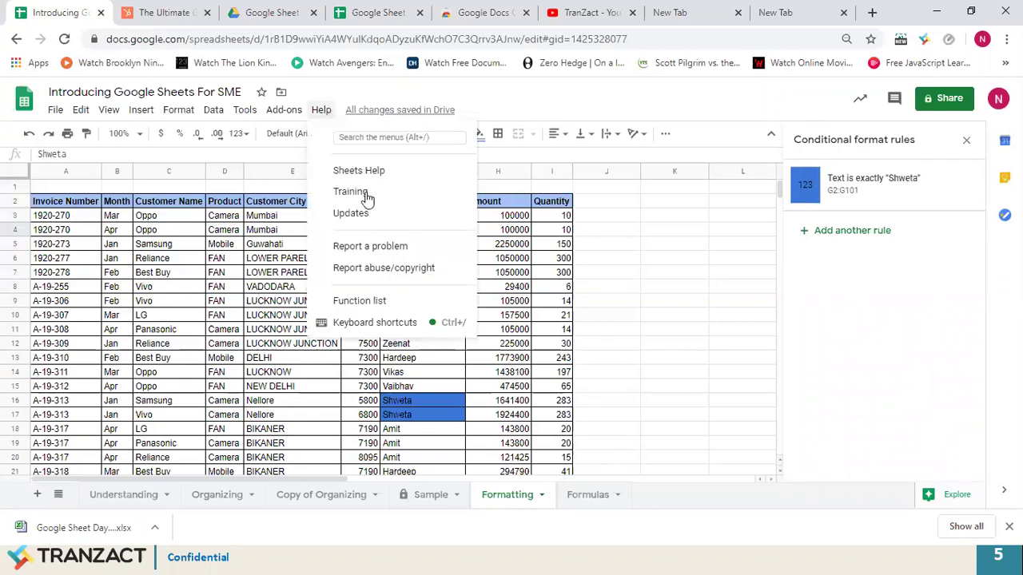
{"action": "left_click", "coordinate": [236, 291]}
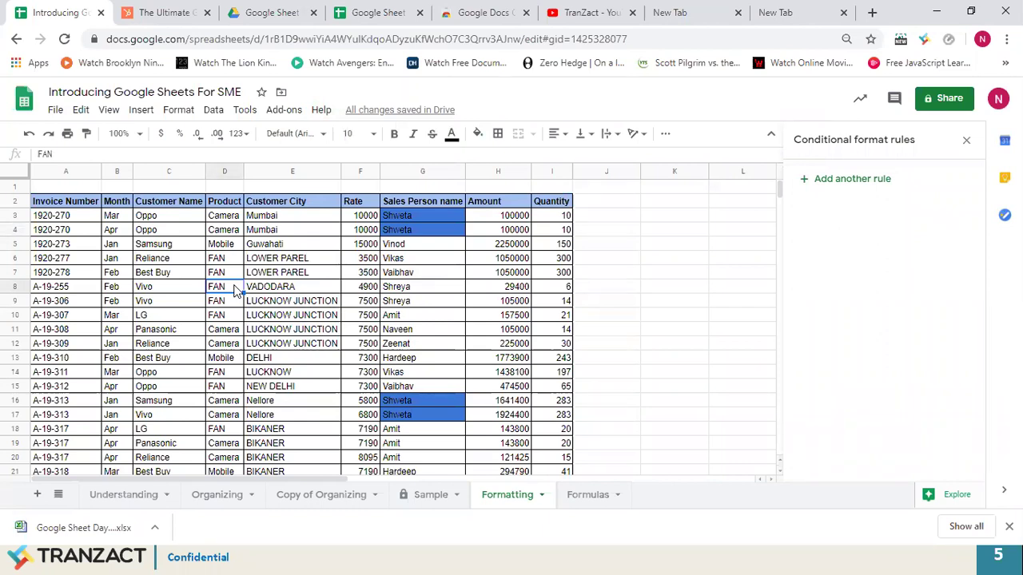
{"action": "left_click", "coordinate": [69, 197]}
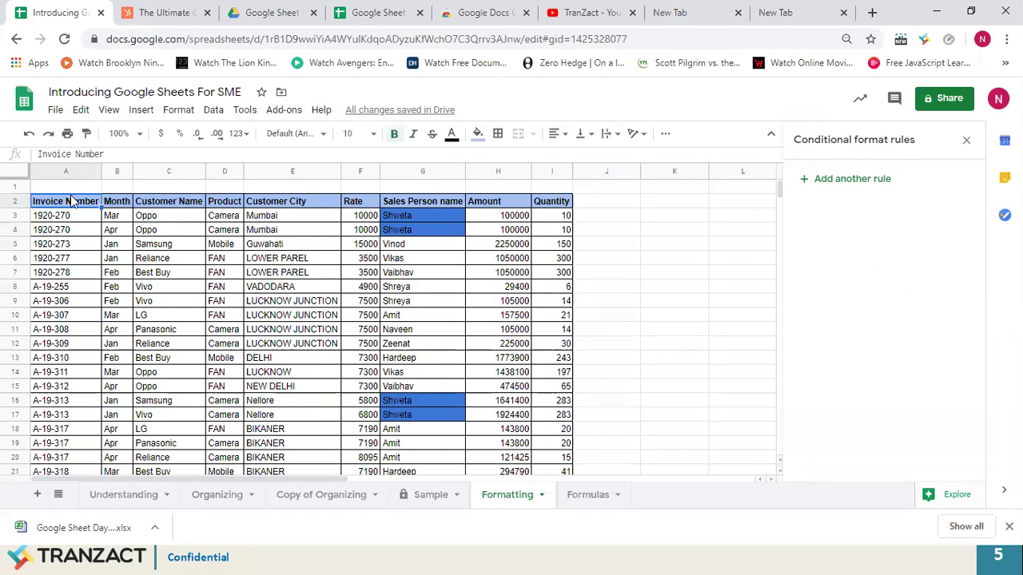
{"action": "key", "text": "Down"}
{"action": "key", "text": "Down"}
{"action": "key", "text": "Down"}
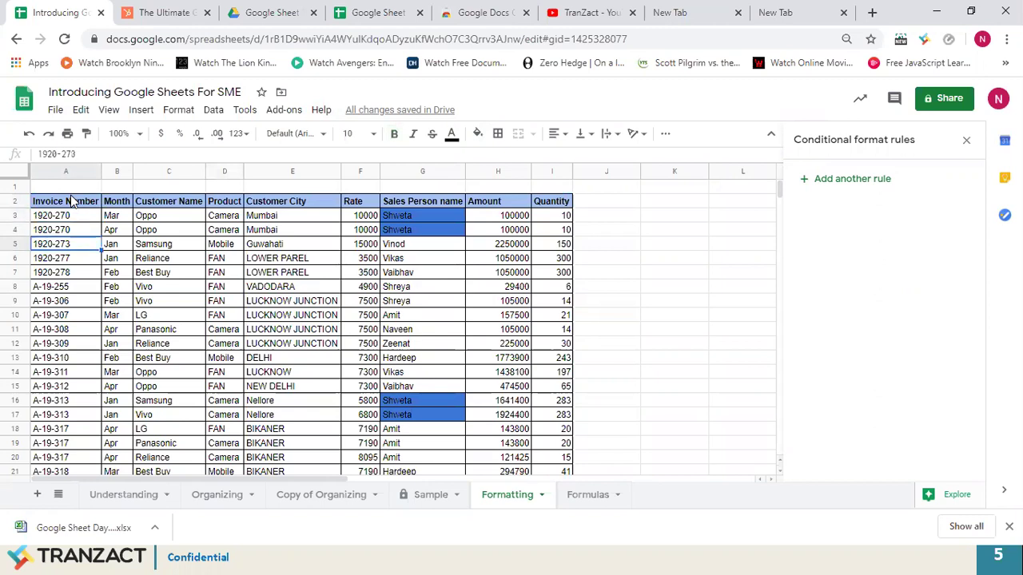
{"action": "key", "text": "Down"}
{"action": "key", "text": "Down"}
{"action": "key", "text": "Right"}
{"action": "key", "text": "Right"}
{"action": "key", "text": "Right"}
{"action": "key", "text": "Right"}
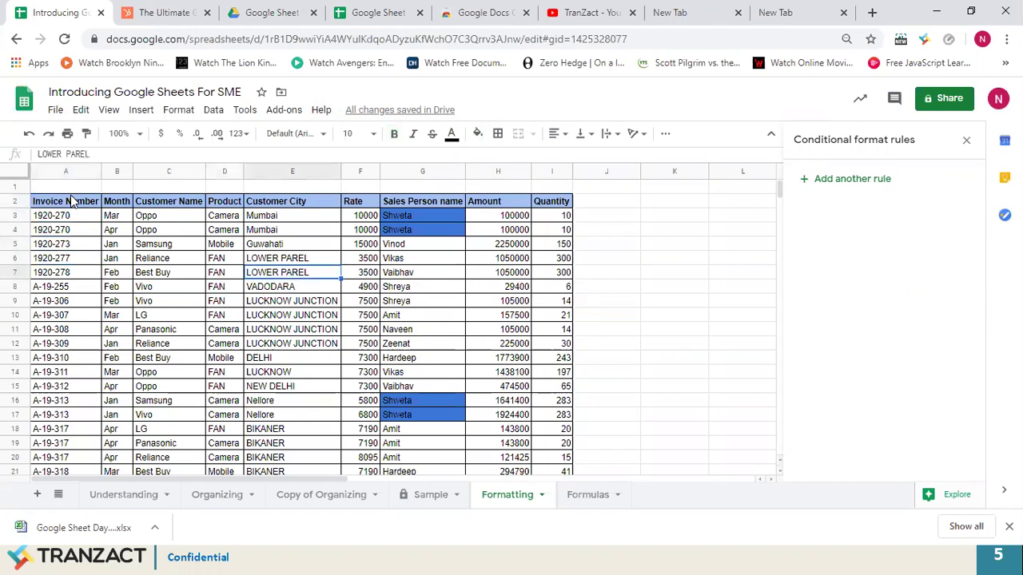
Step: Try converting the customer city in E6 to proper case with =PROPER(E6) in cell J6, and clear the cell again
{"action": "key", "text": "Up"}
{"action": "key", "text": "Right"}
{"action": "key", "text": "Right"}
{"action": "key", "text": "Right"}
{"action": "key", "text": "Right"}
{"action": "key", "text": "Right"}
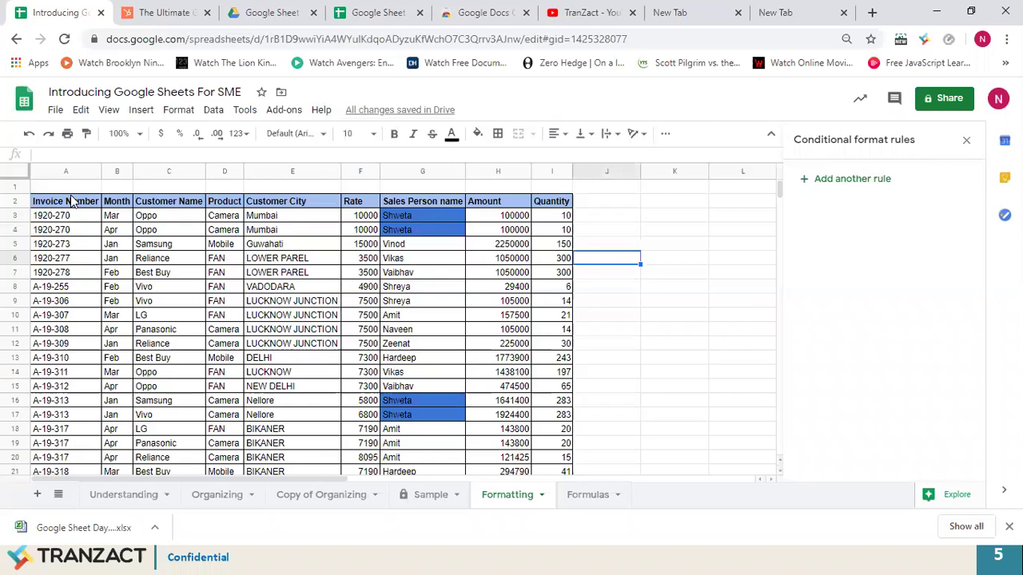
{"action": "type", "text": "=prop"}
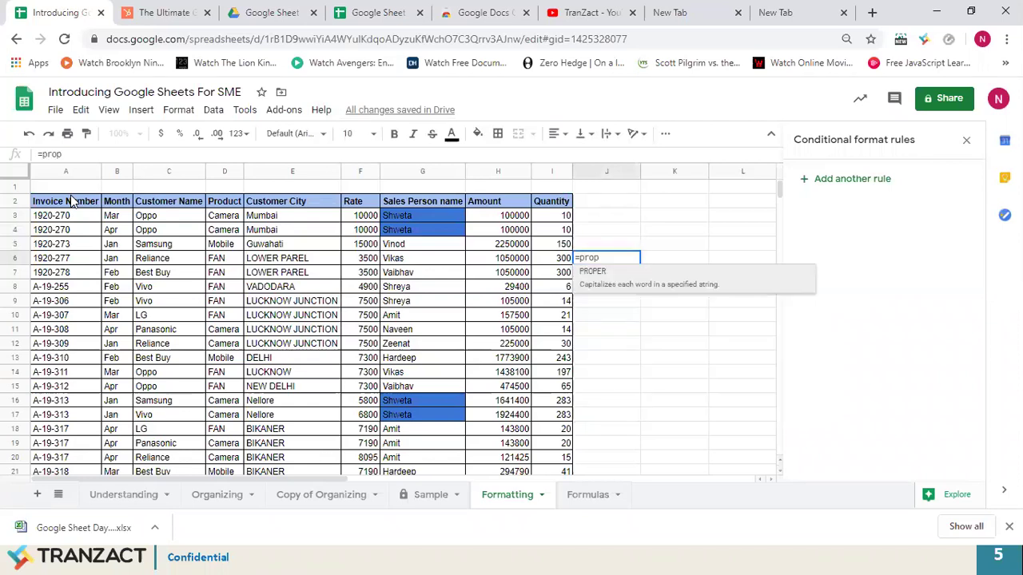
{"action": "key", "text": "Tab"}
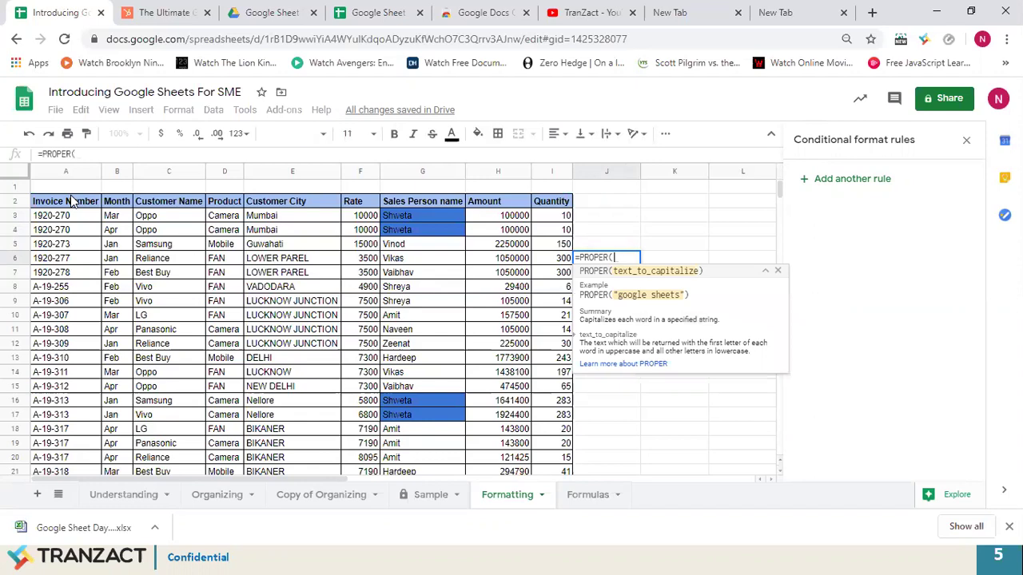
{"action": "left_click", "coordinate": [274, 258]}
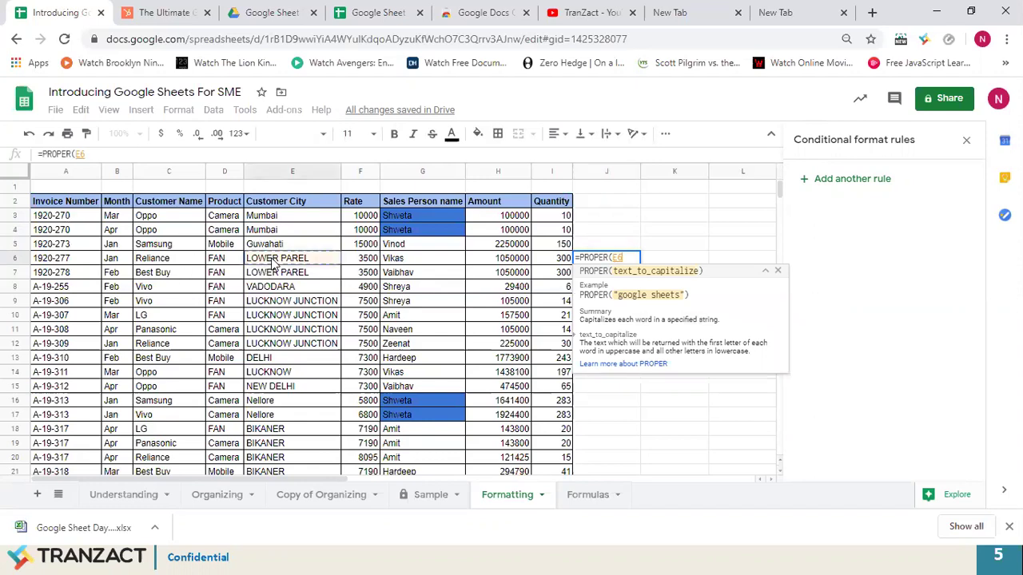
{"action": "key", "text": "Return"}
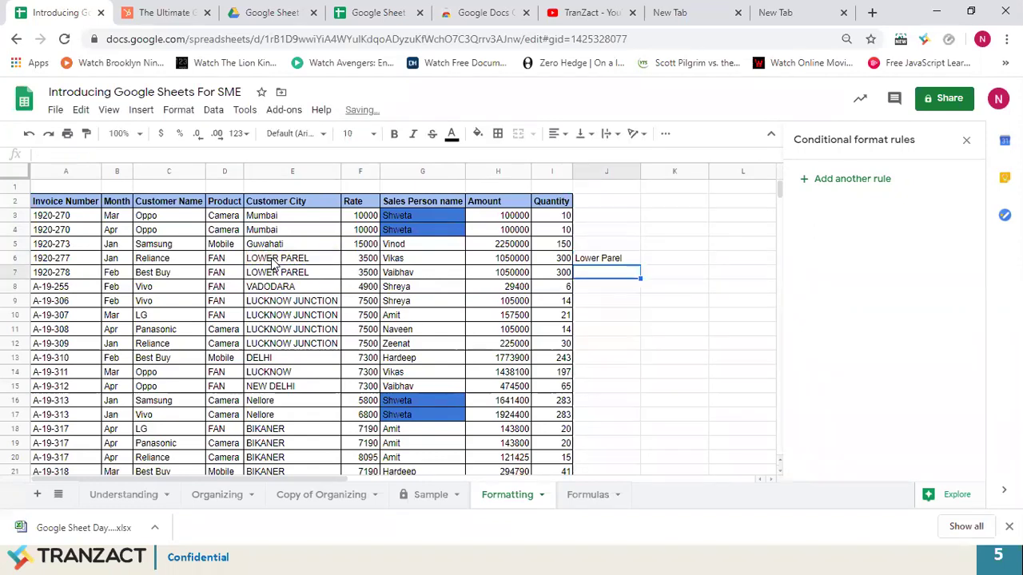
{"action": "key", "text": "Up"}
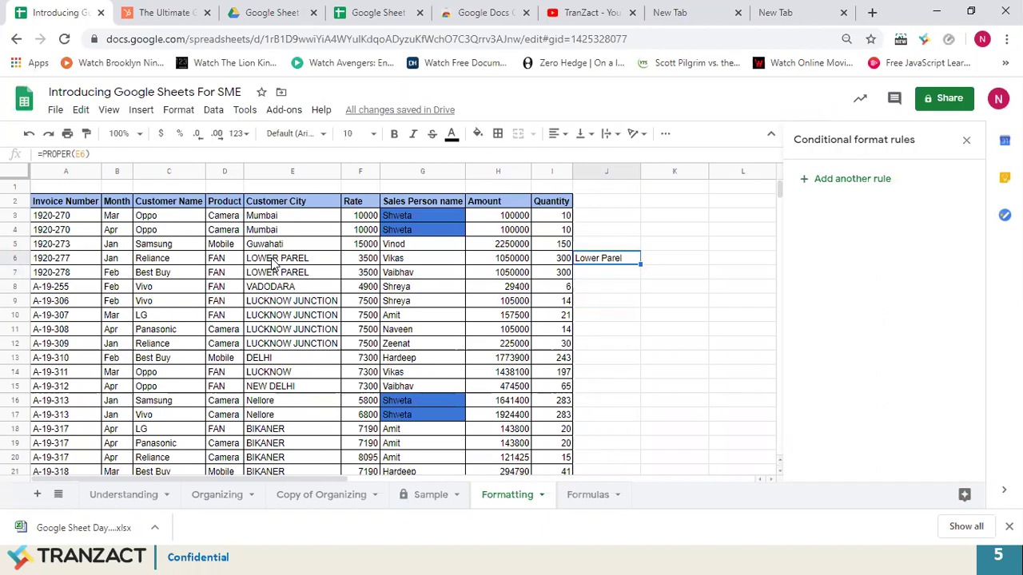
{"action": "key", "text": "Delete"}
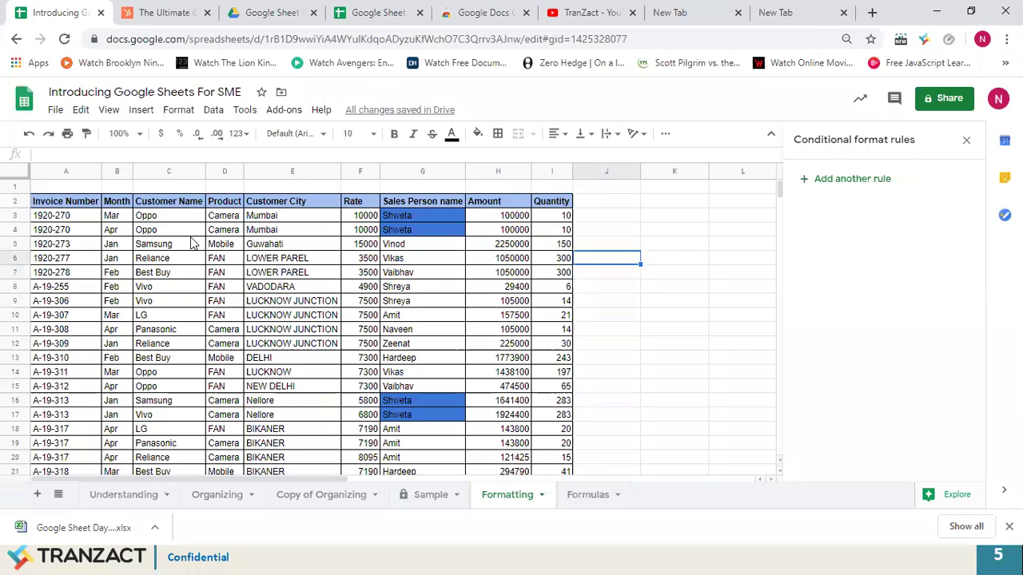
Step: Create a pivot table on a new sheet from the whole sales table including headers, range Formatting!A2:I101
{"action": "key", "text": "Left"}
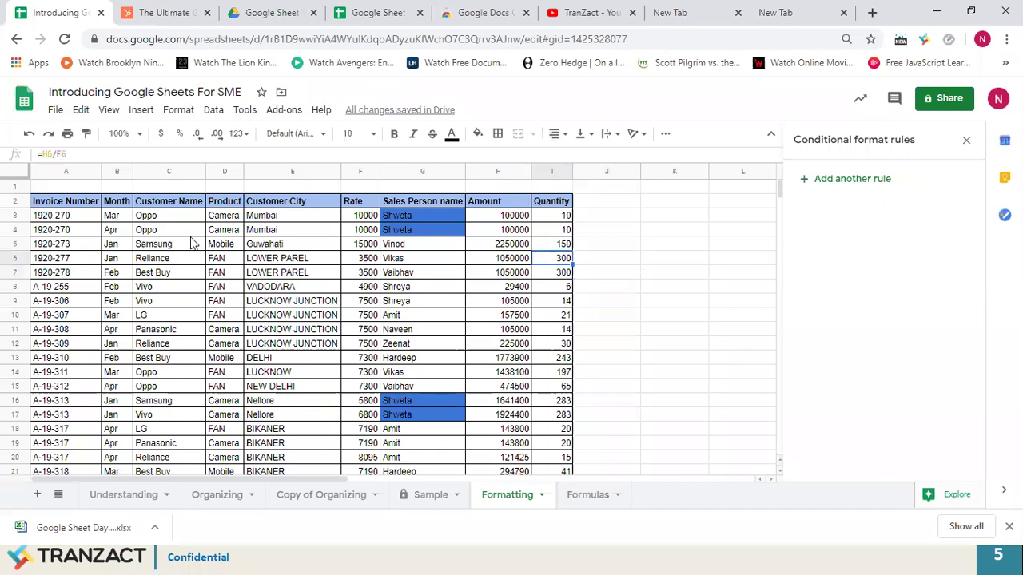
{"action": "key", "text": "Left"}
{"action": "key", "text": "Left"}
{"action": "key", "text": "Left"}
{"action": "key", "text": "ctrl+Home"}
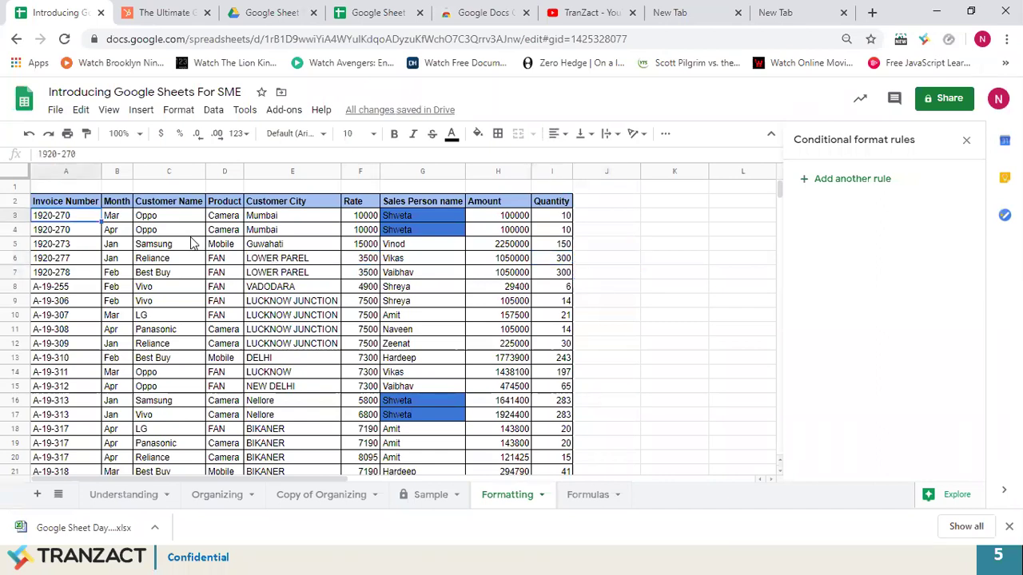
{"action": "key", "text": "Up"}
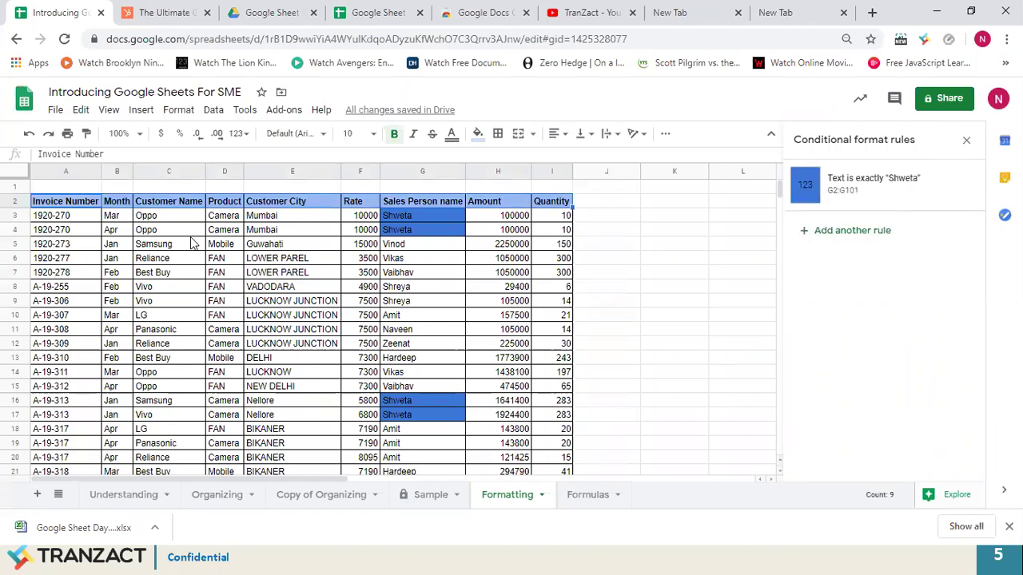
{"action": "key", "text": "ctrl+shift+Down"}
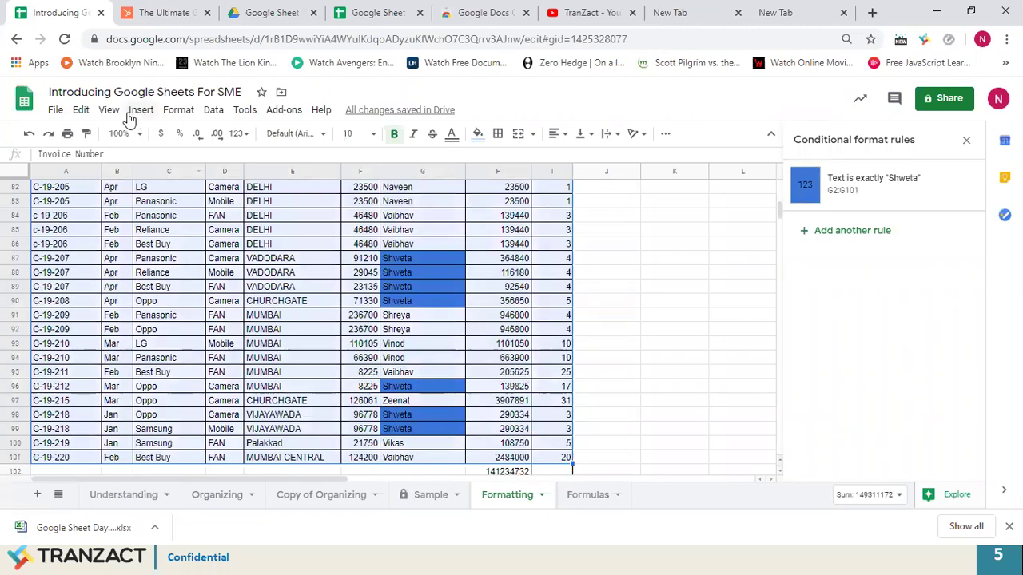
{"action": "left_click", "coordinate": [139, 109]}
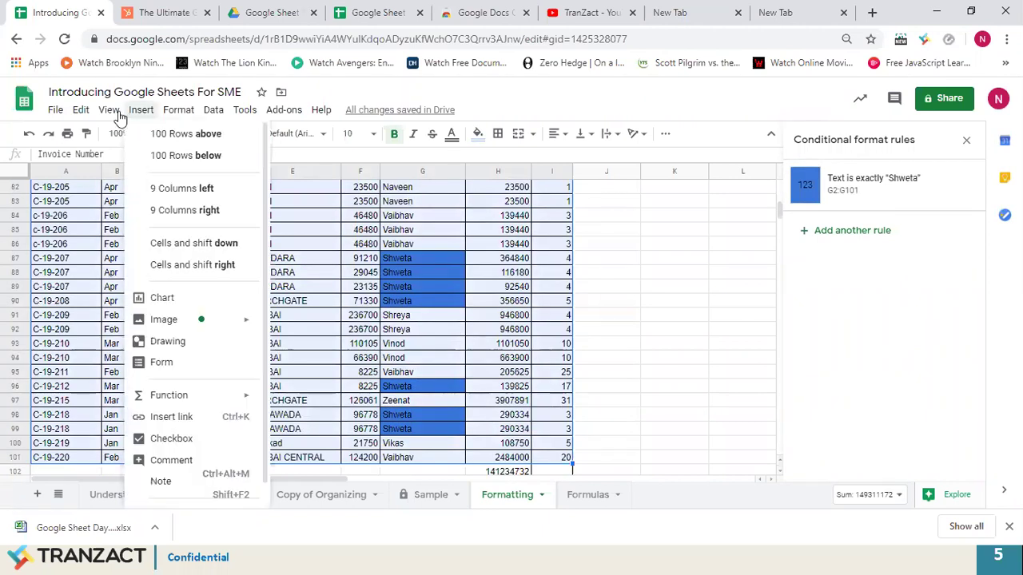
{"action": "left_click", "coordinate": [110, 113]}
{"action": "left_click", "coordinate": [180, 112]}
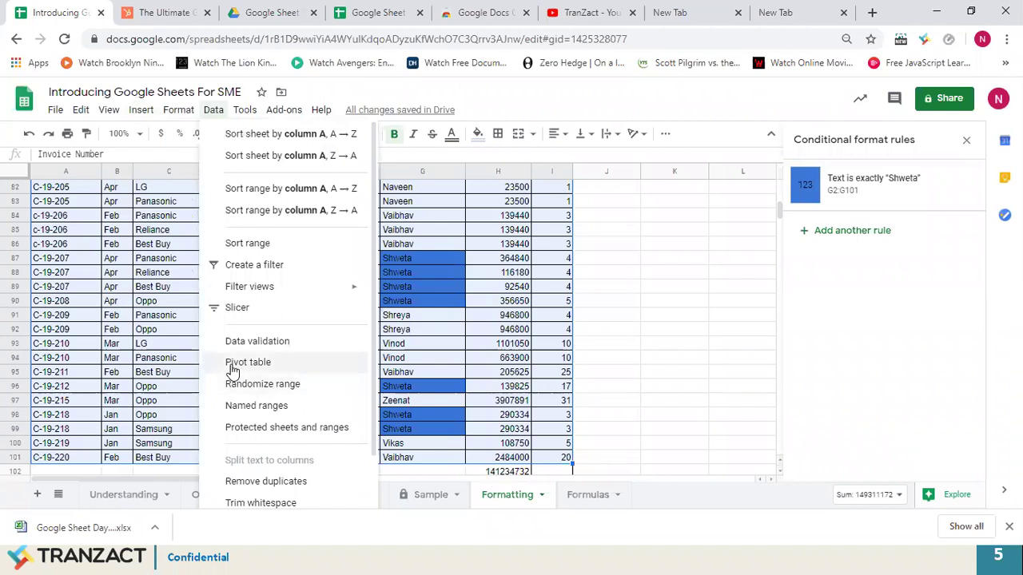
{"action": "left_click", "coordinate": [234, 366]}
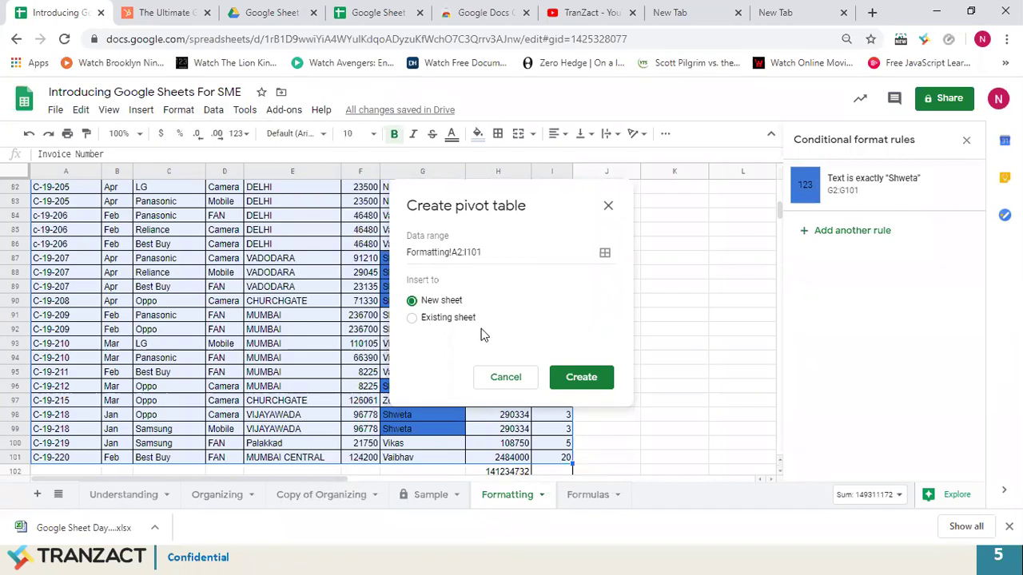
{"action": "left_click", "coordinate": [577, 381]}
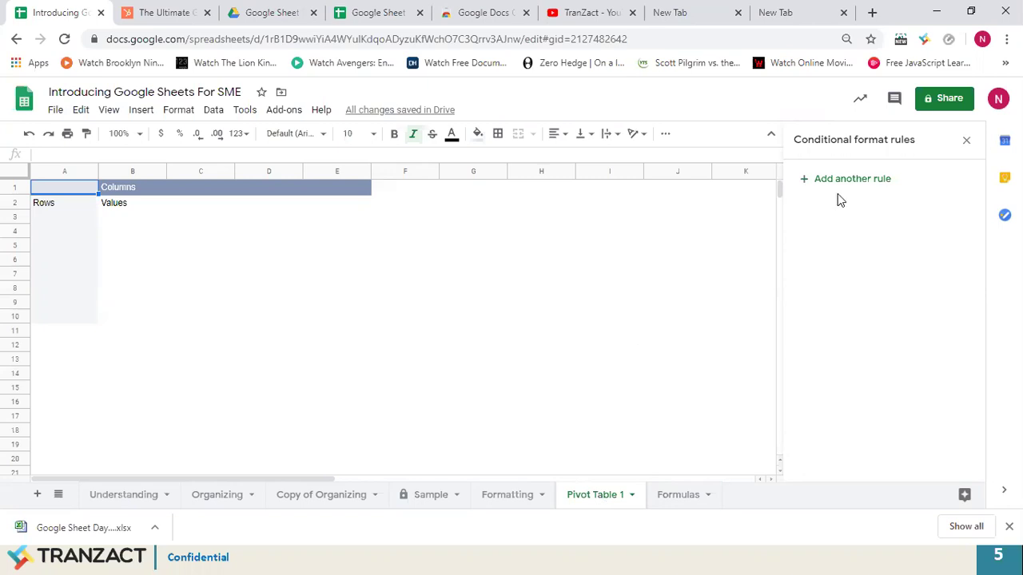
Step: Bring up the pivot table editor, add Product as the rows and add Amount summarized by SUM as the values
{"action": "left_click", "coordinate": [51, 219]}
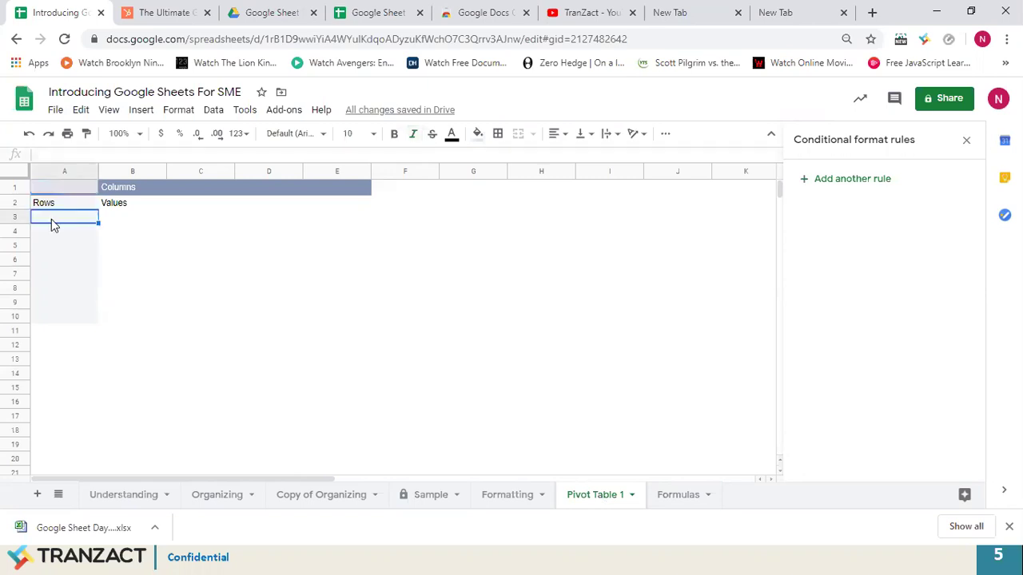
{"action": "left_click", "coordinate": [966, 140]}
{"action": "left_click", "coordinate": [95, 191]}
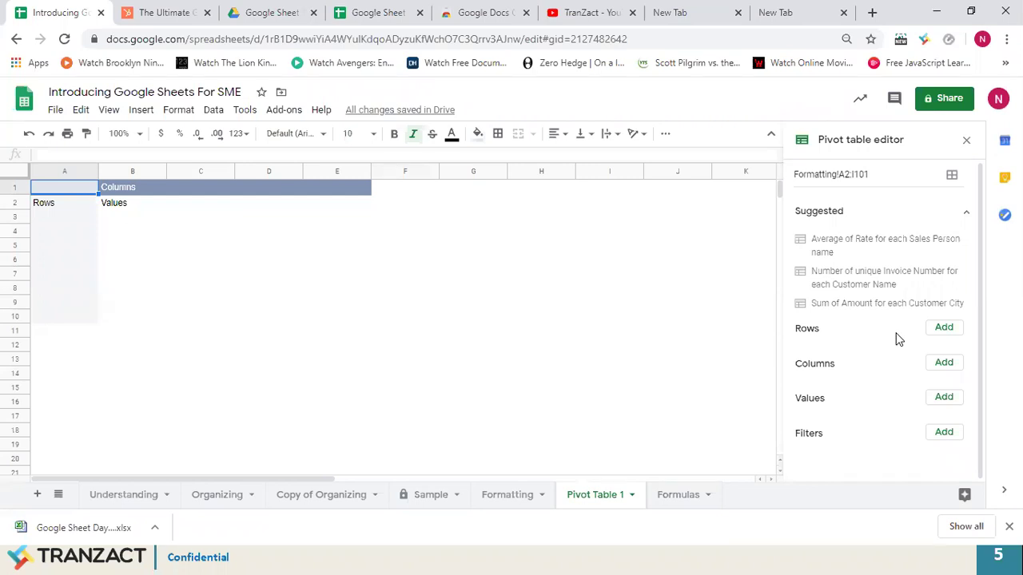
{"action": "left_click", "coordinate": [942, 329]}
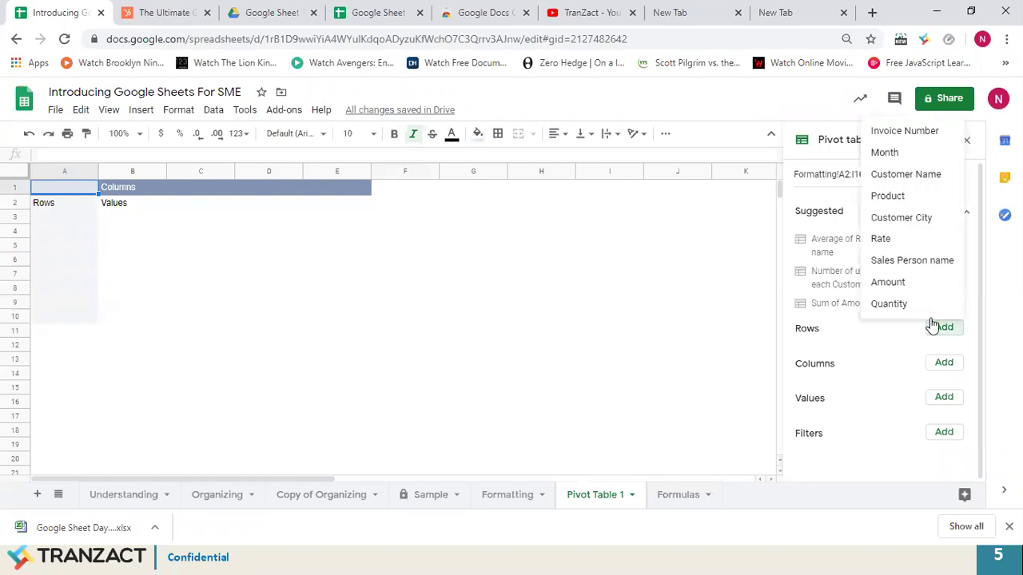
{"action": "left_click", "coordinate": [888, 197]}
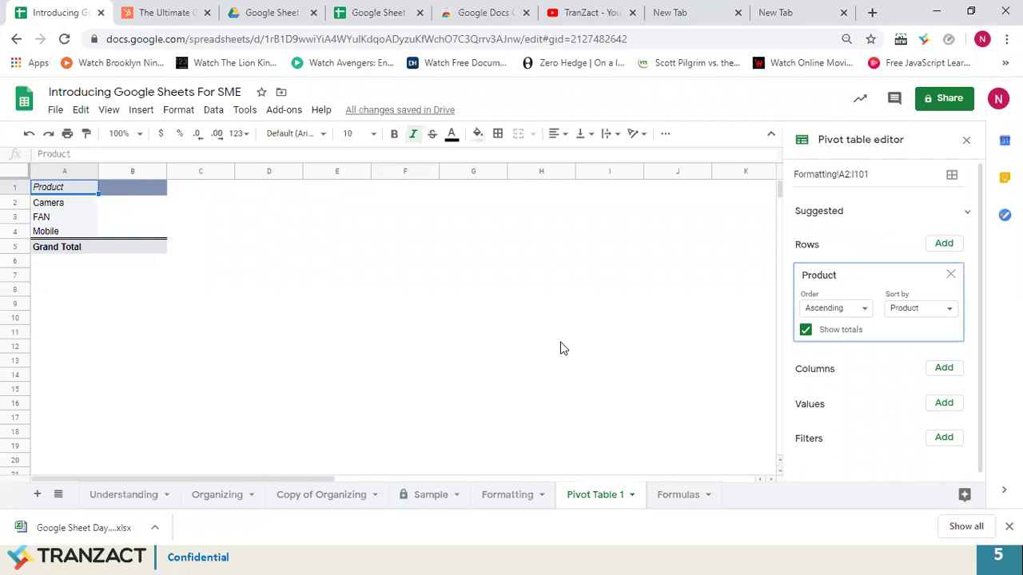
{"action": "left_click", "coordinate": [944, 403]}
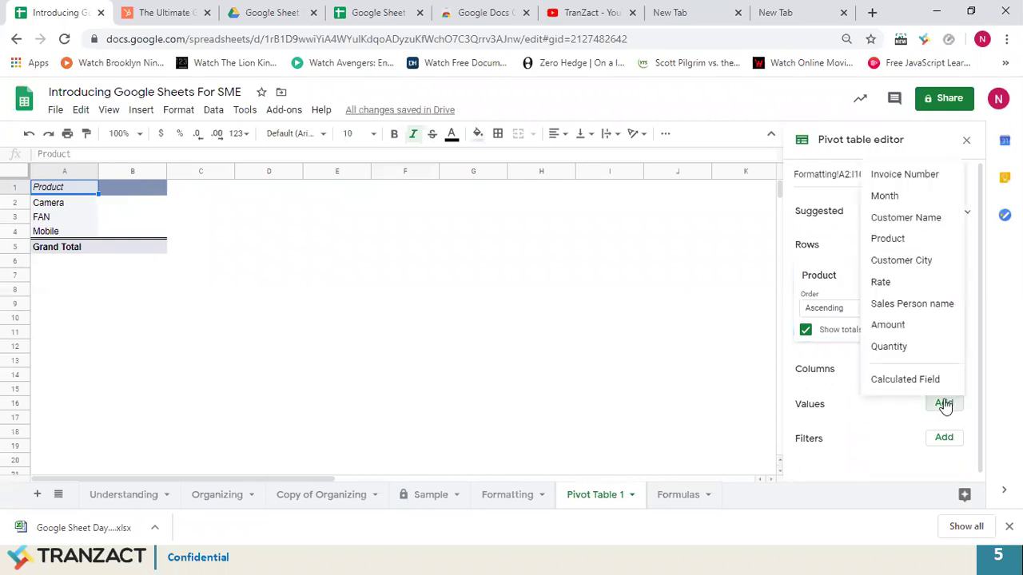
{"action": "left_click", "coordinate": [888, 325]}
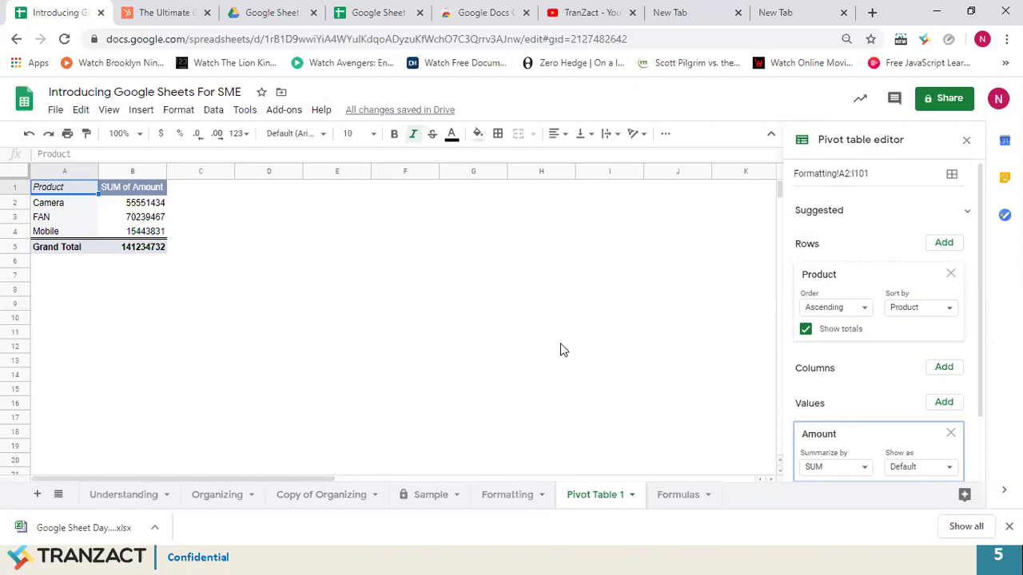
Step: Show the pivot table's Amount values as % of grand total and inspect the FAN share
{"action": "left_click", "coordinate": [929, 472]}
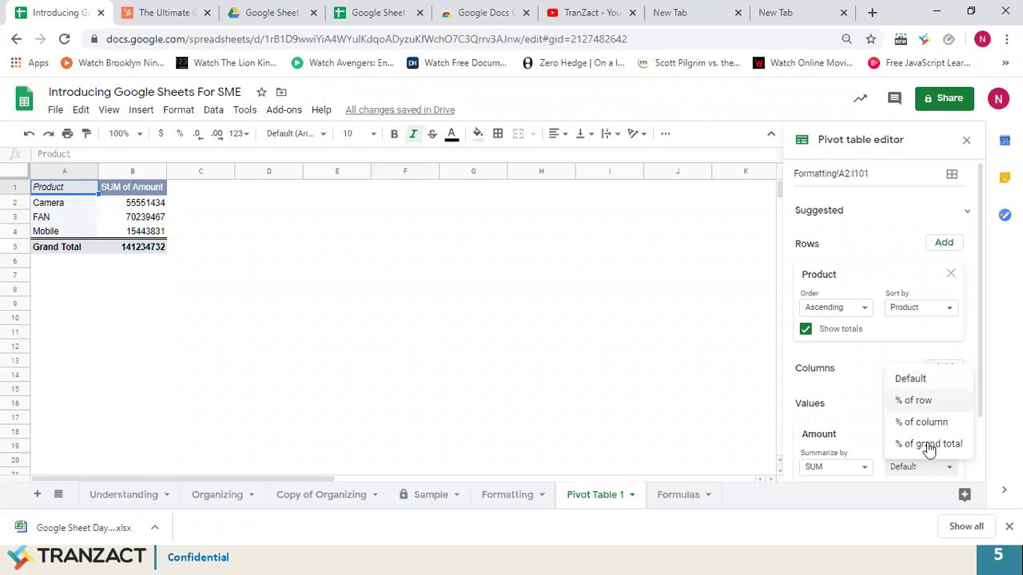
{"action": "left_click", "coordinate": [929, 444]}
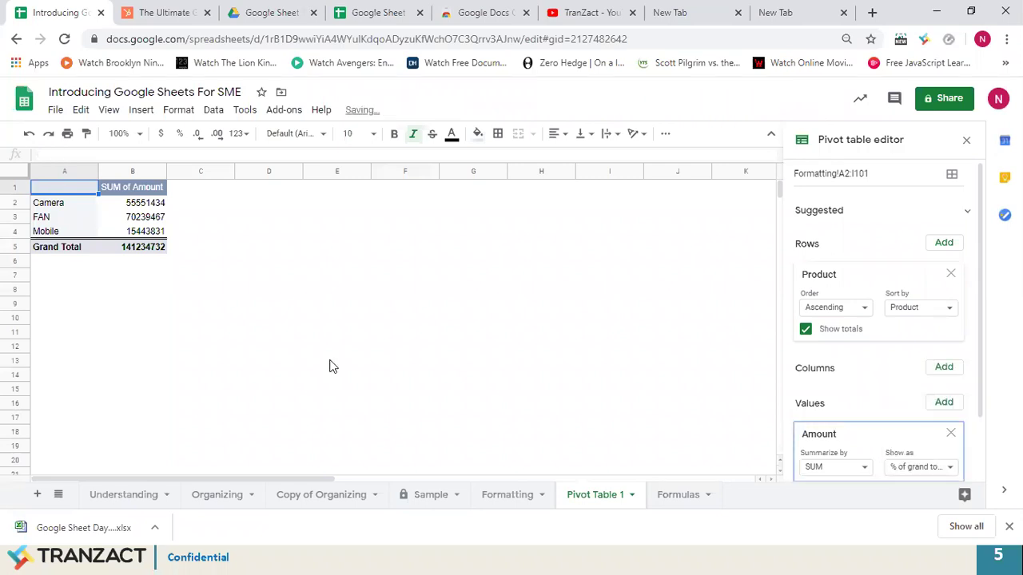
{"action": "left_click", "coordinate": [142, 224]}
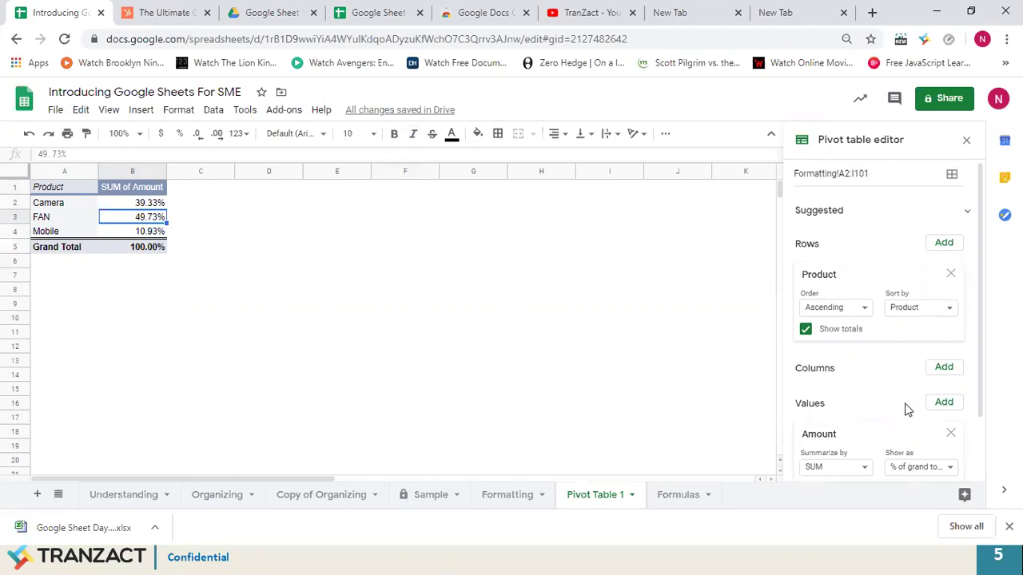
Step: Add Month as the pivot table's columns and set the Amount values to show as Default
{"action": "left_click", "coordinate": [940, 369]}
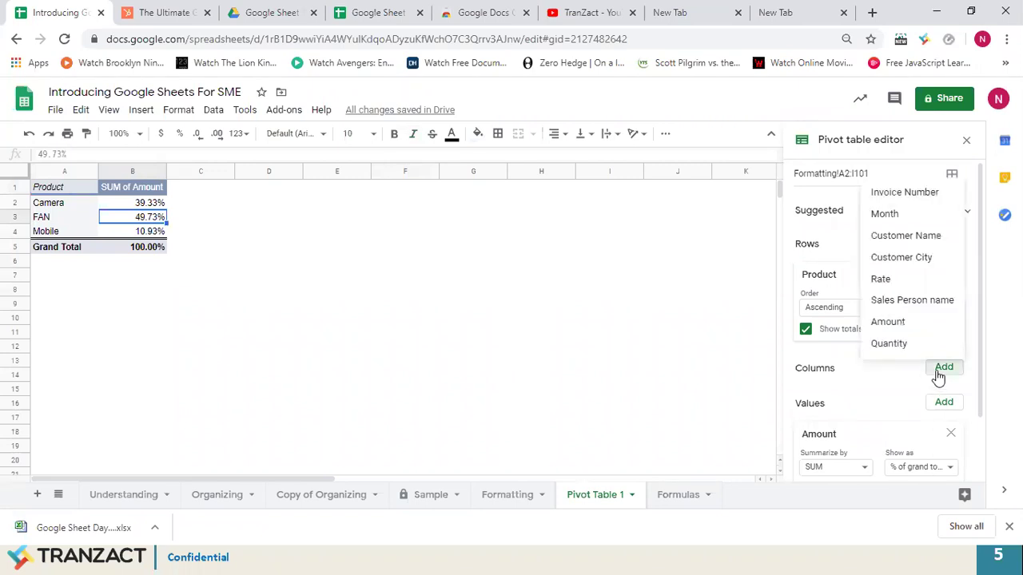
{"action": "left_click", "coordinate": [885, 217]}
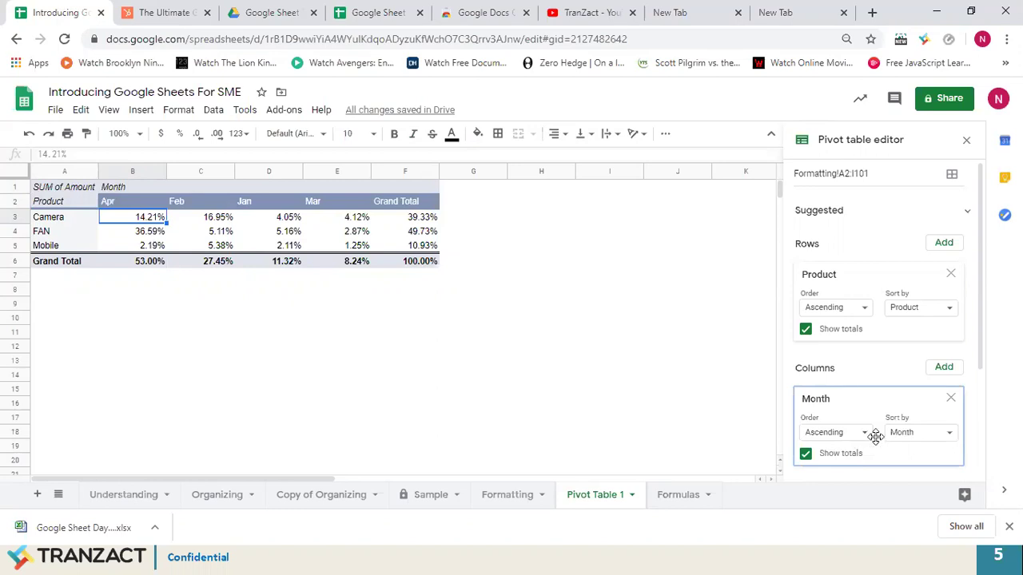
{"action": "scroll", "coordinate": [981, 384], "scroll_direction": "down", "scroll_amount": 1}
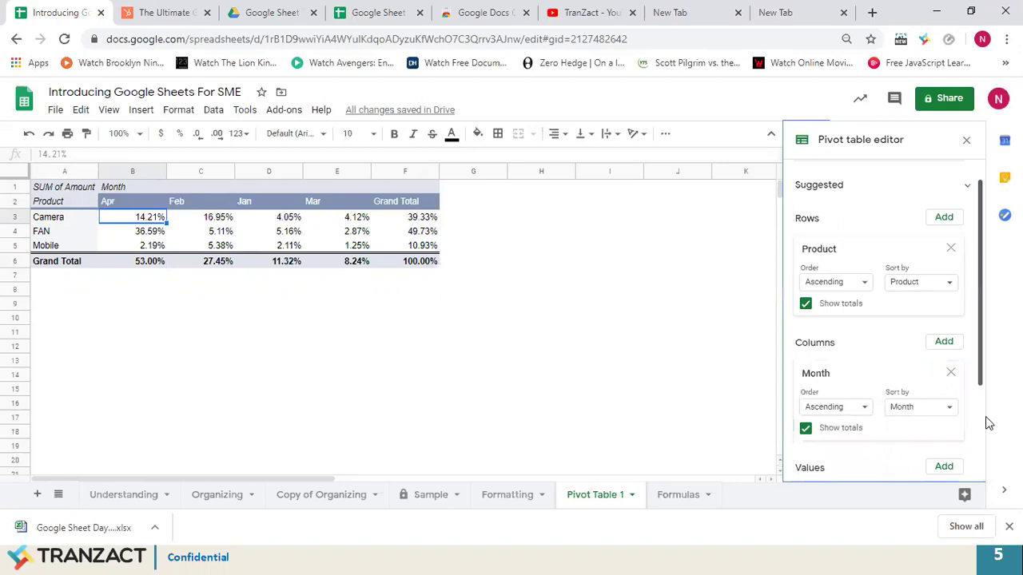
{"action": "scroll", "coordinate": [987, 440], "scroll_direction": "down", "scroll_amount": 3}
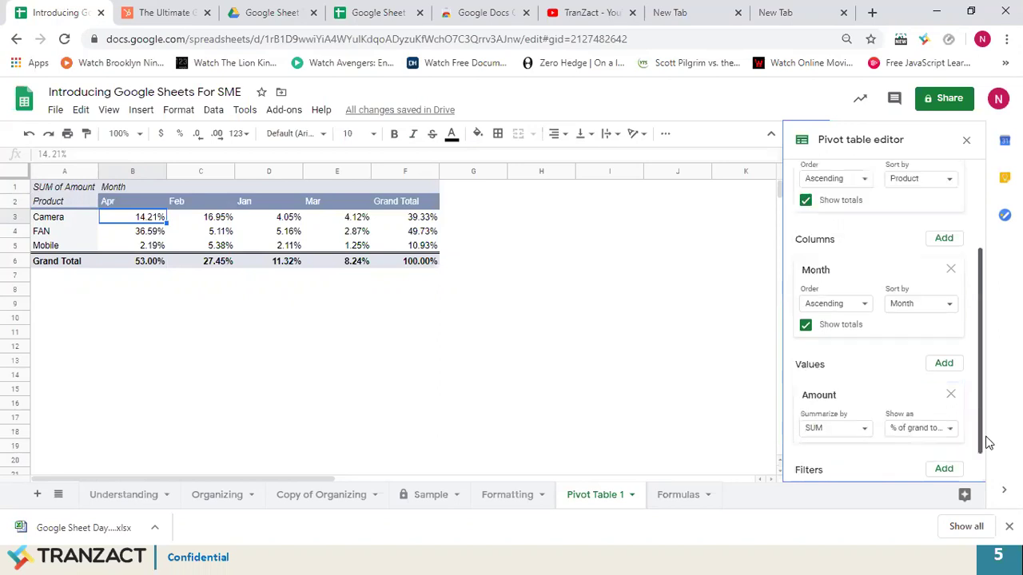
{"action": "left_click", "coordinate": [933, 429]}
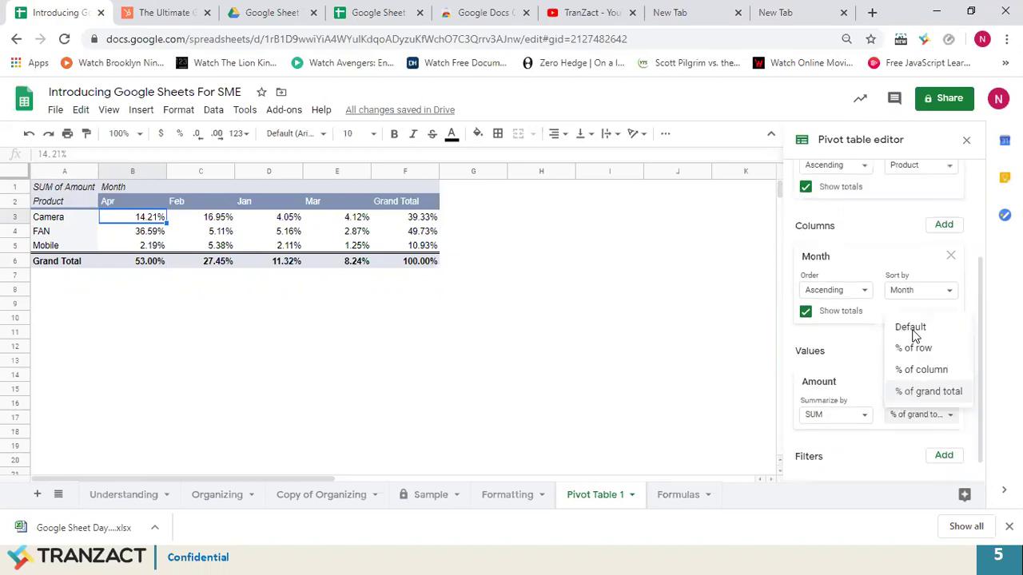
{"action": "key", "text": "Up"}
{"action": "key", "text": "Up"}
{"action": "key", "text": "Up"}
{"action": "key", "text": "Return"}
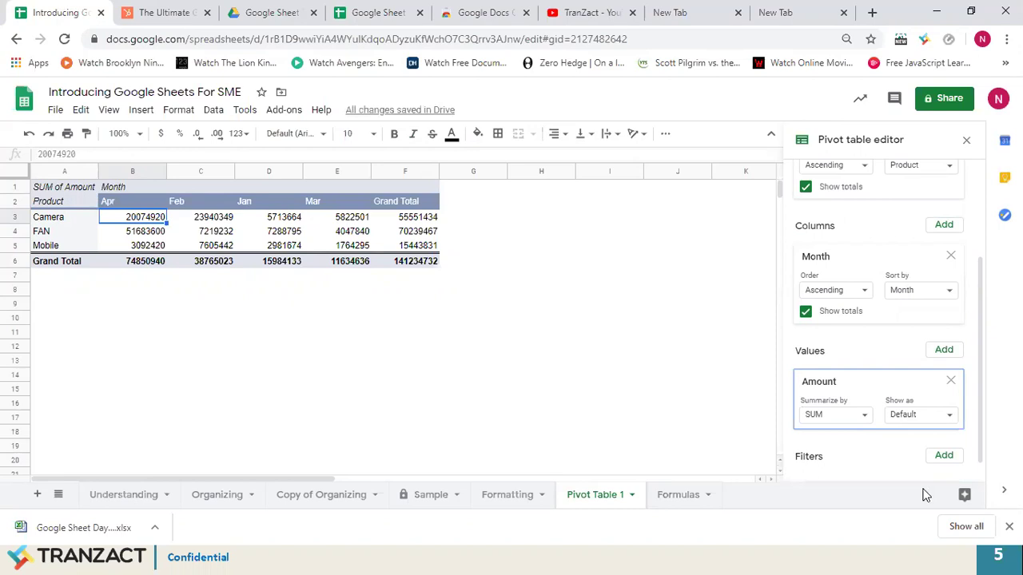
Step: Add a Sales Person name filter to the pivot table and limit it to the first salesperson in the list
{"action": "left_click", "coordinate": [943, 457]}
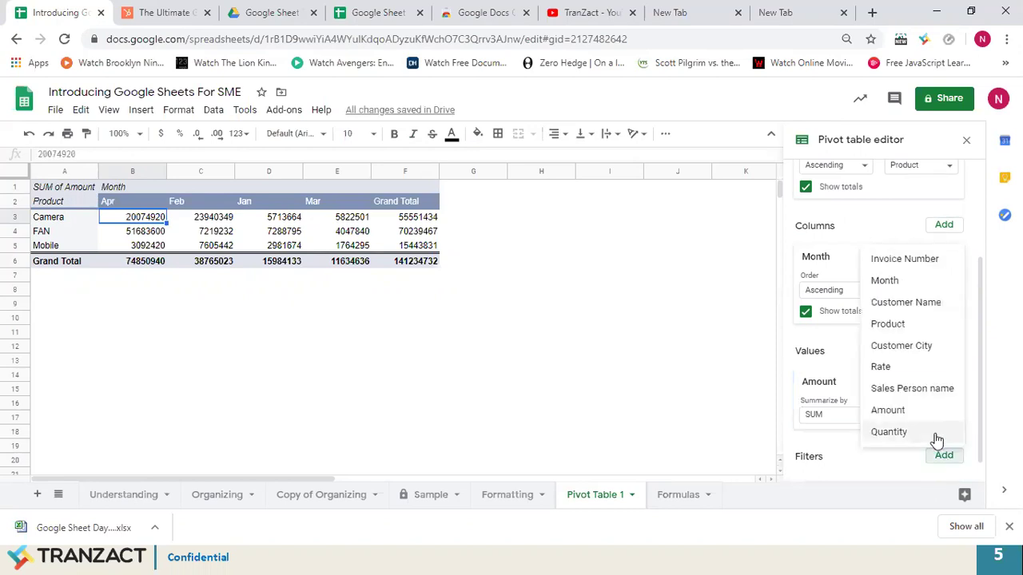
{"action": "left_click", "coordinate": [908, 391]}
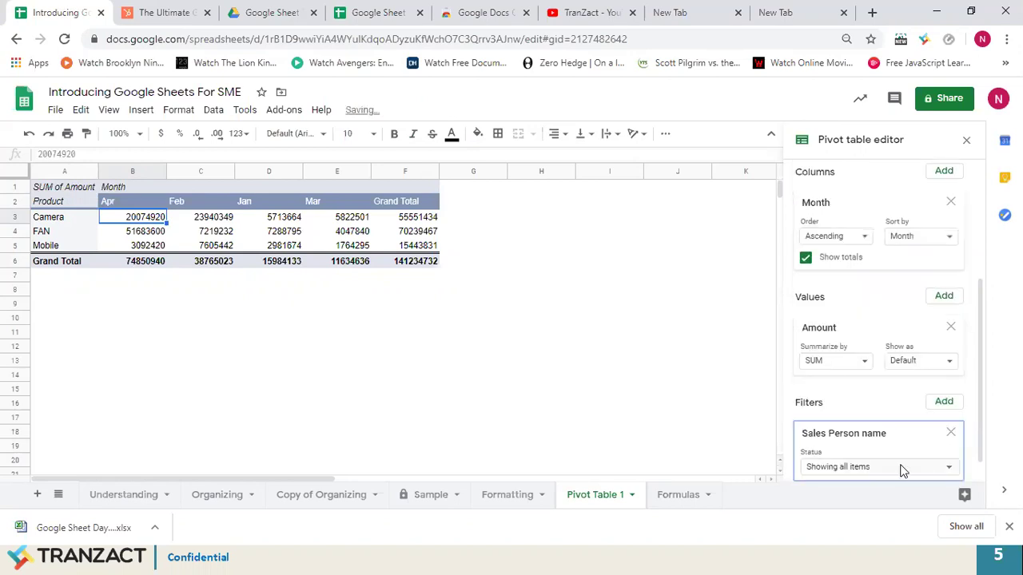
{"action": "left_click", "coordinate": [889, 438]}
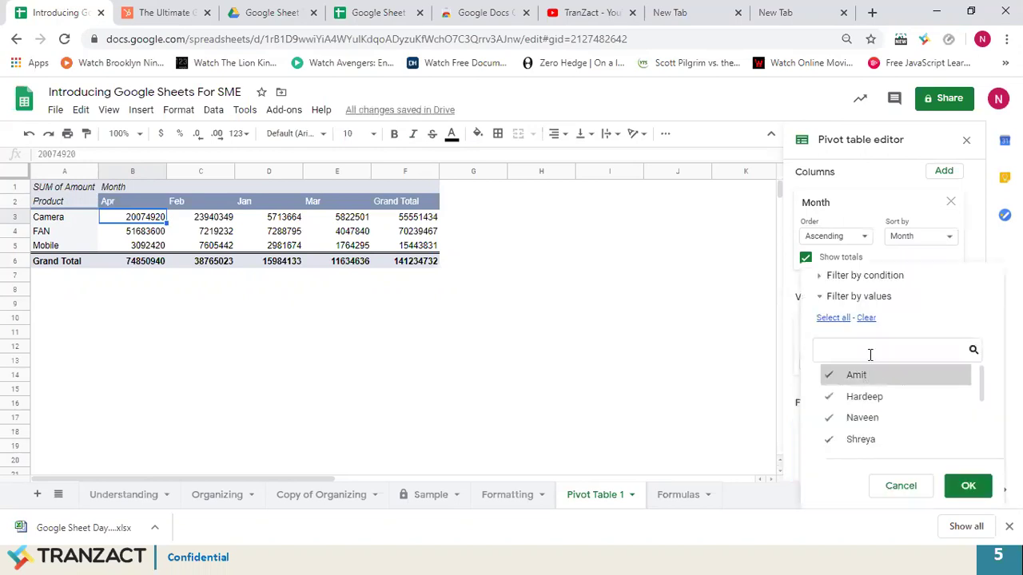
{"action": "left_click", "coordinate": [866, 317]}
{"action": "left_click", "coordinate": [872, 382]}
{"action": "left_click", "coordinate": [966, 485]}
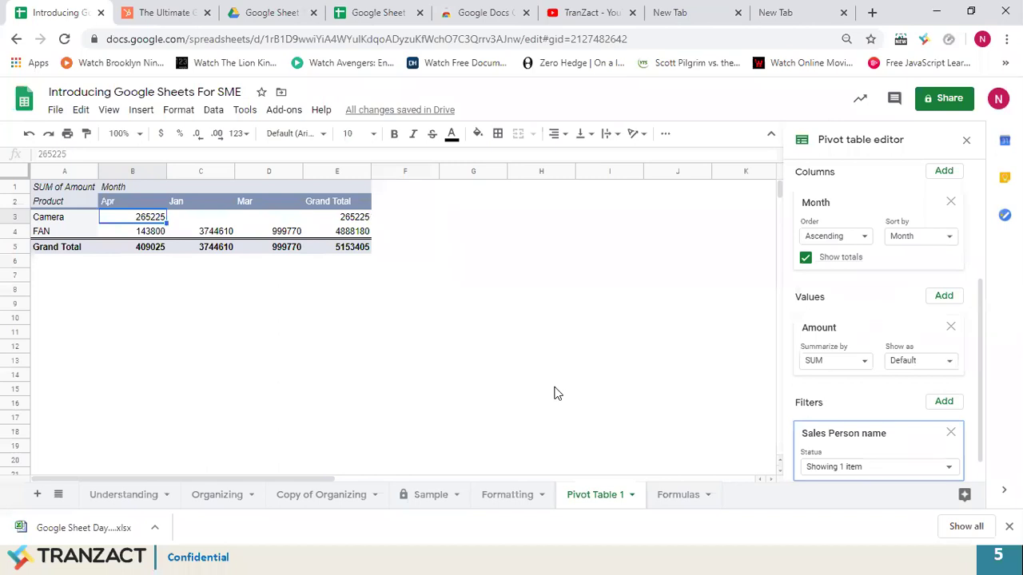
Step: Switch to the presentation slide about the functionalities of Google Sheets
{"action": "key", "text": "alt+Tab"}
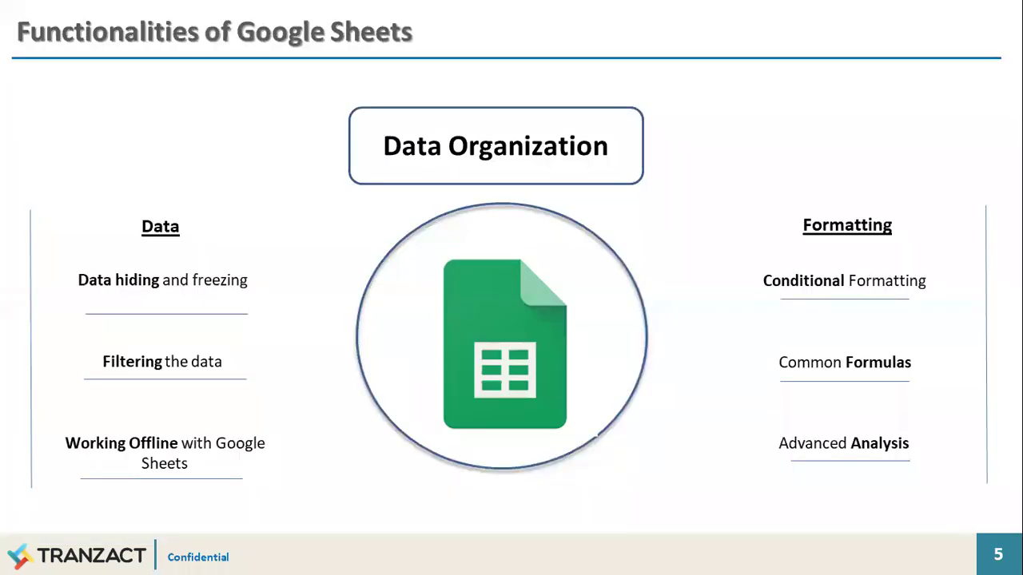
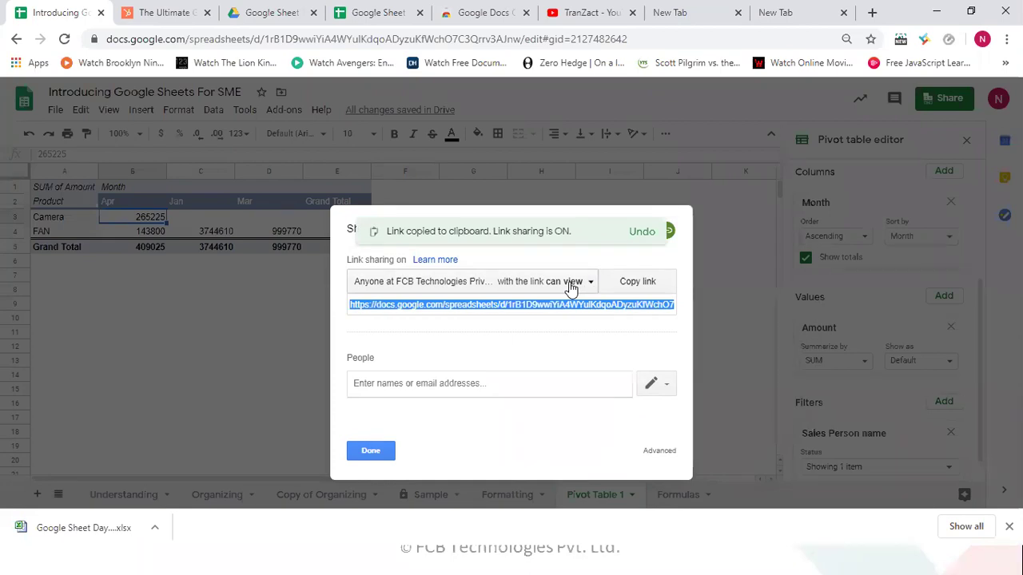
Step: Try the "On - Anyone with the link" link sharing option, cancel the choice and close the sharing settings
{"action": "left_click", "coordinate": [570, 288]}
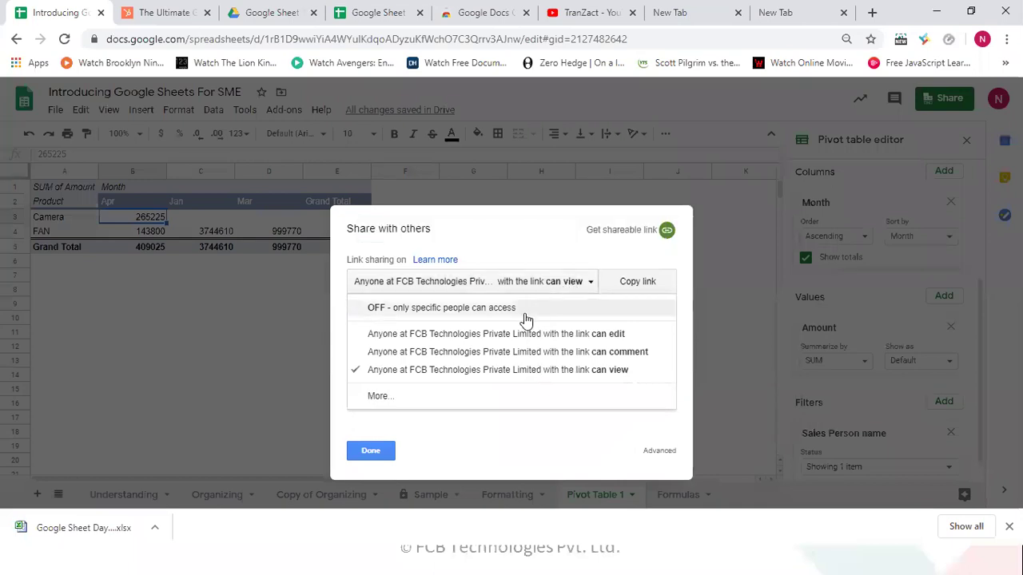
{"action": "left_click", "coordinate": [475, 397]}
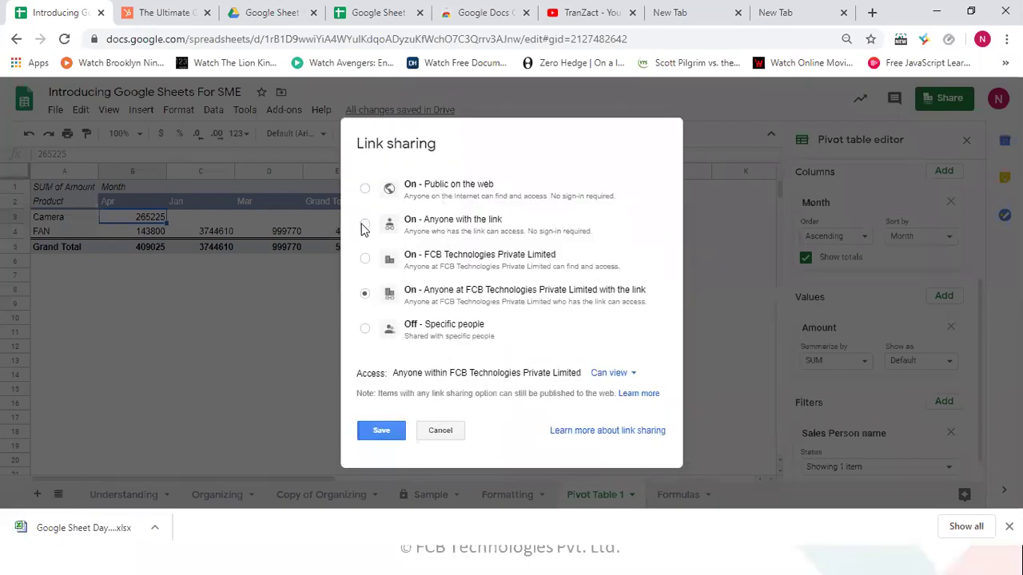
{"action": "left_click", "coordinate": [364, 224]}
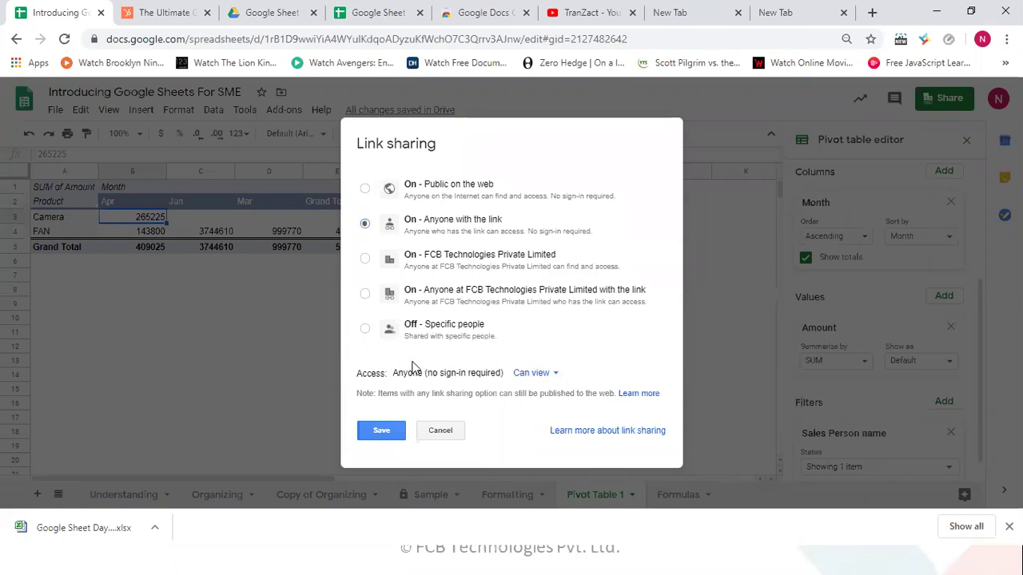
{"action": "left_click", "coordinate": [427, 432]}
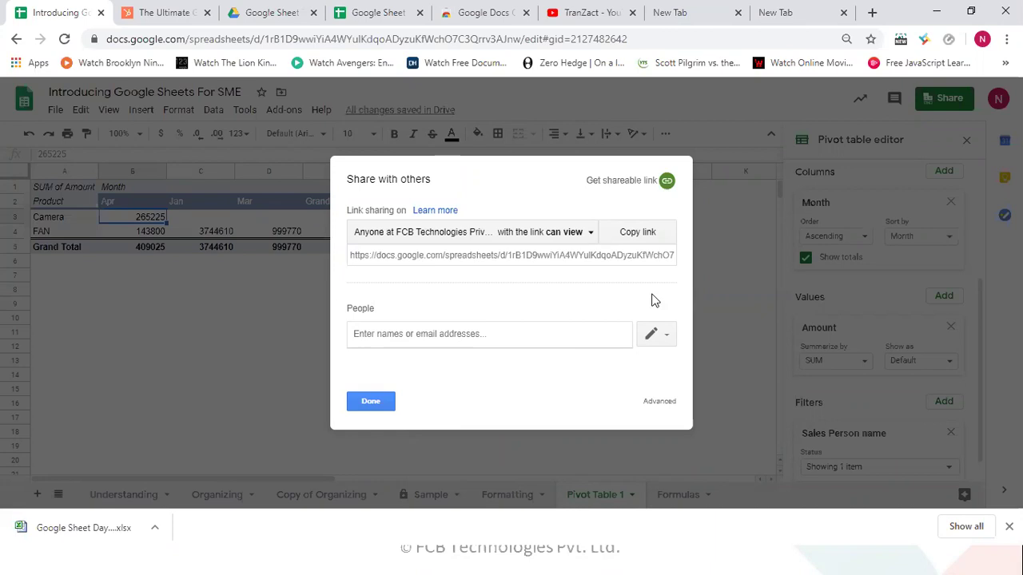
{"action": "left_click", "coordinate": [737, 293]}
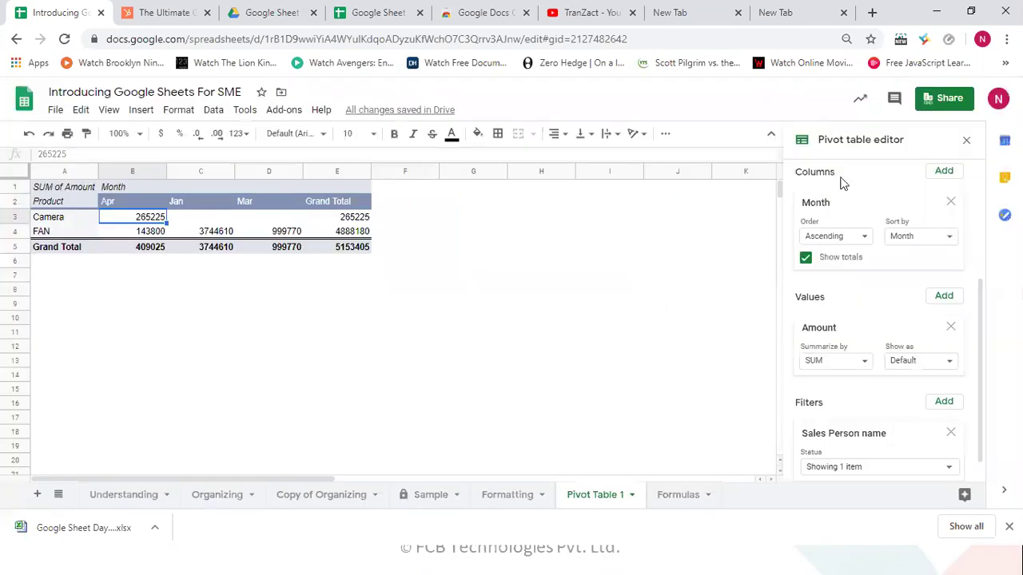
Step: Copy the spreadsheet's shareable link and set link sharing to "On - Anyone with the link" with view access
{"action": "left_click", "coordinate": [927, 100]}
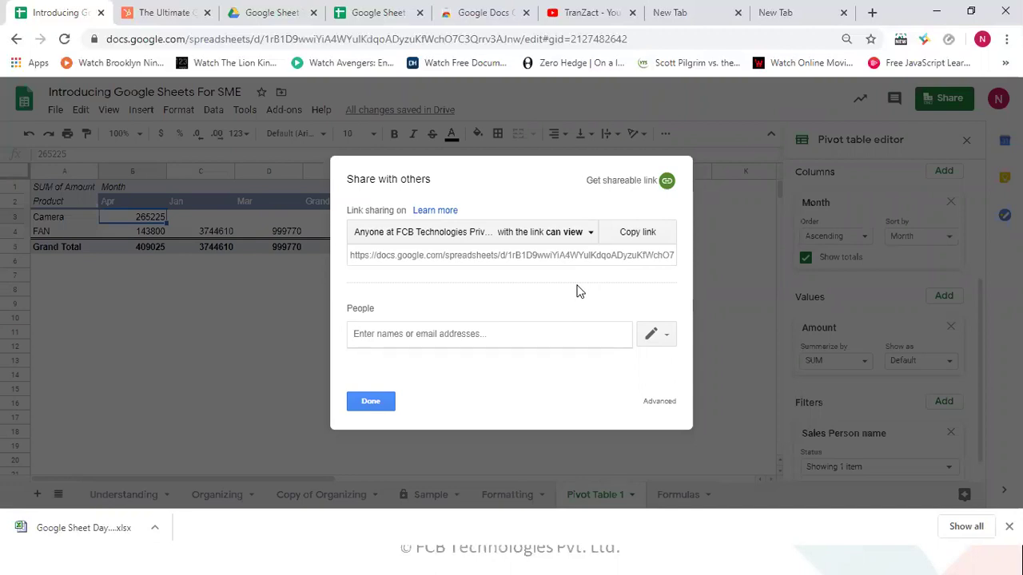
{"action": "left_click", "coordinate": [664, 182]}
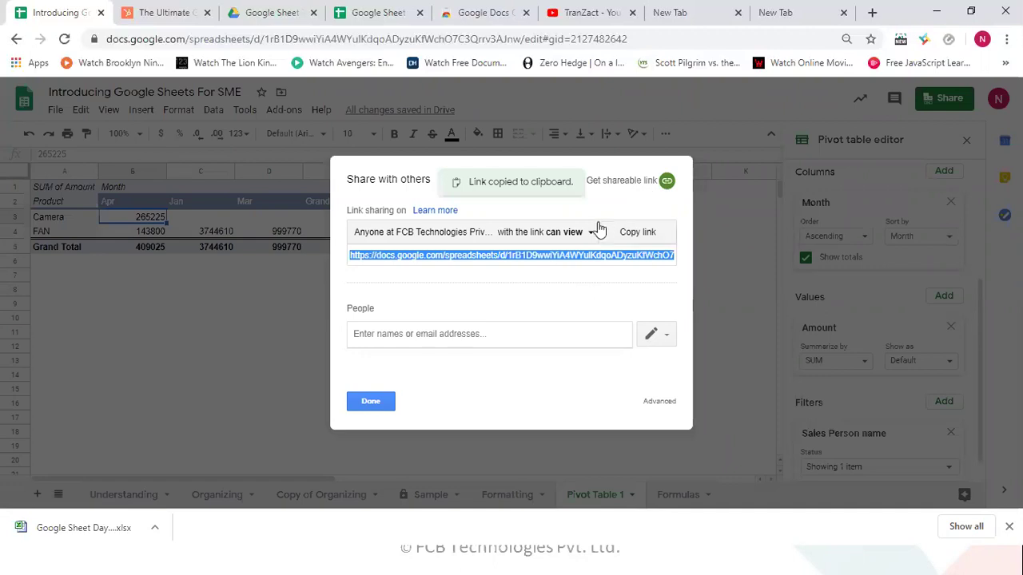
{"action": "left_click", "coordinate": [574, 232]}
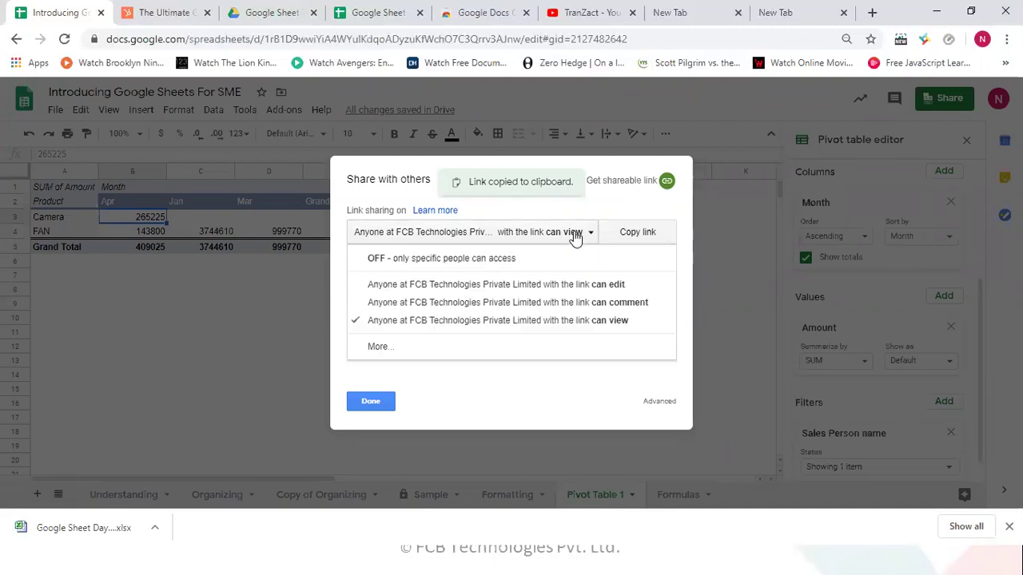
{"action": "left_click", "coordinate": [472, 348]}
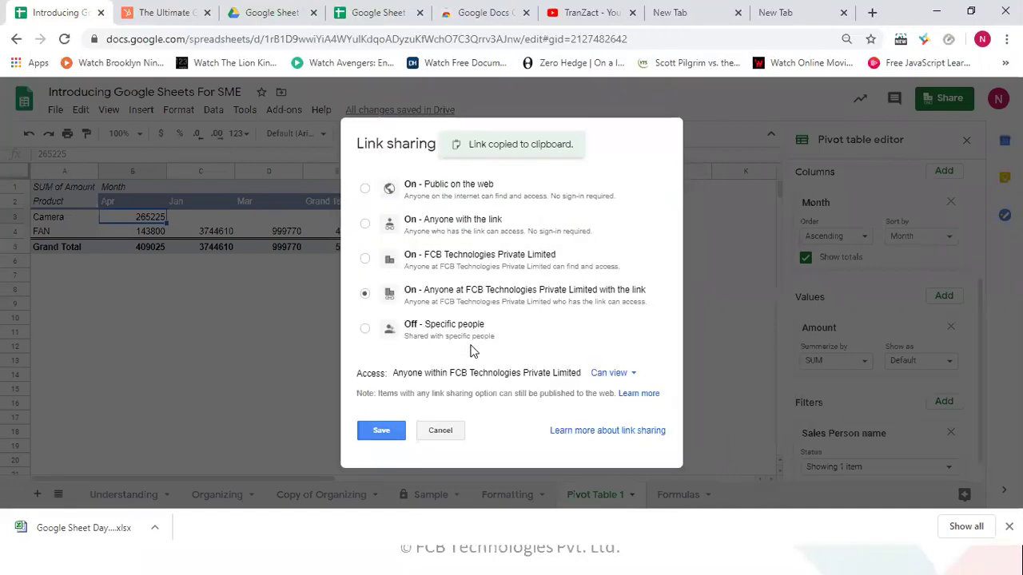
{"action": "left_click", "coordinate": [366, 225]}
{"action": "left_click", "coordinate": [382, 435]}
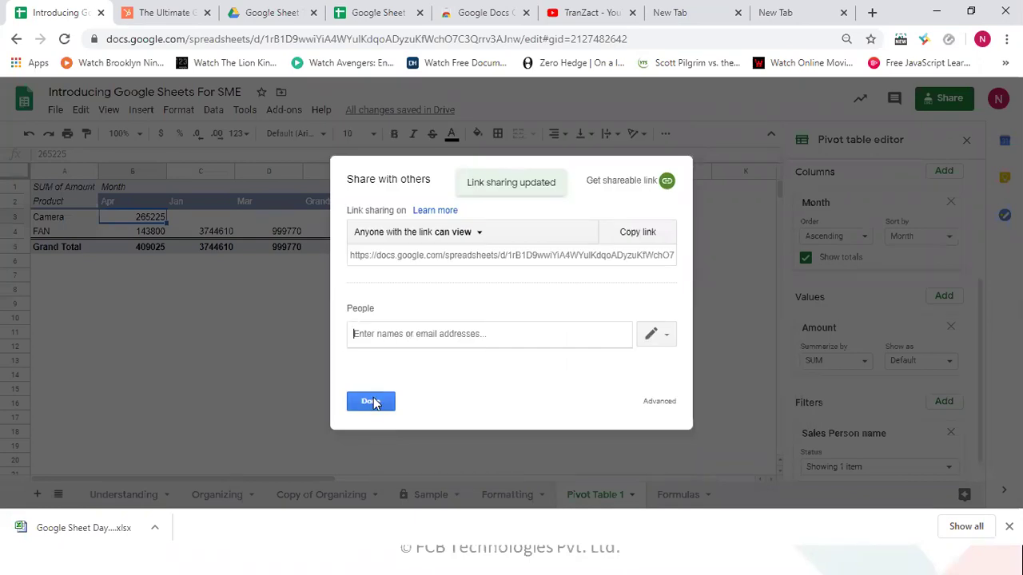
{"action": "left_click", "coordinate": [371, 401]}
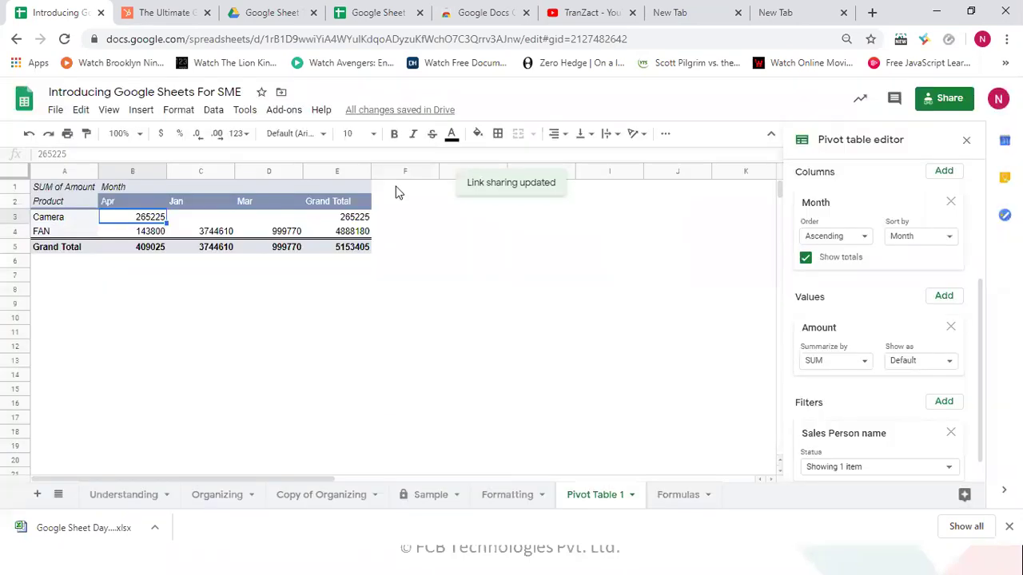
Step: Open the shared spreadsheet's link in a new incognito window
{"action": "left_click", "coordinate": [358, 46]}
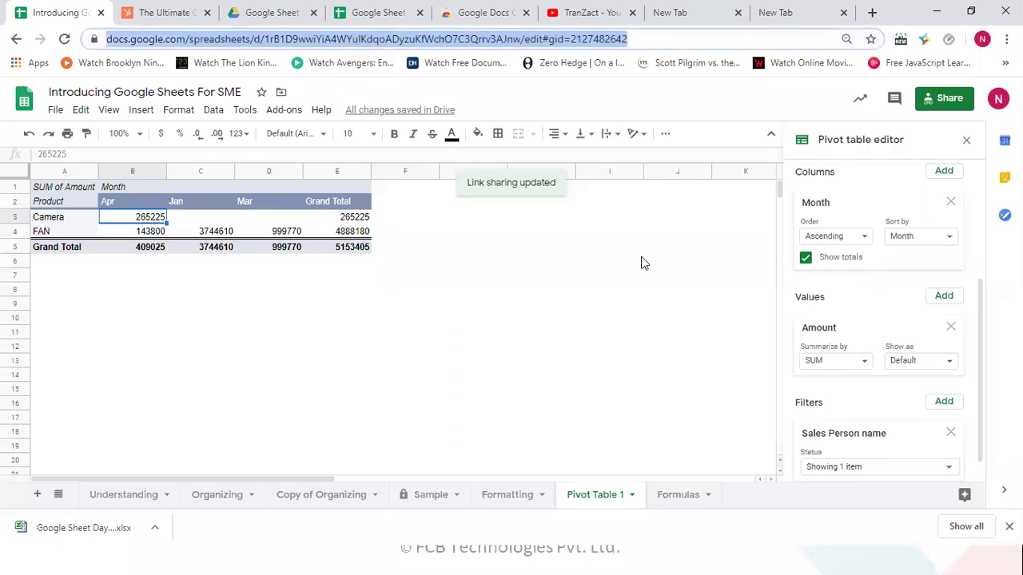
{"action": "key", "text": "ctrl+shift+n"}
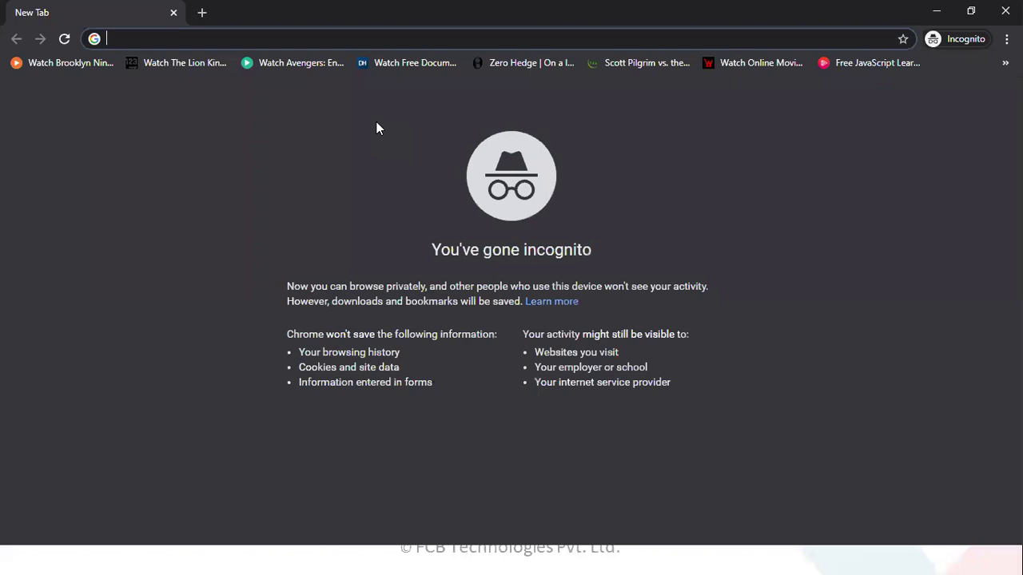
{"action": "key", "text": "ctrl+v"}
{"action": "key", "text": "Return"}
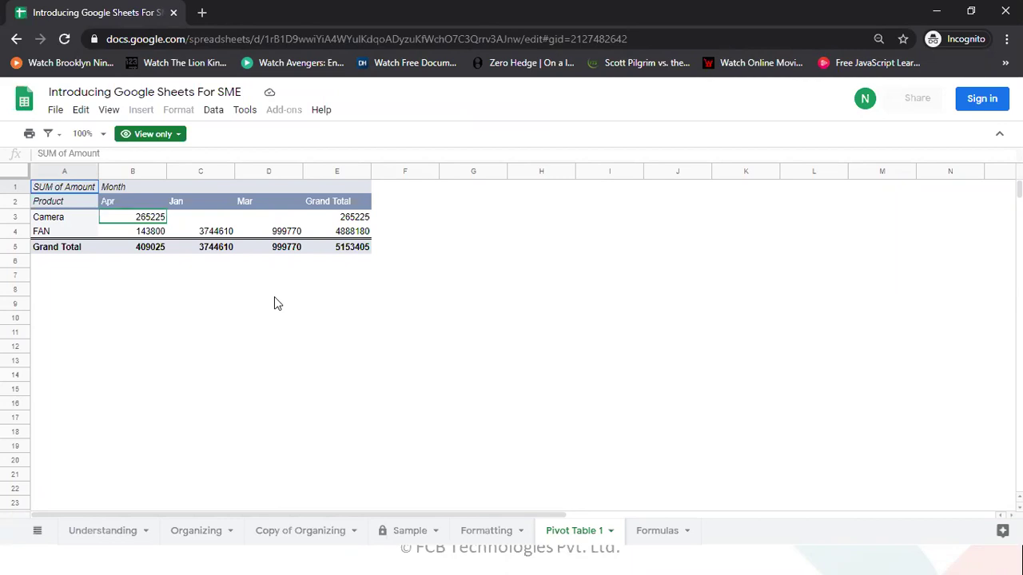
Step: Switch to the PowerPoint presentation's closing Thank You slide and end the slide show
{"action": "key", "text": "alt+Tab"}
{"action": "key", "text": "alt+Tab"}
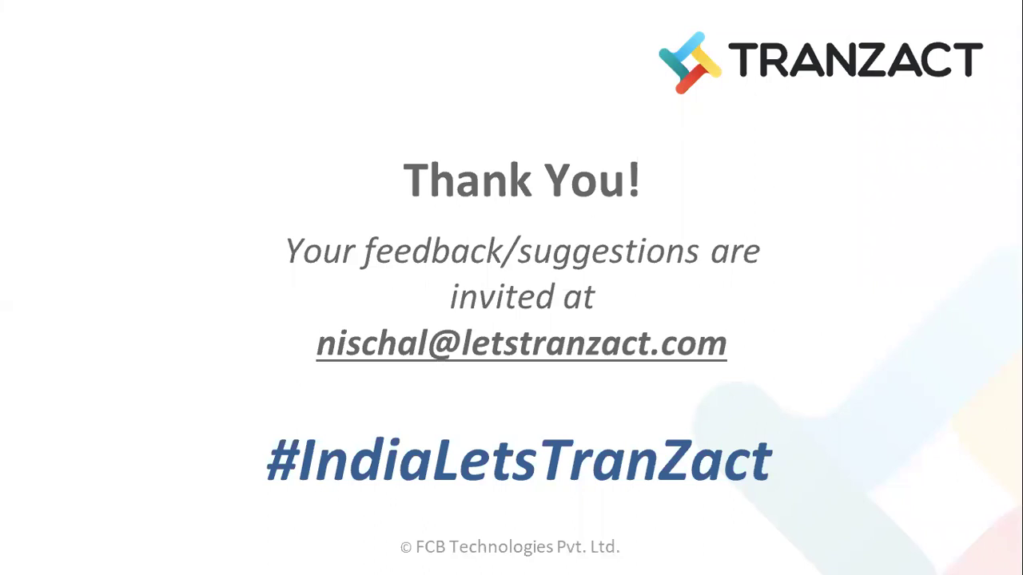
{"action": "key", "text": "Escape"}
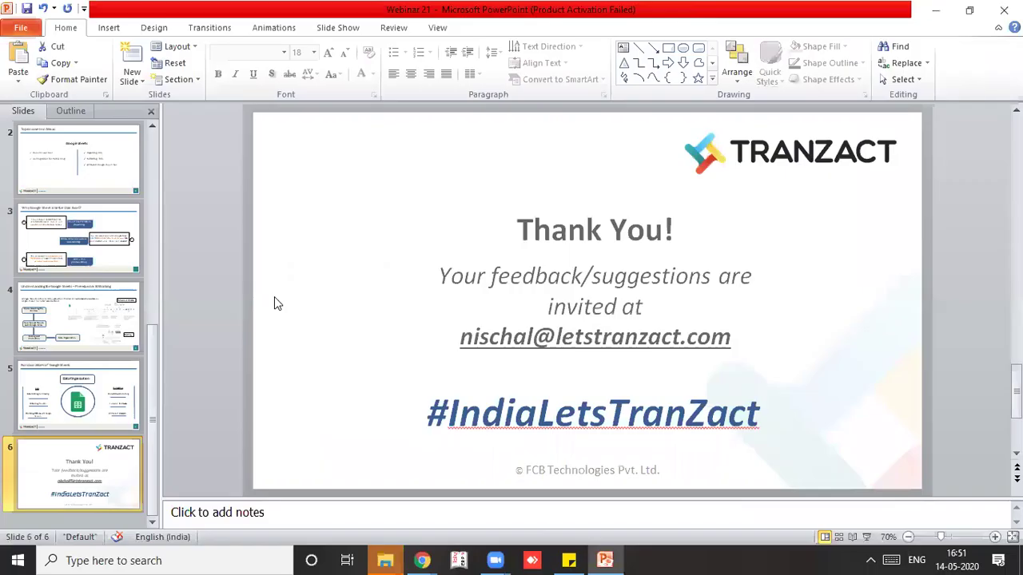
Step: Switch back to the Chrome browser and show the videos page of the TranZact YouTube channel
{"action": "key", "text": "alt+Tab"}
{"action": "key", "text": "alt+Tab"}
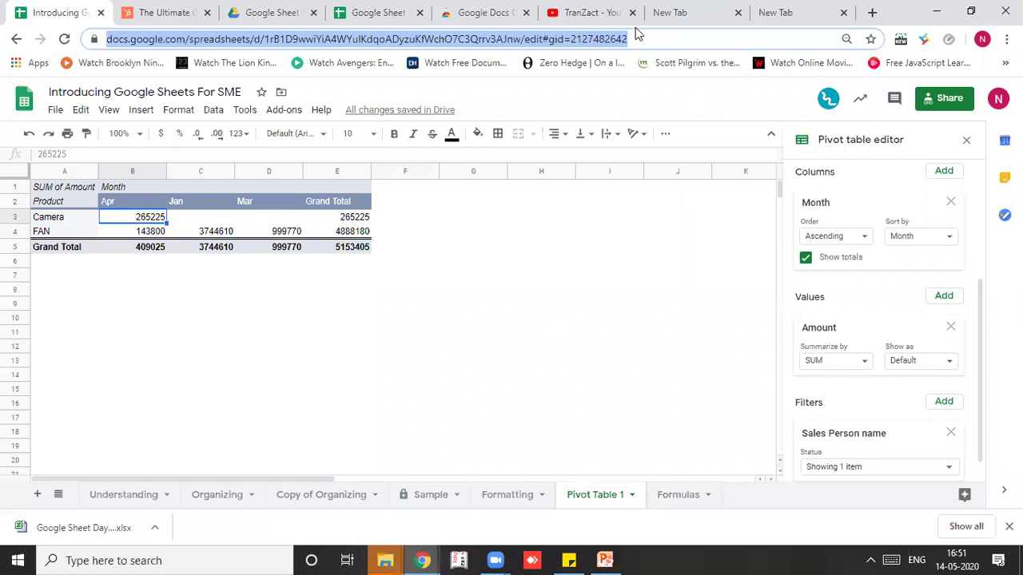
{"action": "left_click", "coordinate": [663, 14]}
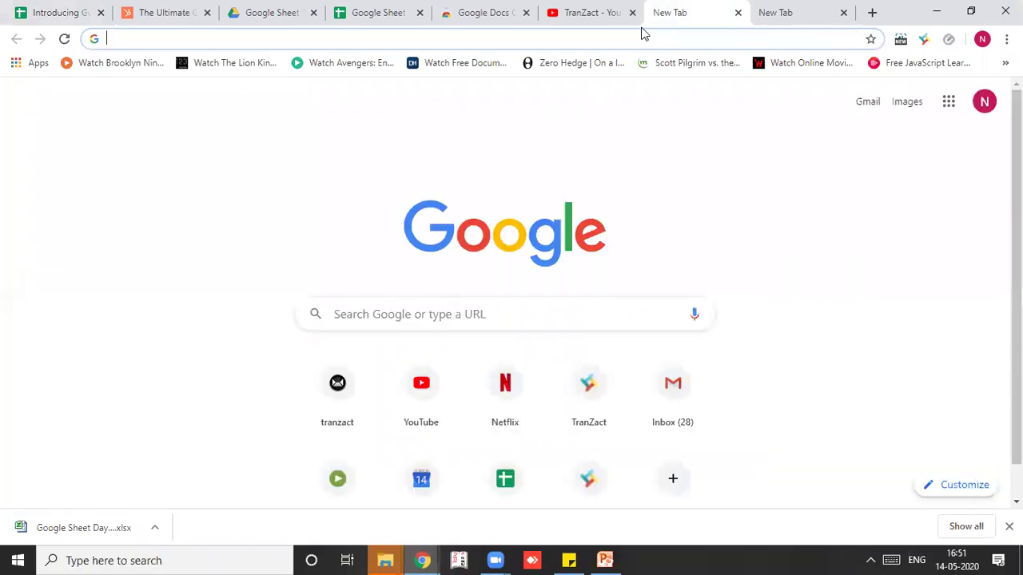
{"action": "left_click", "coordinate": [616, 26]}
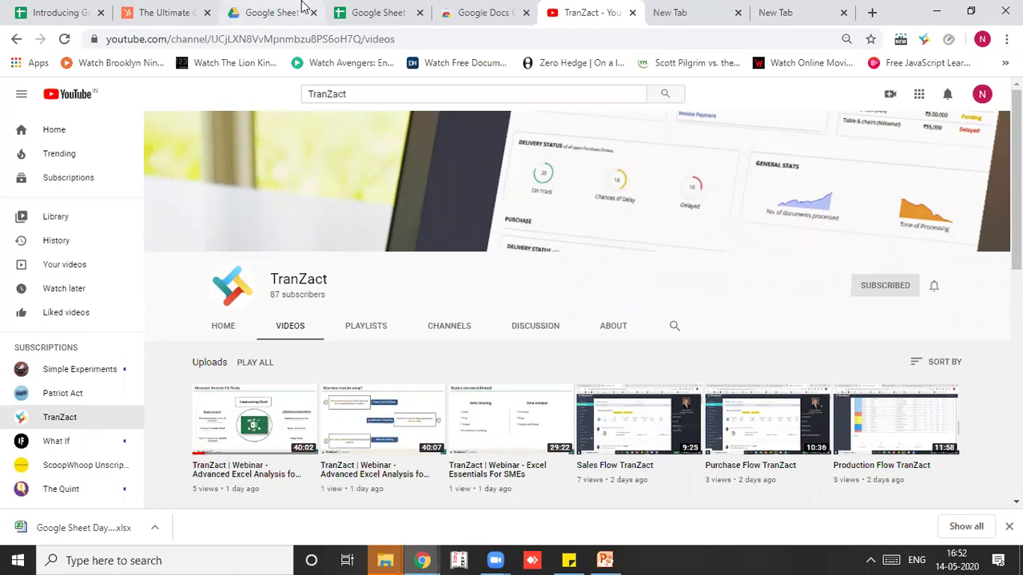
Step: Set link sharing of the Google Sheet Day 1- Intro spreadsheet to "On - Anyone with the link" with view access and select its web address
{"action": "left_click", "coordinate": [342, 7]}
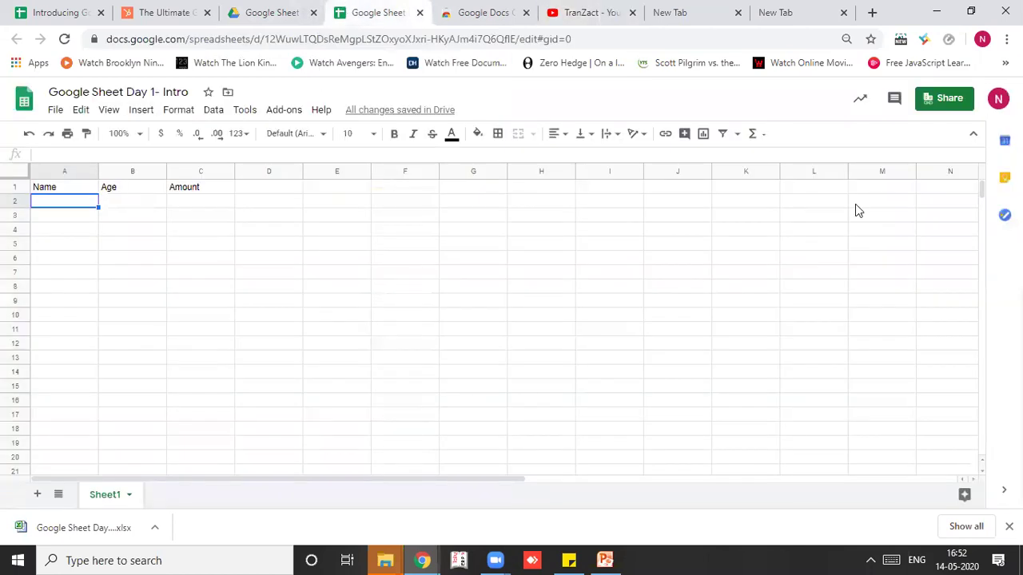
{"action": "left_click", "coordinate": [925, 112]}
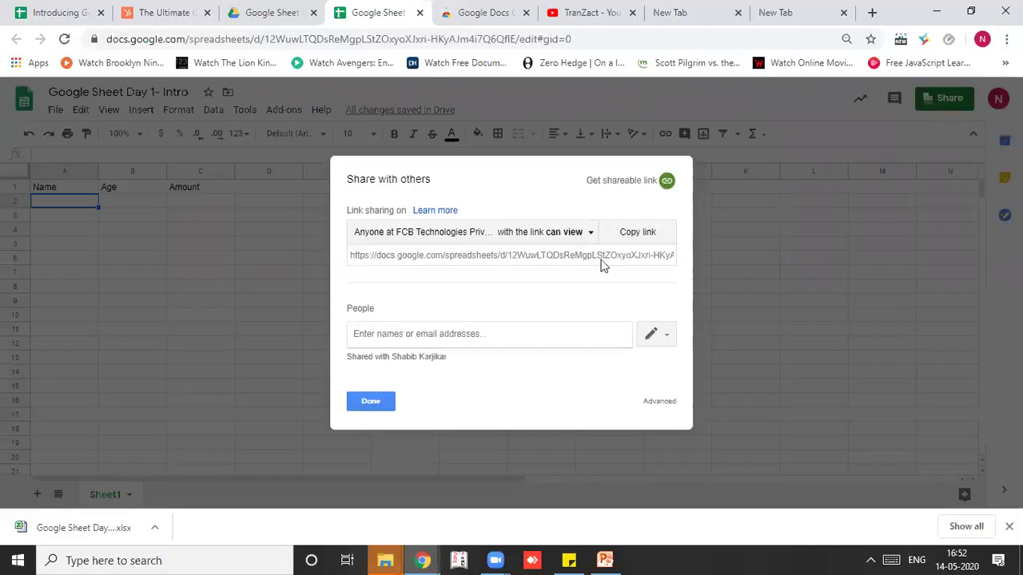
{"action": "left_click", "coordinate": [573, 236]}
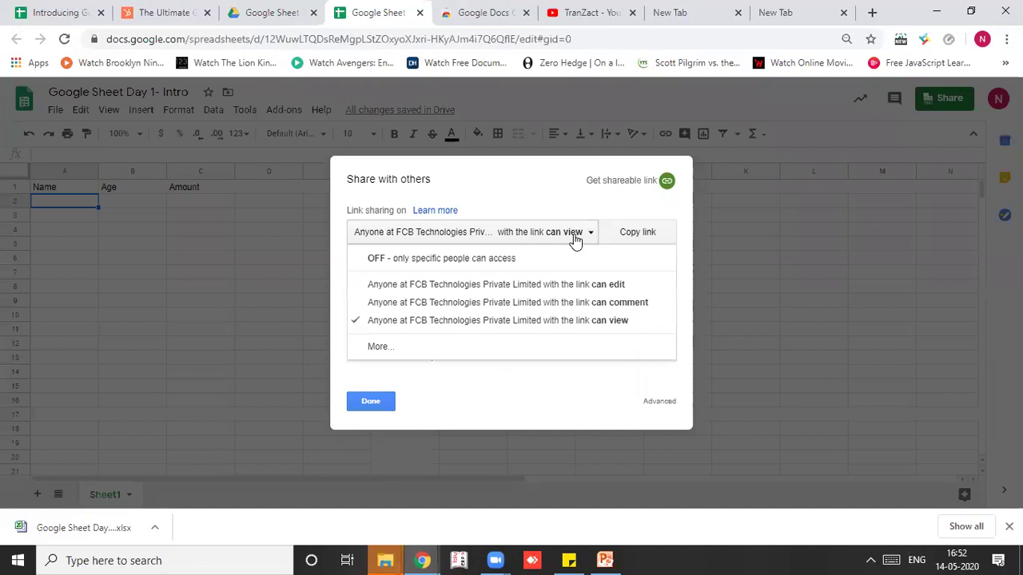
{"action": "left_click", "coordinate": [452, 350]}
{"action": "left_click", "coordinate": [417, 227]}
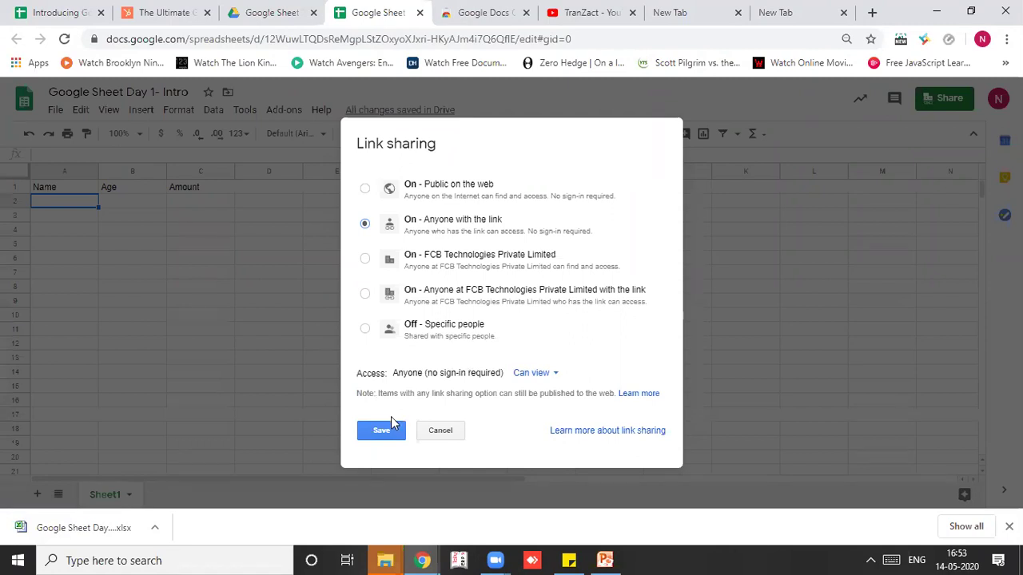
{"action": "left_click", "coordinate": [390, 432]}
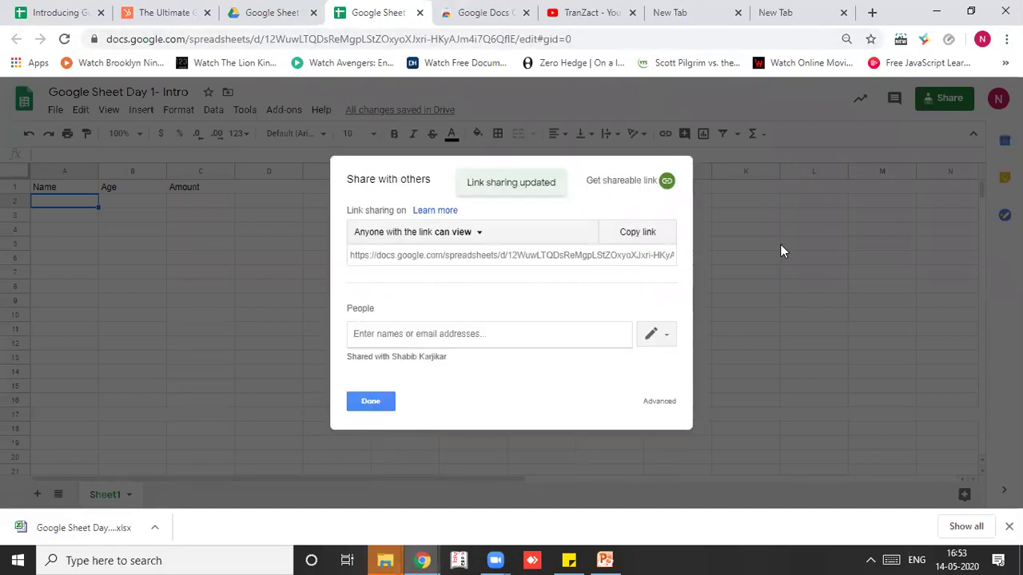
{"action": "left_click", "coordinate": [371, 401]}
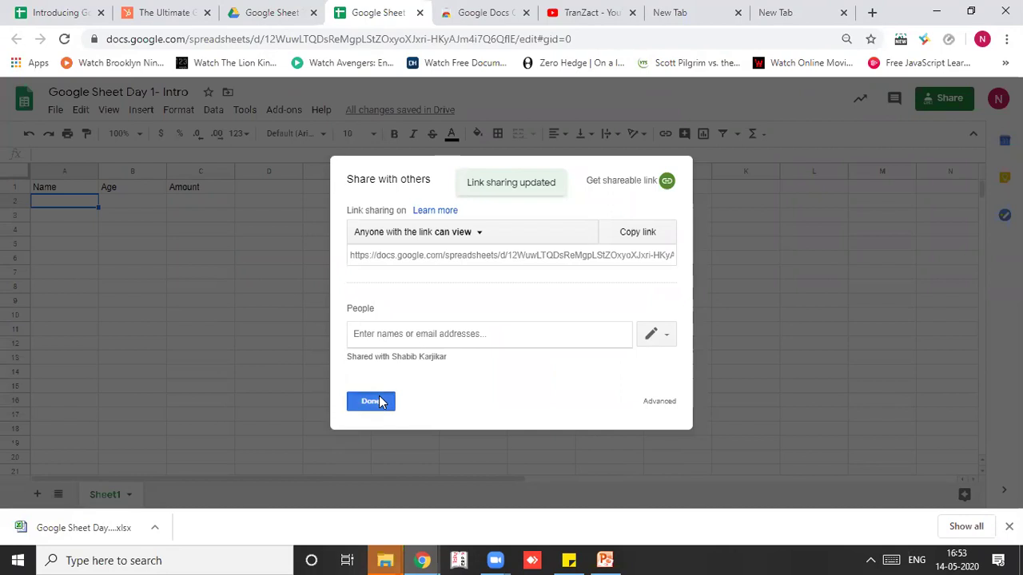
{"action": "left_click", "coordinate": [364, 40]}
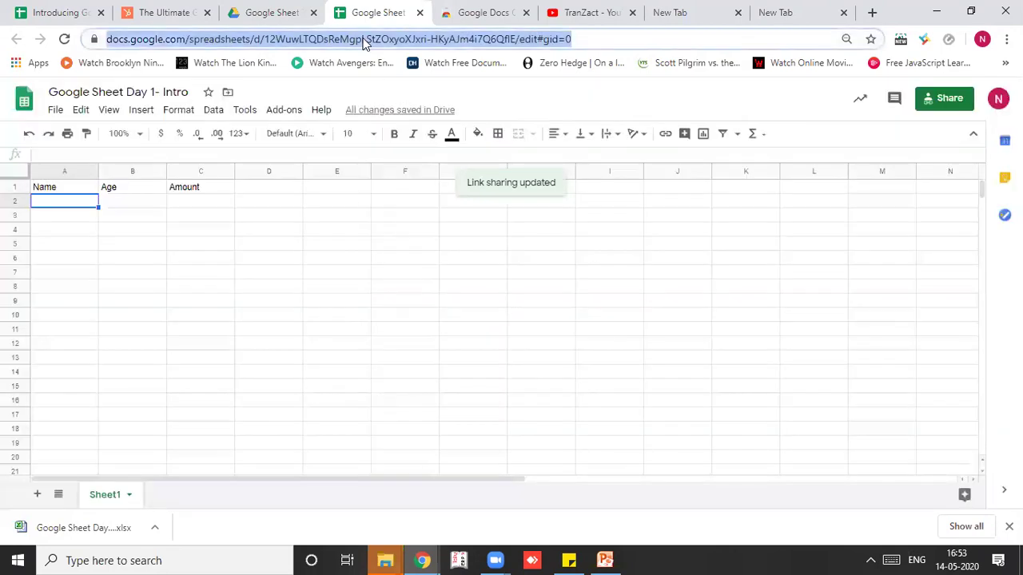
Step: Share the Google Sheet Day 1- Intro spreadsheet with two colleagues by name and send them the invitation
{"action": "left_click", "coordinate": [939, 100]}
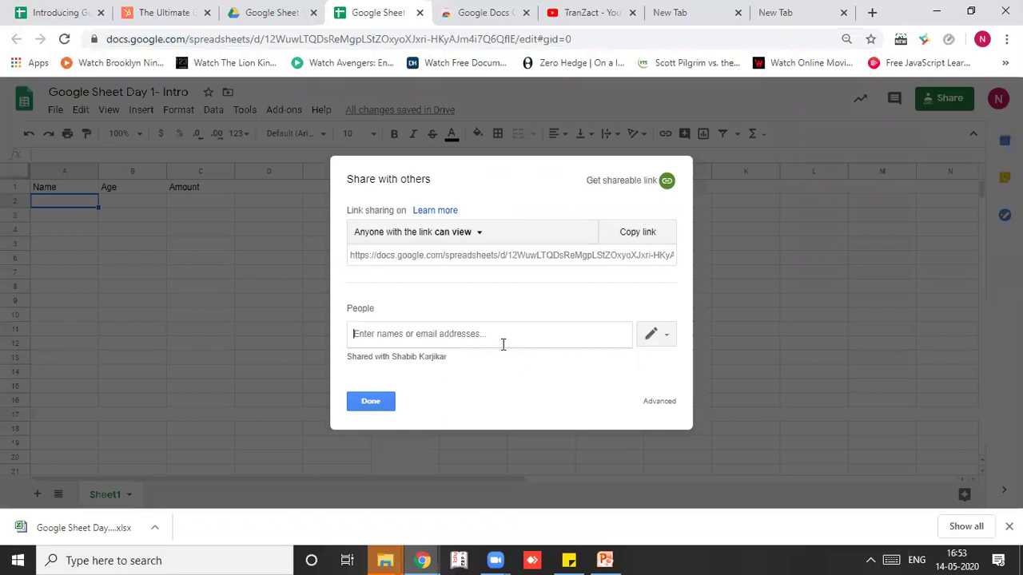
{"action": "type", "text": "shabib"}
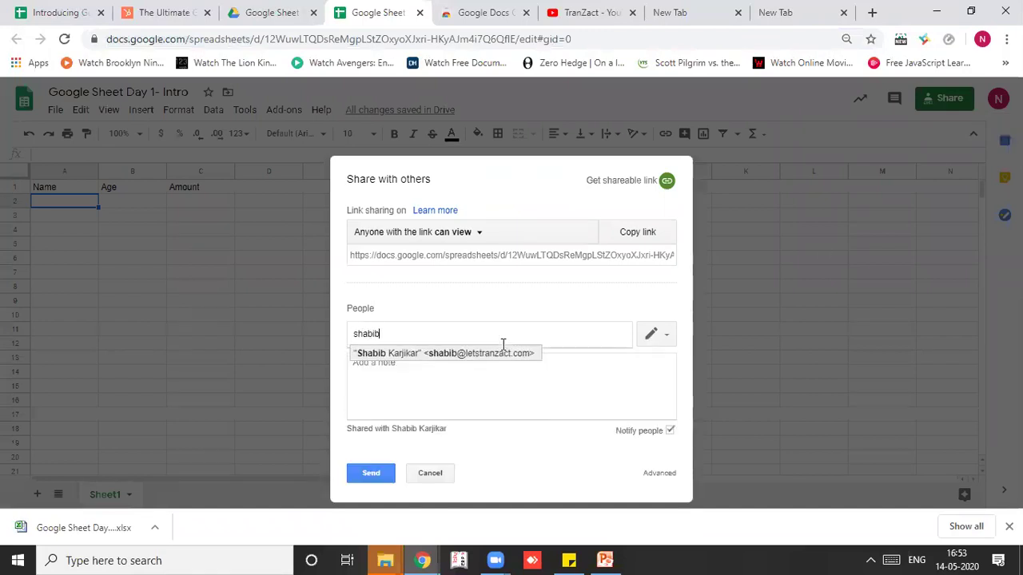
{"action": "key", "text": "Return"}
{"action": "type", "text": "akhil"}
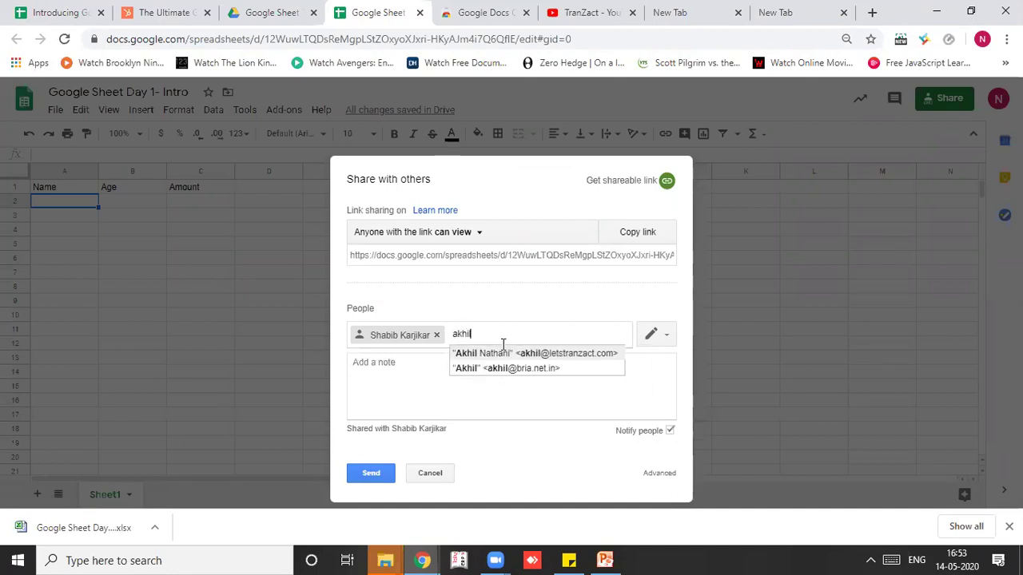
{"action": "left_click", "coordinate": [504, 352]}
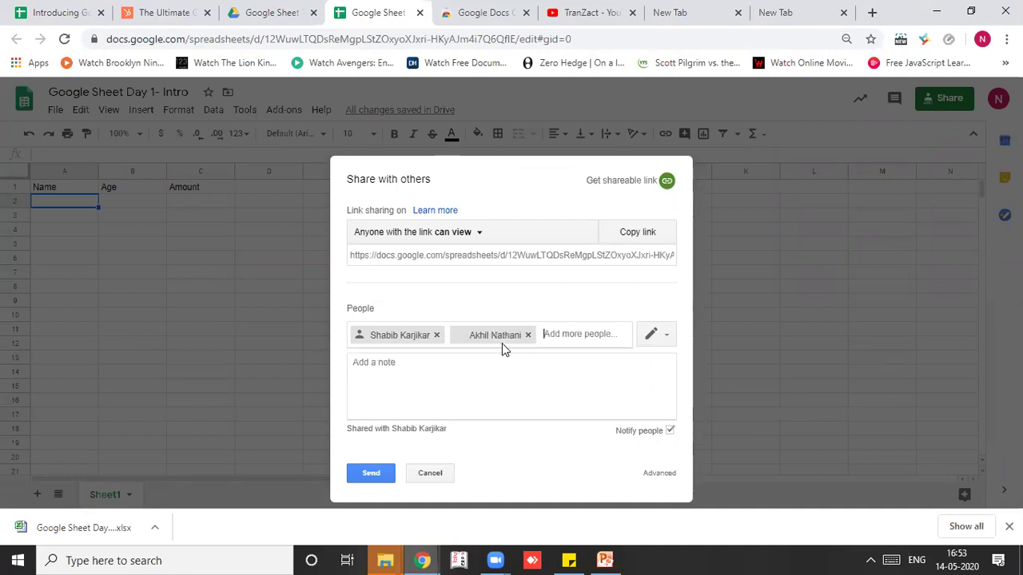
{"action": "left_click", "coordinate": [382, 473]}
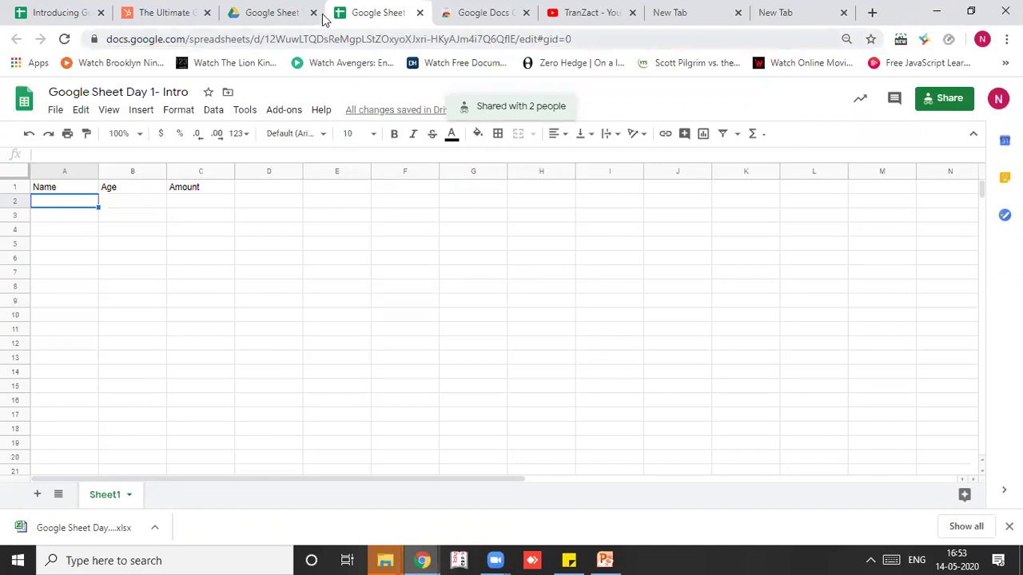
Step: Search Google Drive for "google sheet day" and open the Google Sheet Day 1- Intro spreadsheet
{"action": "left_click", "coordinate": [272, 12]}
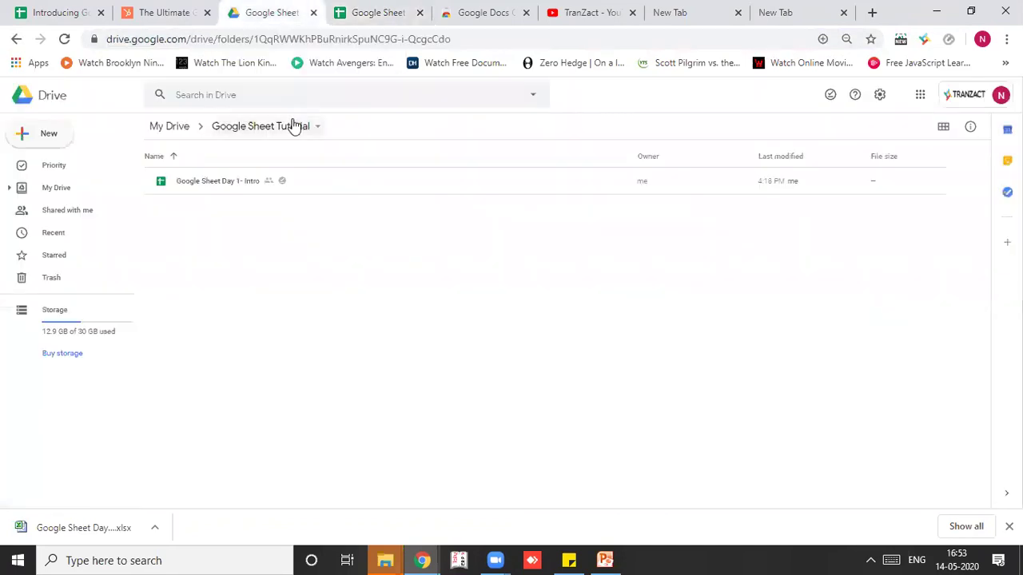
{"action": "left_click", "coordinate": [284, 100]}
{"action": "type", "text": "google sheet da"}
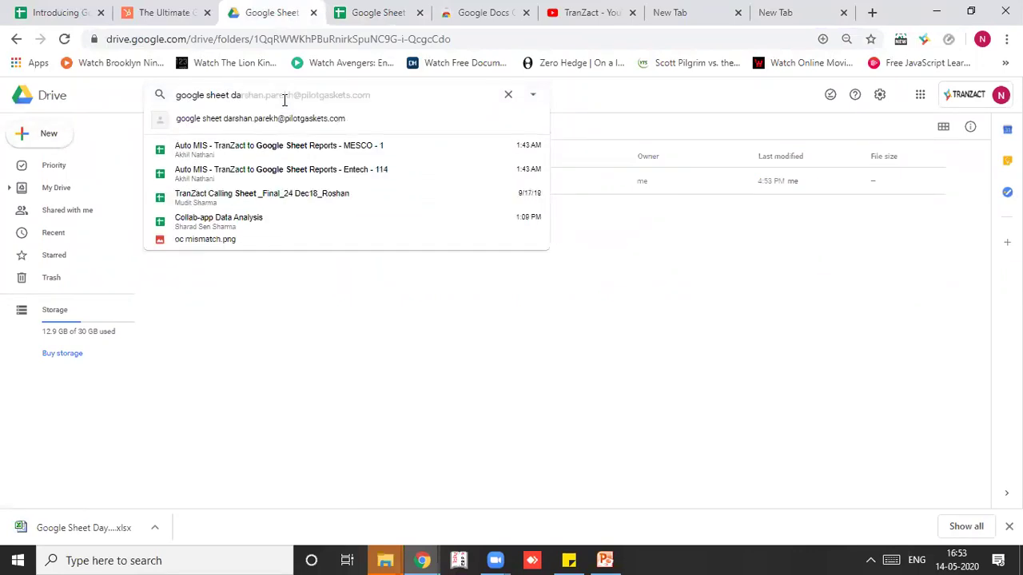
{"action": "type", "text": "y"}
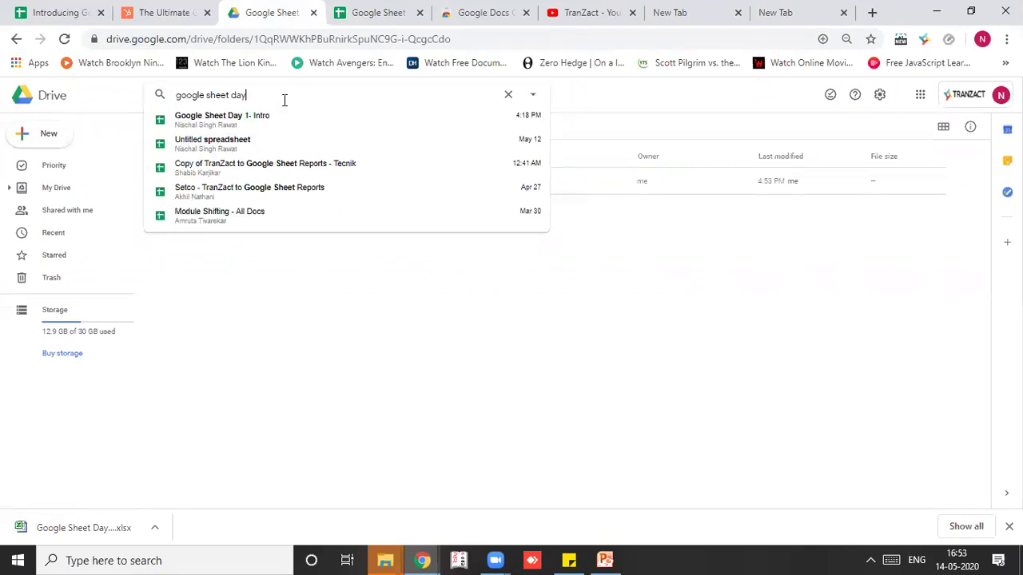
{"action": "left_click", "coordinate": [261, 123]}
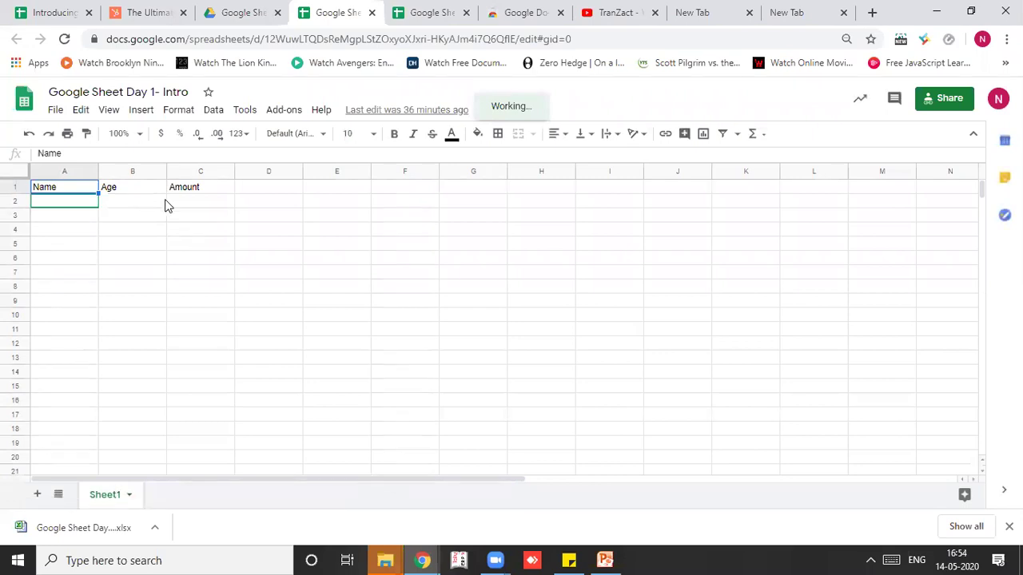
{"action": "left_click", "coordinate": [293, 110]}
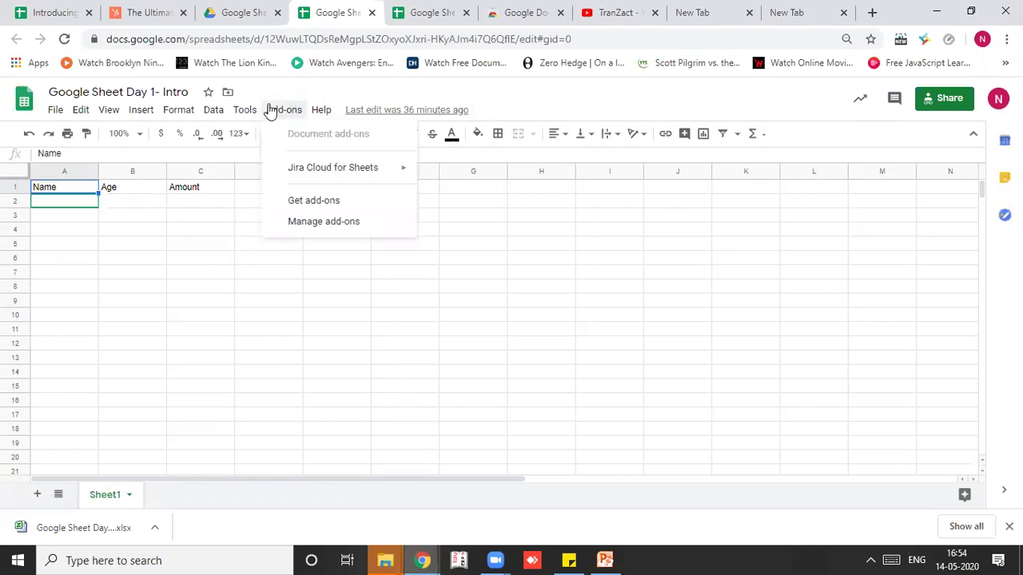
{"action": "mouse_move", "coordinate": [250, 113]}
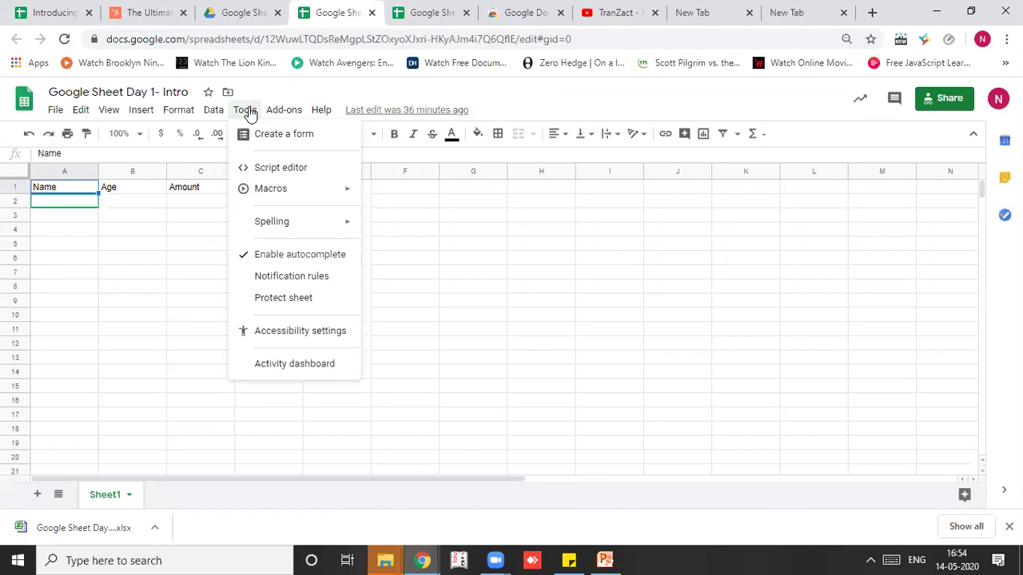
{"action": "mouse_move", "coordinate": [217, 117]}
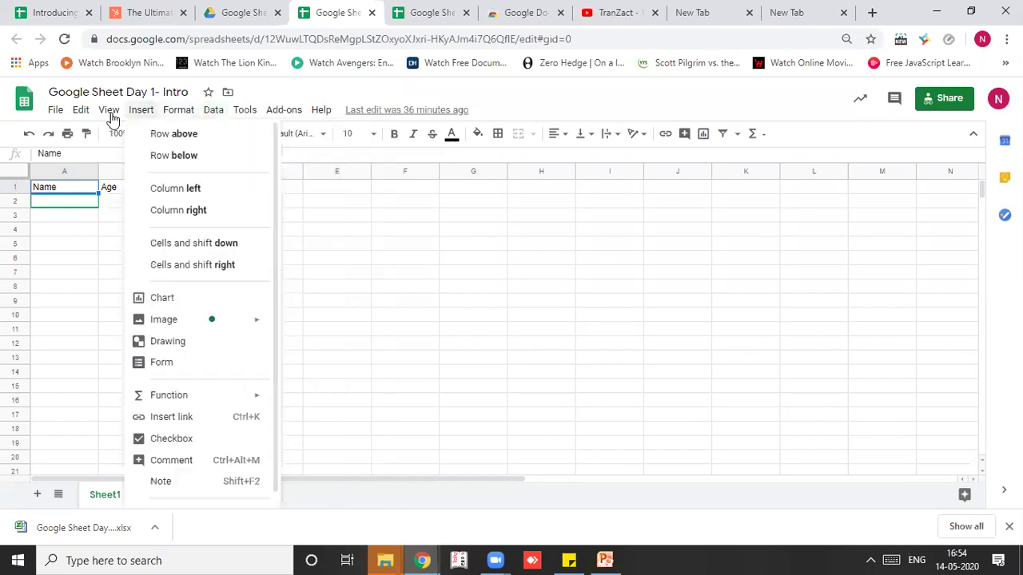
{"action": "mouse_move", "coordinate": [72, 117]}
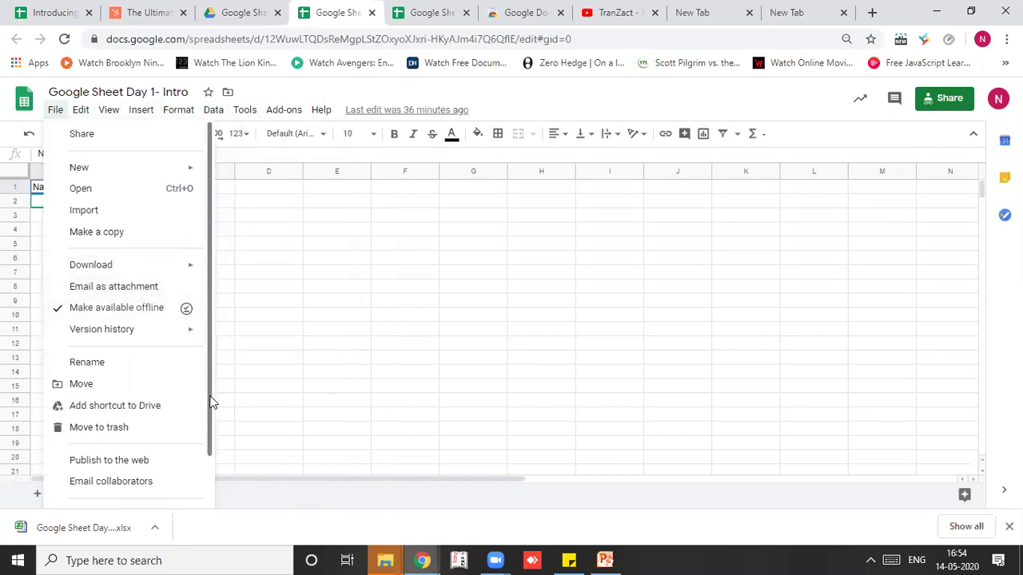
{"action": "scroll", "coordinate": [202, 447], "scroll_direction": "down", "scroll_amount": 2}
{"action": "scroll", "coordinate": [200, 464], "scroll_direction": "up", "scroll_amount": 2}
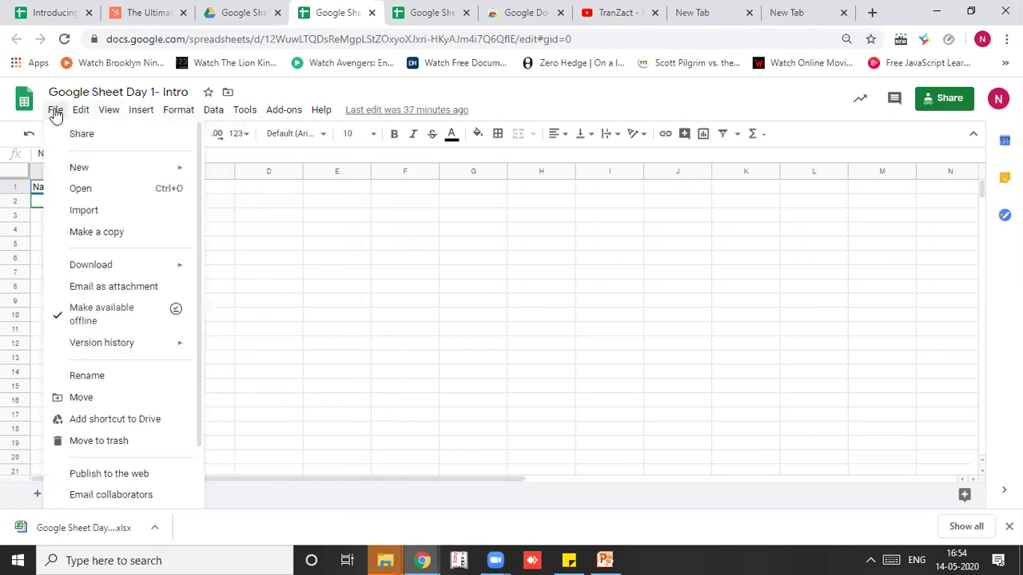
Step: Examine the advanced sharing settings of Google Sheet Day 1- Intro and the access levels available for the first invited collaborator
{"action": "left_click", "coordinate": [924, 112]}
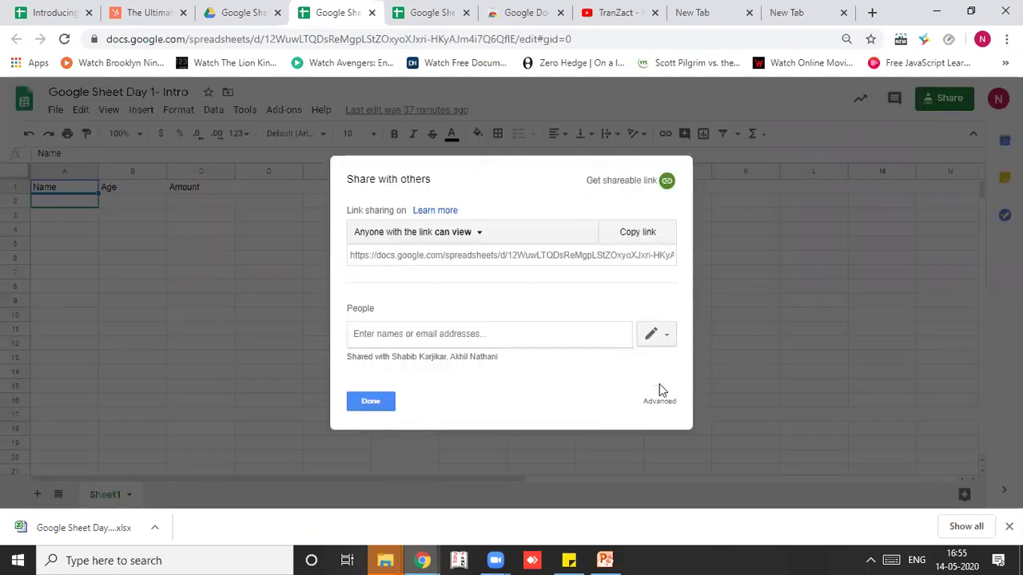
{"action": "left_click", "coordinate": [659, 406]}
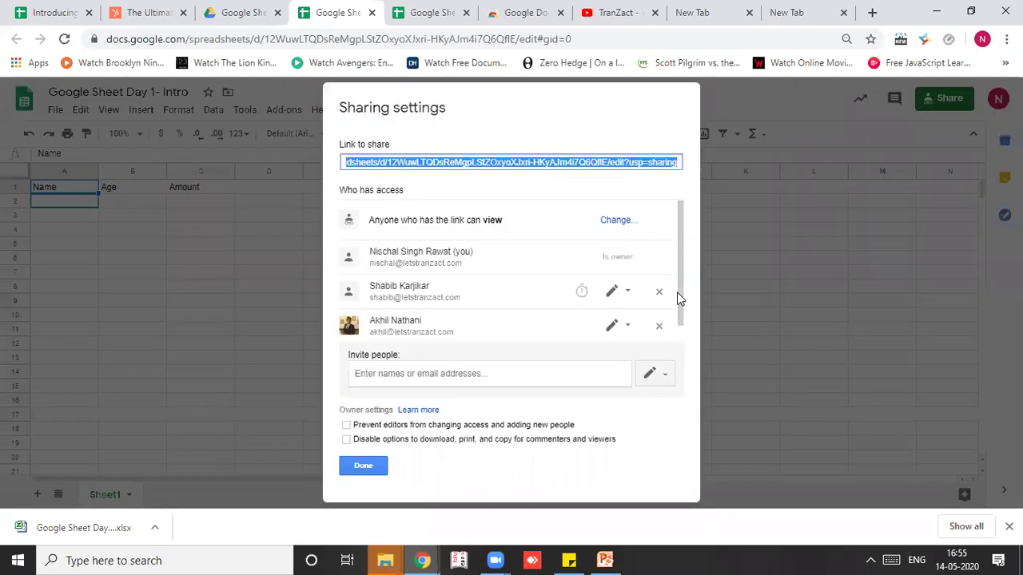
{"action": "scroll", "coordinate": [680, 294], "scroll_direction": "down", "scroll_amount": 1}
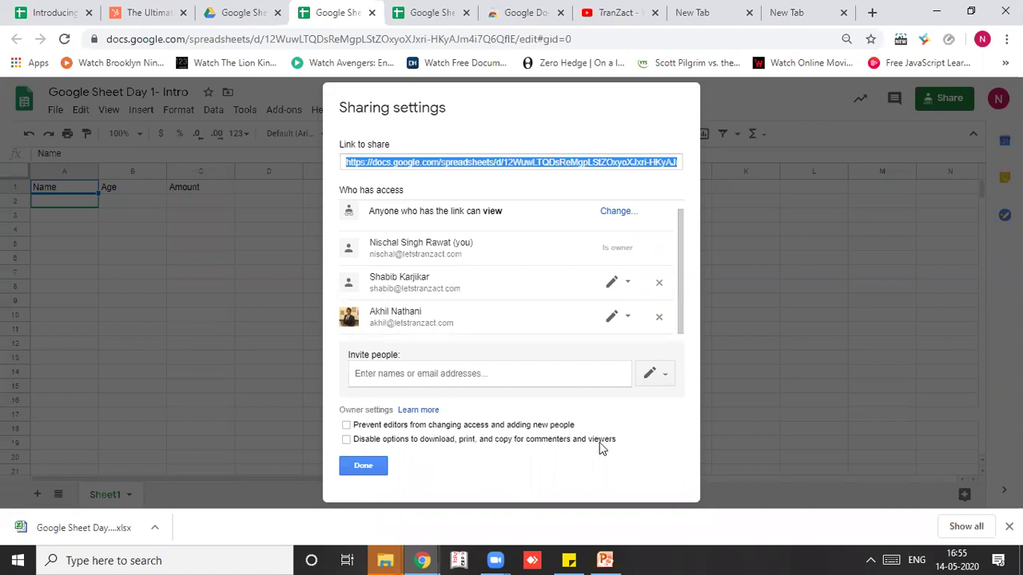
{"action": "left_click", "coordinate": [627, 284]}
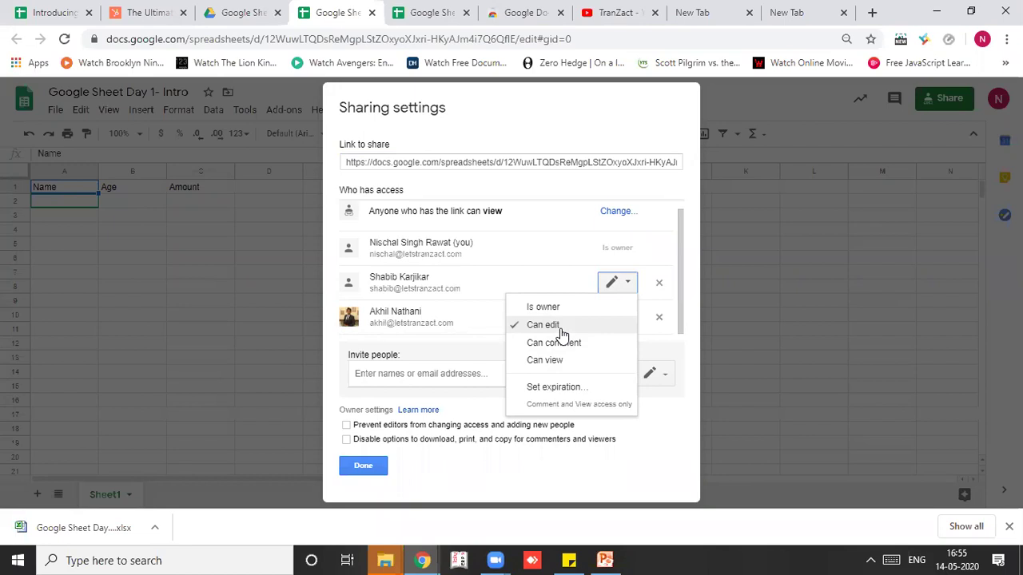
{"action": "left_click", "coordinate": [592, 477]}
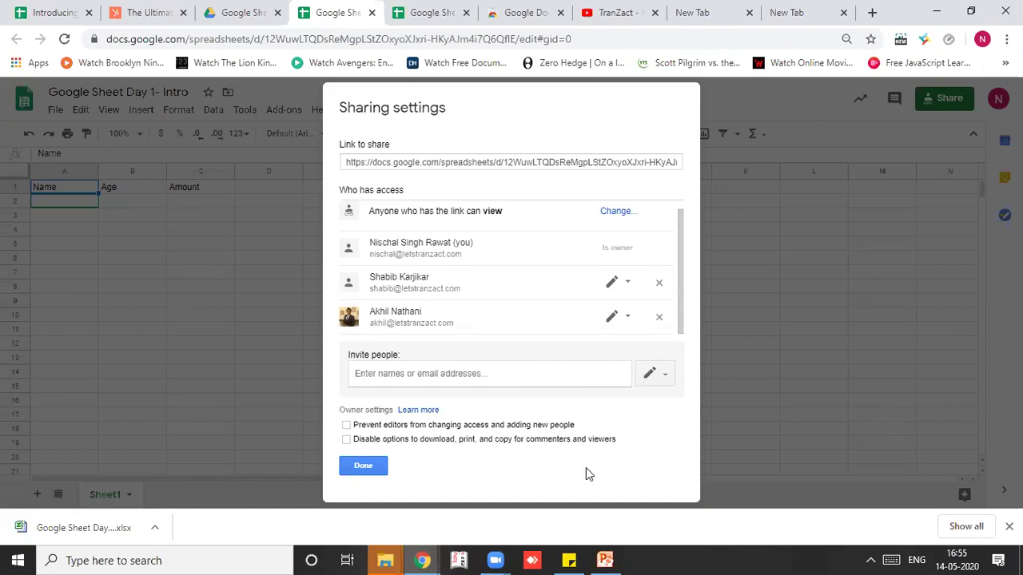
{"action": "key", "text": "Escape"}
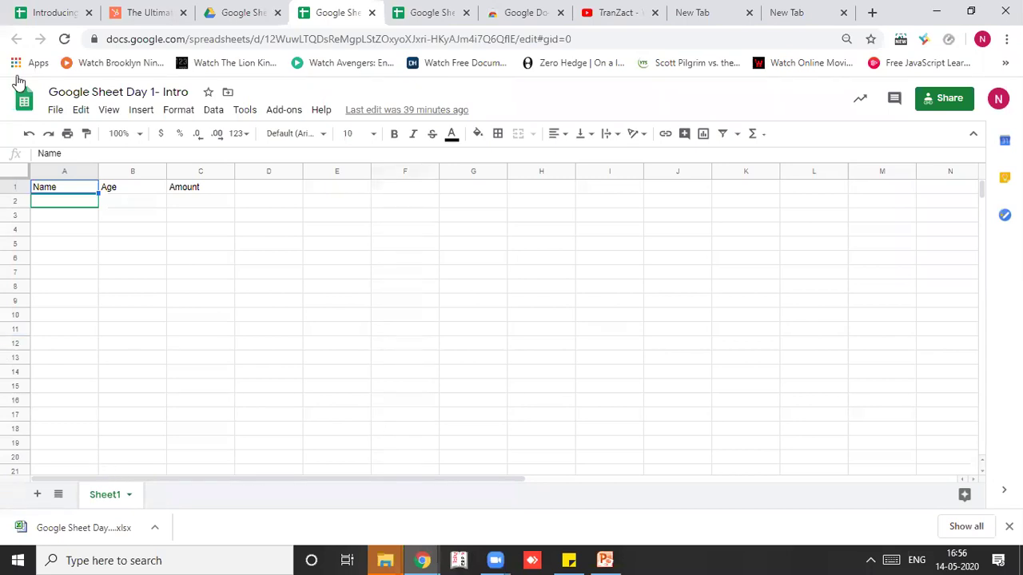
Step: Switch to the Introducing Google Sheets For SME spreadsheet, show the Organizing sheet and go to the Customer City header
{"action": "left_click", "coordinate": [29, 6]}
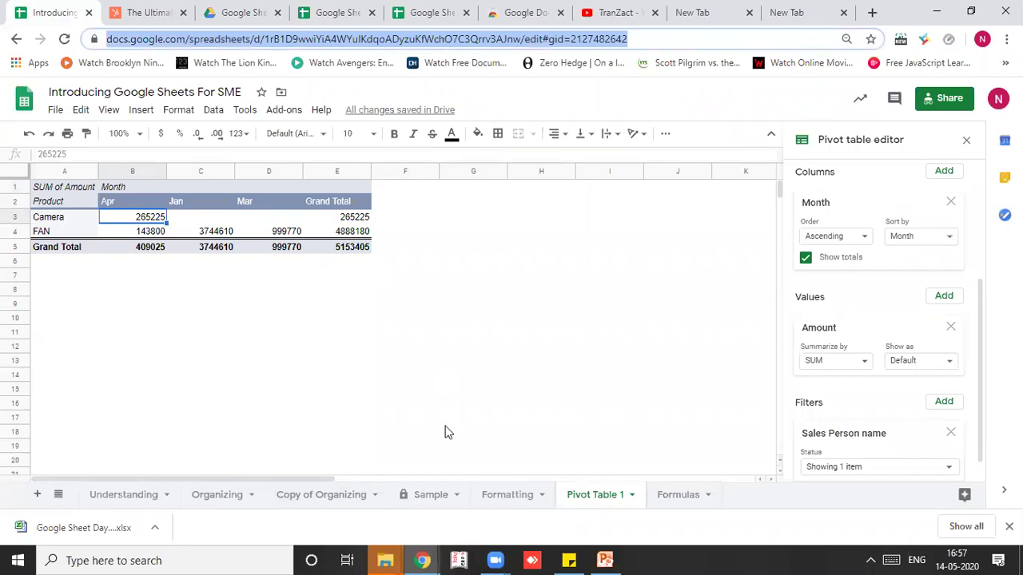
{"action": "left_click", "coordinate": [233, 506]}
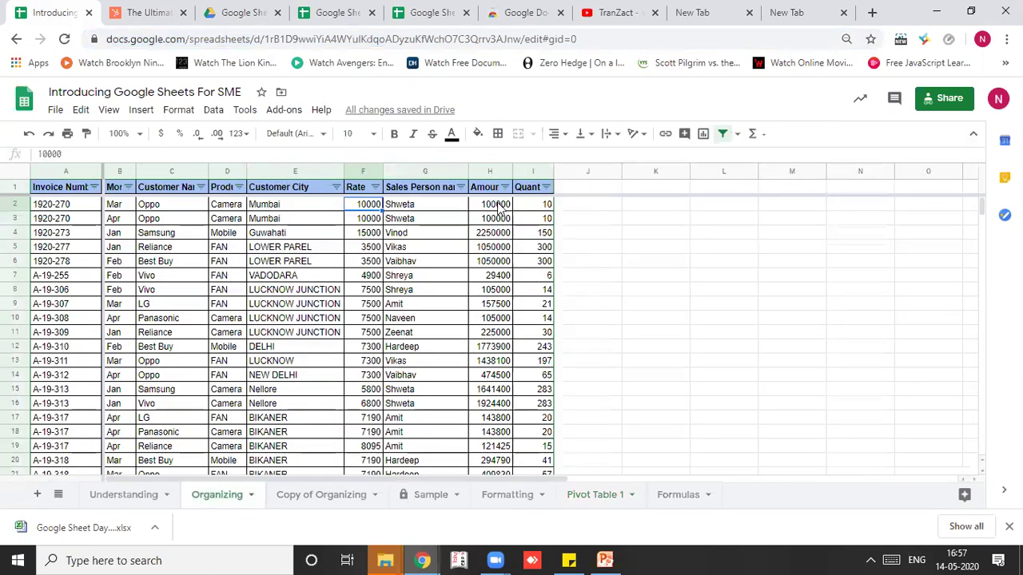
{"action": "key", "text": "Up"}
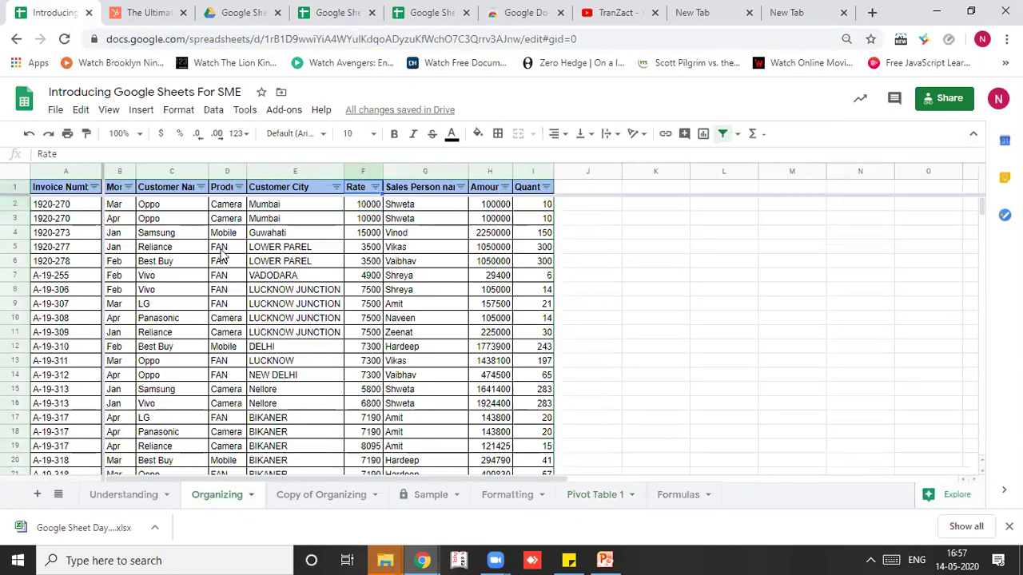
{"action": "key", "text": "ctrl+Left"}
{"action": "key", "text": "Right"}
{"action": "key", "text": "Right"}
{"action": "key", "text": "Right"}
{"action": "key", "text": "Right"}
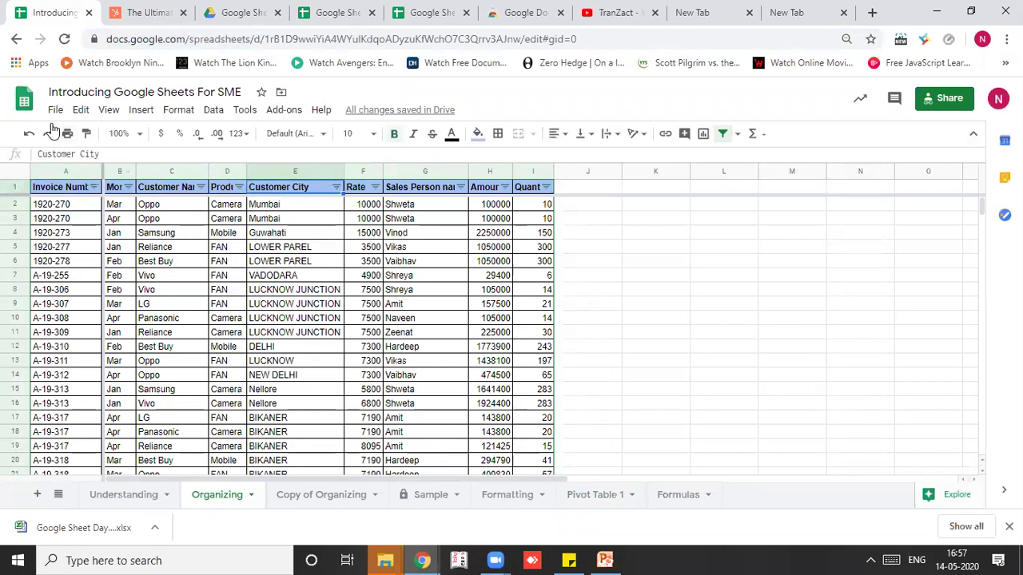
Step: Remove the filter from the Organizing sheet and create it again starting from the Invoice Number header
{"action": "left_click", "coordinate": [22, 174]}
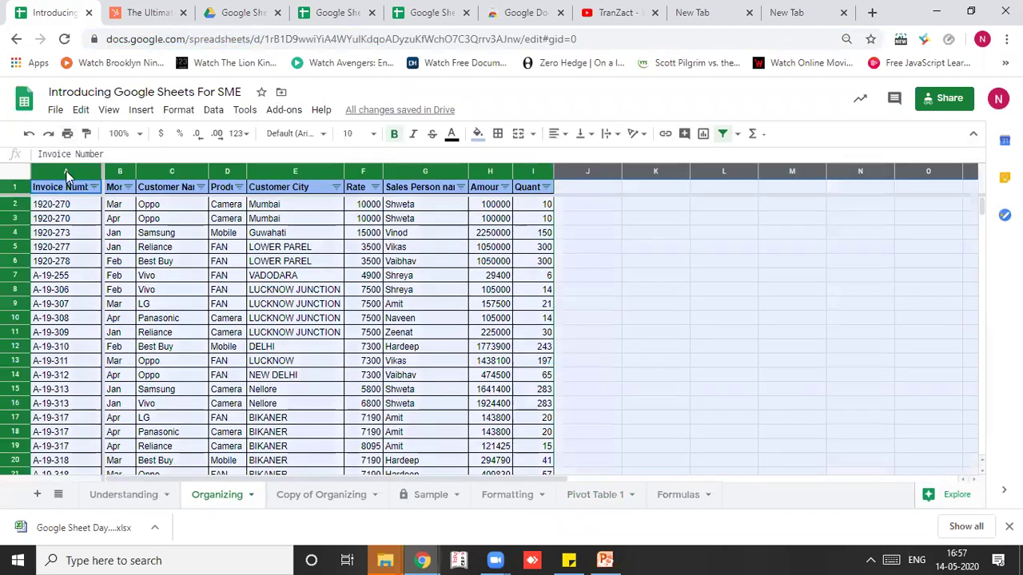
{"action": "left_click", "coordinate": [722, 134]}
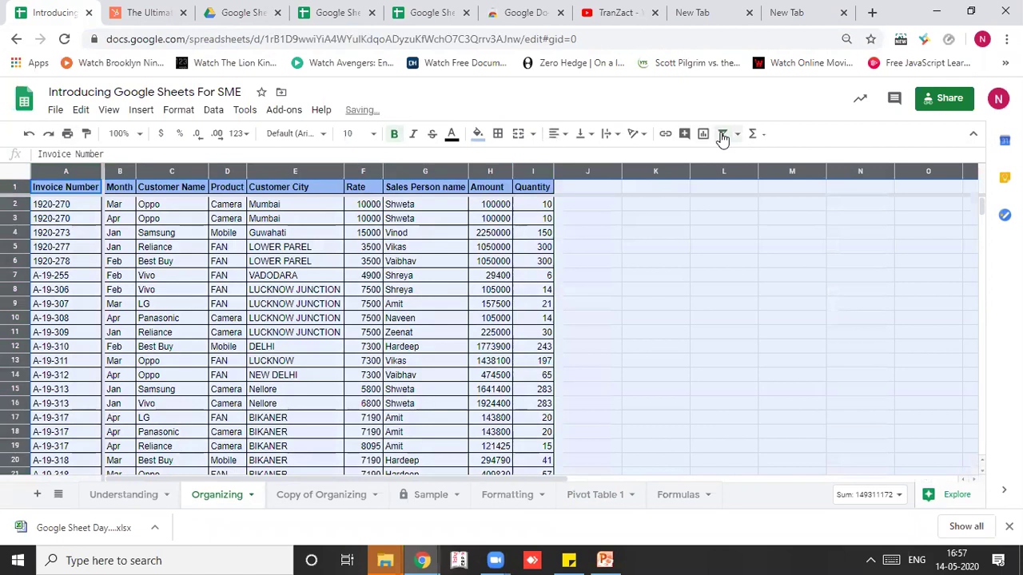
{"action": "left_click", "coordinate": [421, 244]}
{"action": "key", "text": "ctrl+Up"}
{"action": "key", "text": "ctrl+Left"}
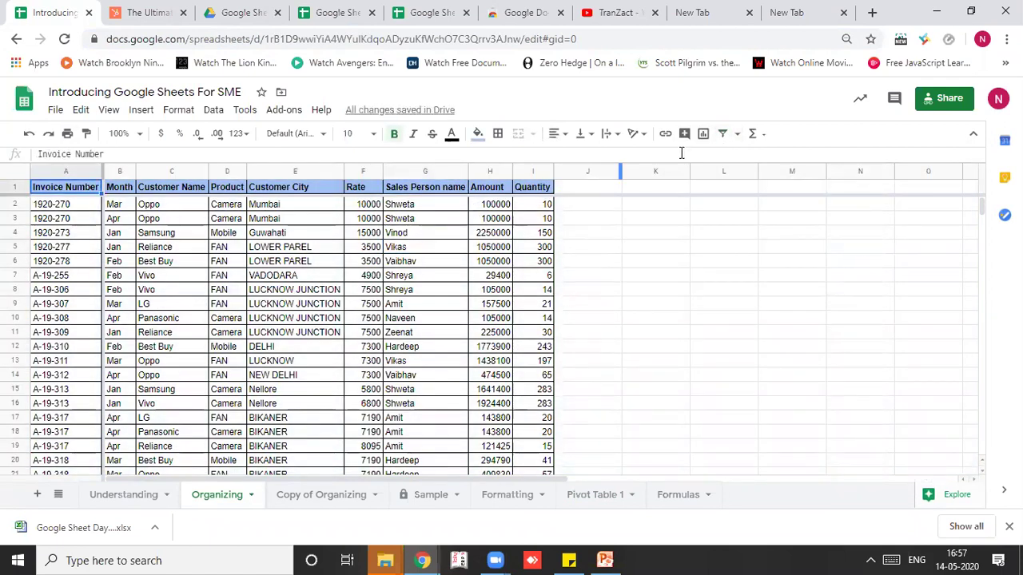
{"action": "left_click", "coordinate": [721, 136]}
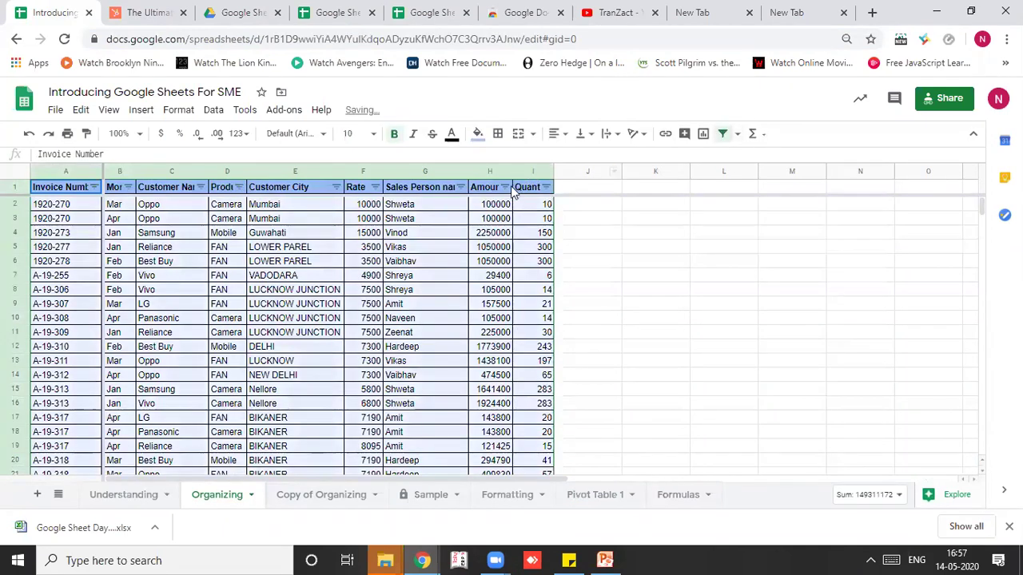
Step: Sort the sales table by the Amount column in ascending order (A → Z)
{"action": "left_click", "coordinate": [505, 187]}
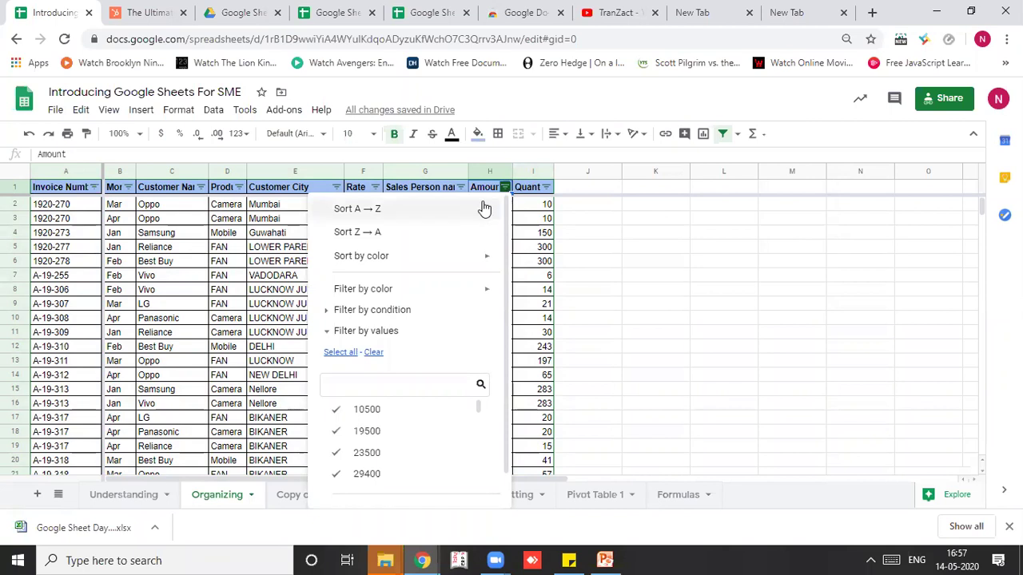
{"action": "left_click", "coordinate": [484, 208]}
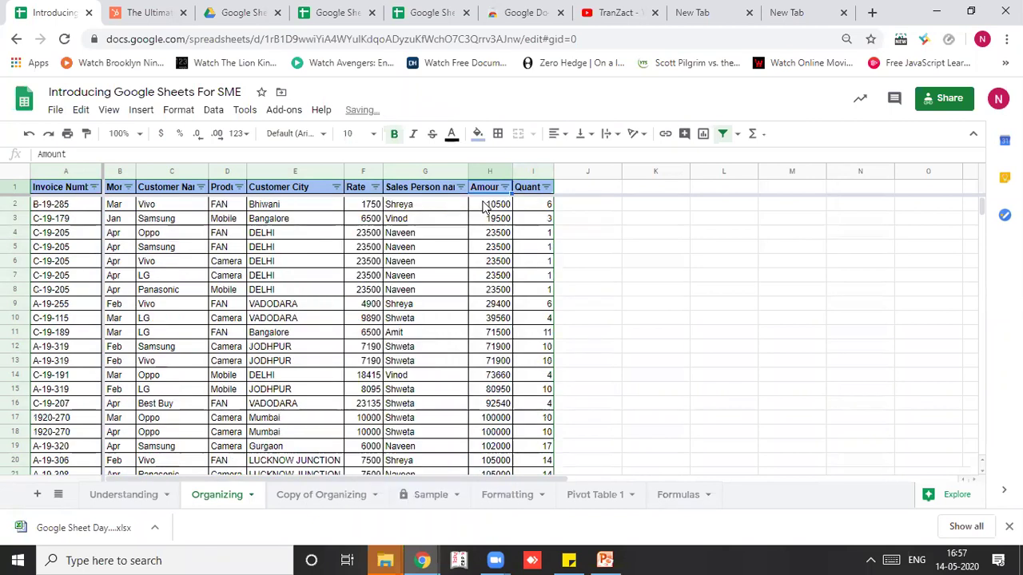
{"action": "left_click", "coordinate": [497, 206]}
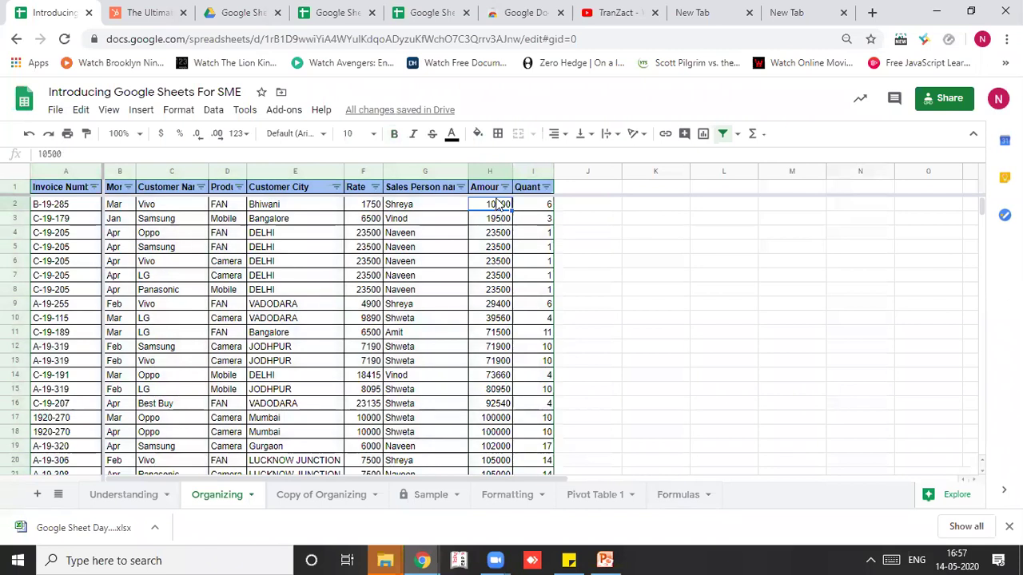
Step: Sort the sales table by the Amount column in descending order (Z → A) and go through its first amounts
{"action": "left_click", "coordinate": [505, 187]}
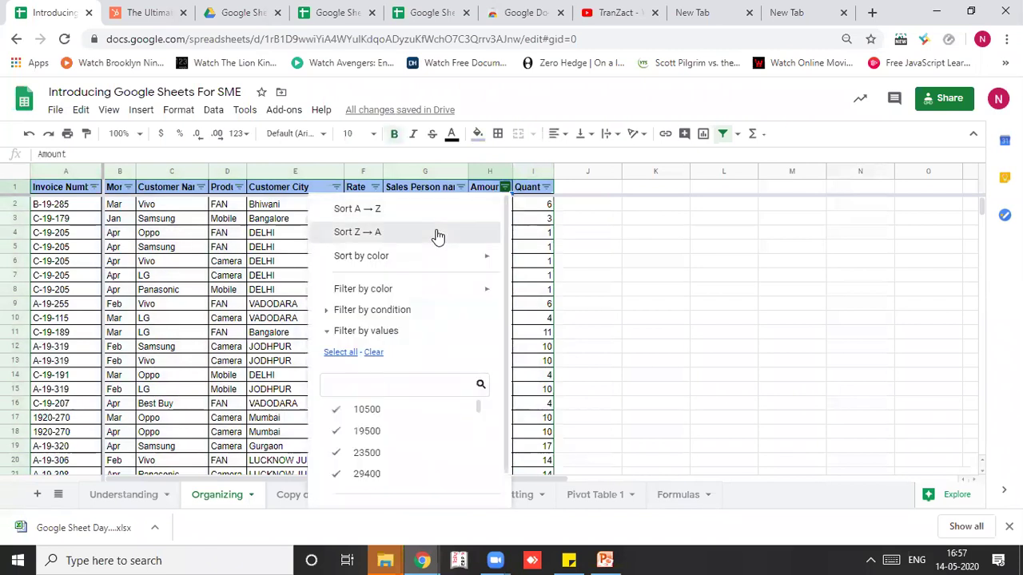
{"action": "left_click", "coordinate": [438, 233]}
{"action": "key", "text": "Down"}
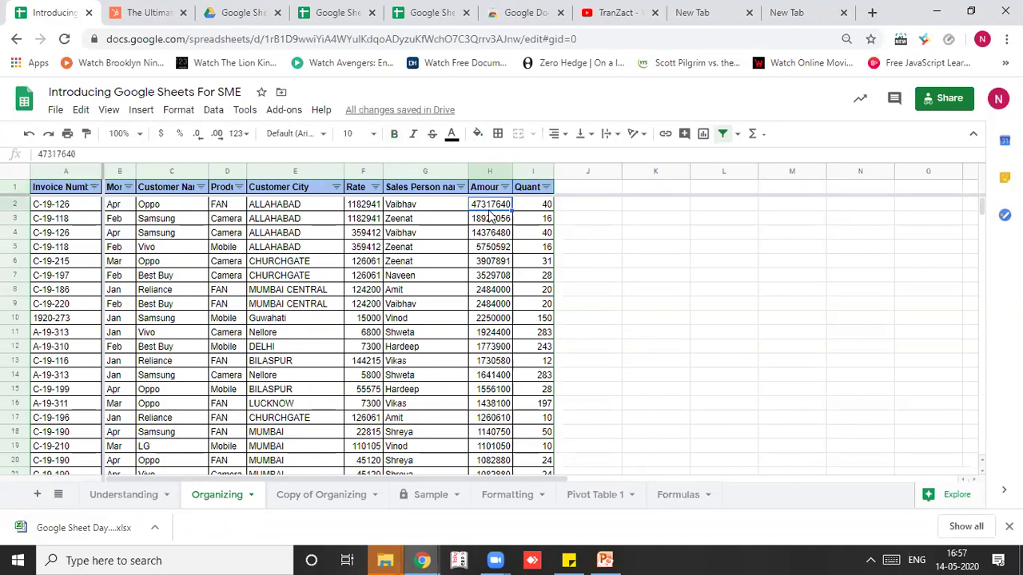
{"action": "left_click", "coordinate": [490, 216]}
{"action": "key", "text": "Up"}
{"action": "key", "text": "Up"}
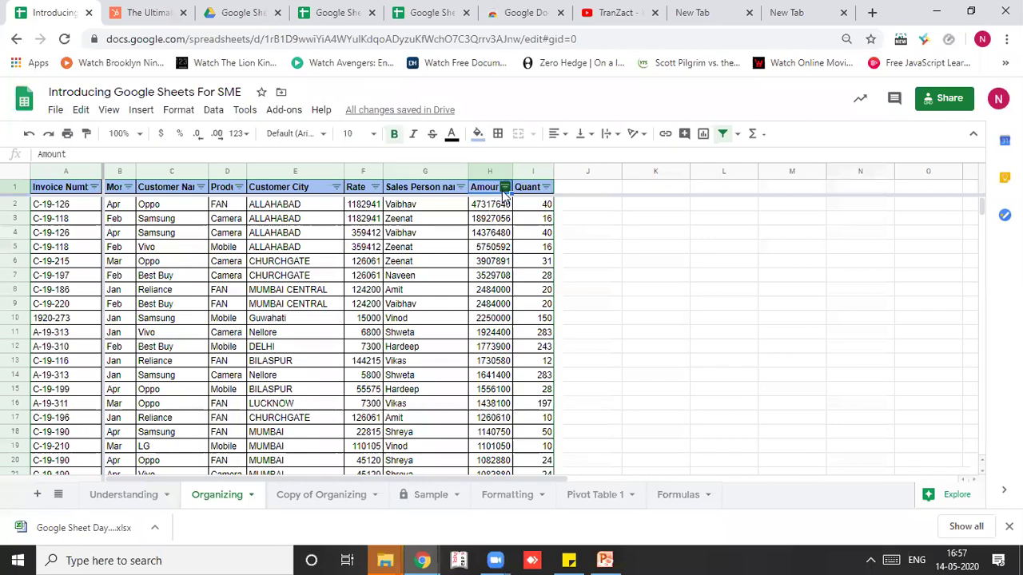
{"action": "left_click", "coordinate": [503, 187]}
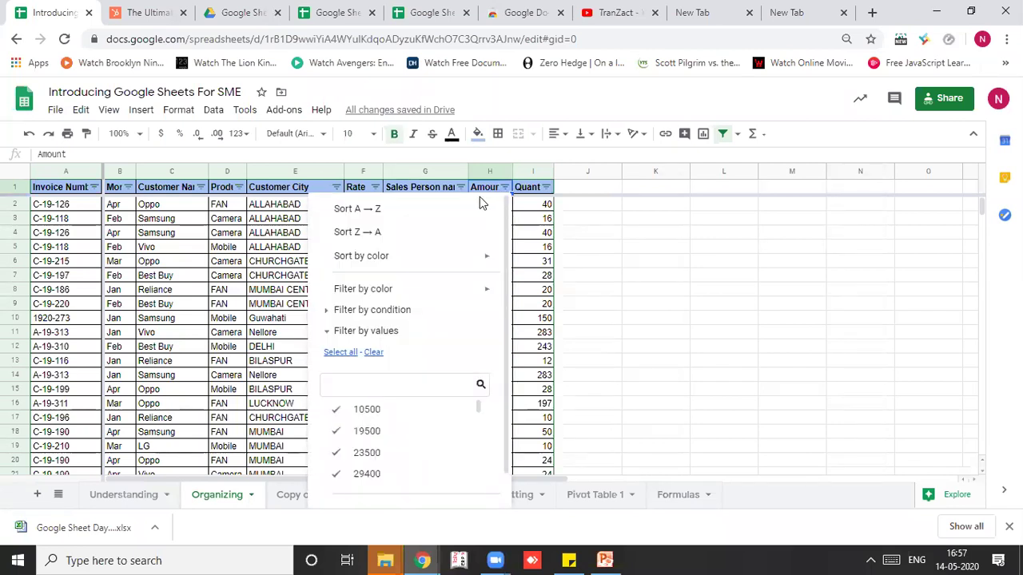
{"action": "left_click", "coordinate": [108, 111]}
{"action": "mouse_move", "coordinate": [142, 113]}
{"action": "mouse_move", "coordinate": [174, 116]}
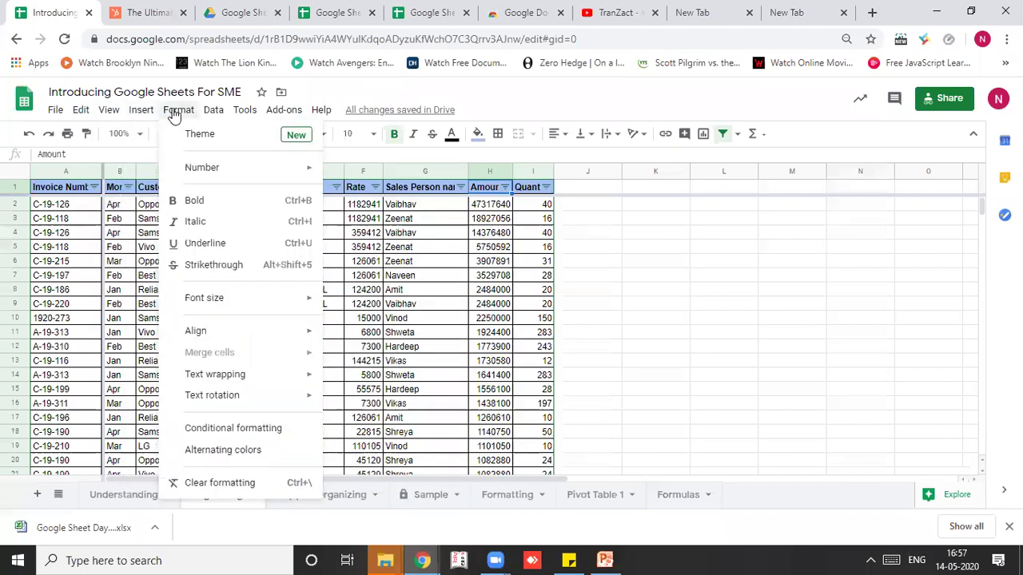
{"action": "mouse_move", "coordinate": [217, 114]}
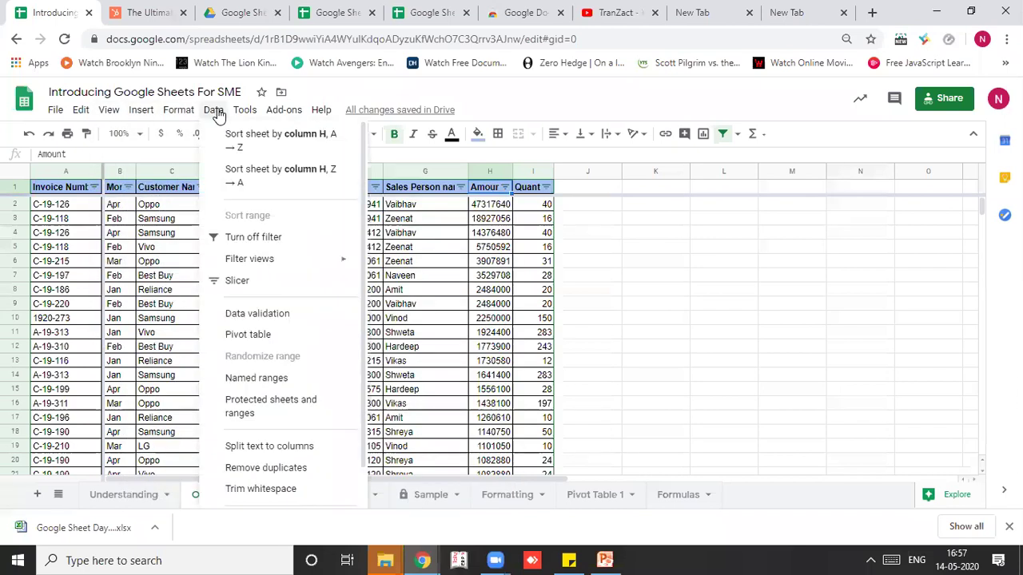
{"action": "left_click", "coordinate": [485, 291]}
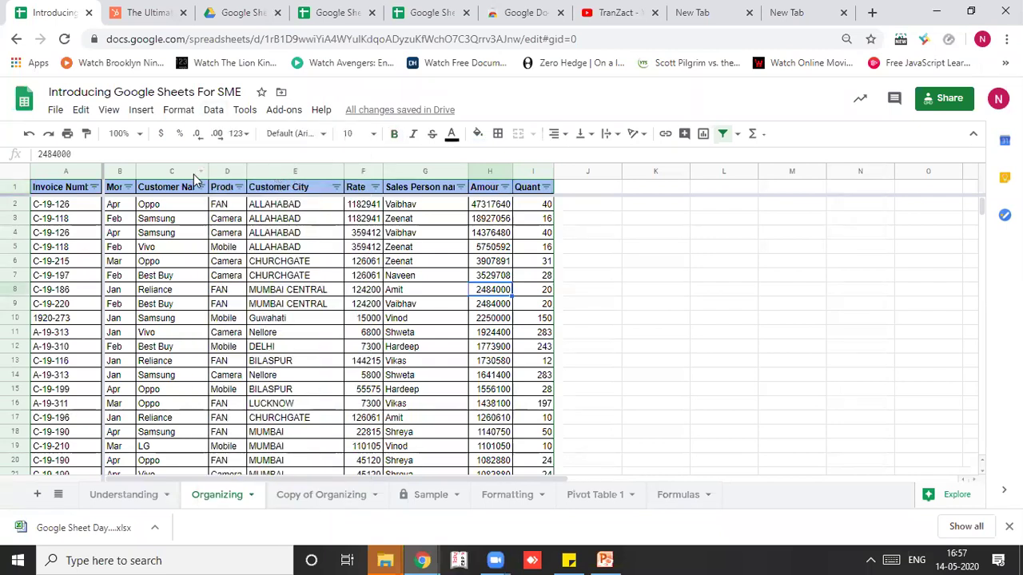
Step: Sort the whole sheet by the Rate column (column F), Z → A, and go through the first rates
{"action": "left_click", "coordinate": [361, 171]}
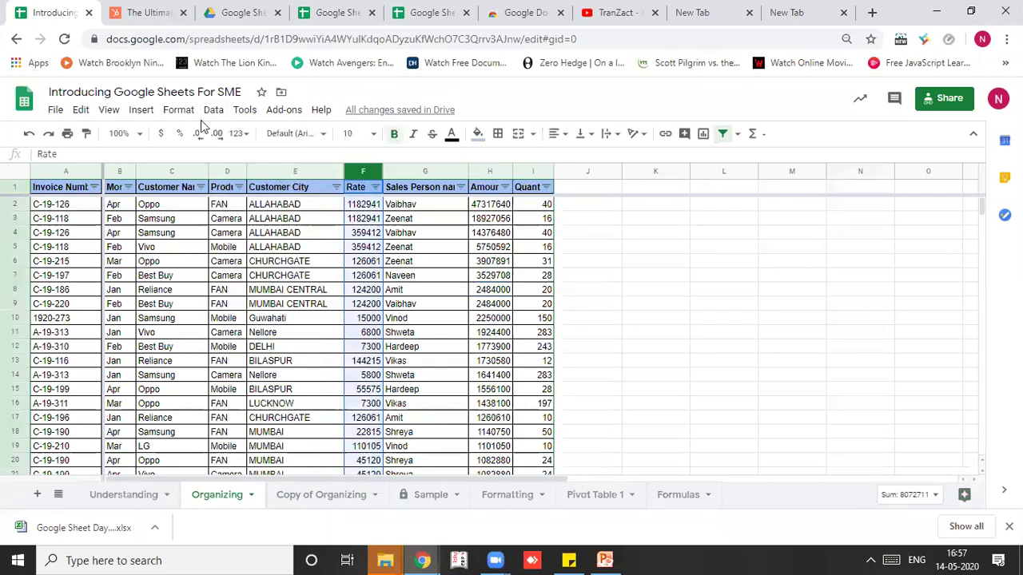
{"action": "left_click", "coordinate": [190, 112]}
{"action": "mouse_move", "coordinate": [213, 111]}
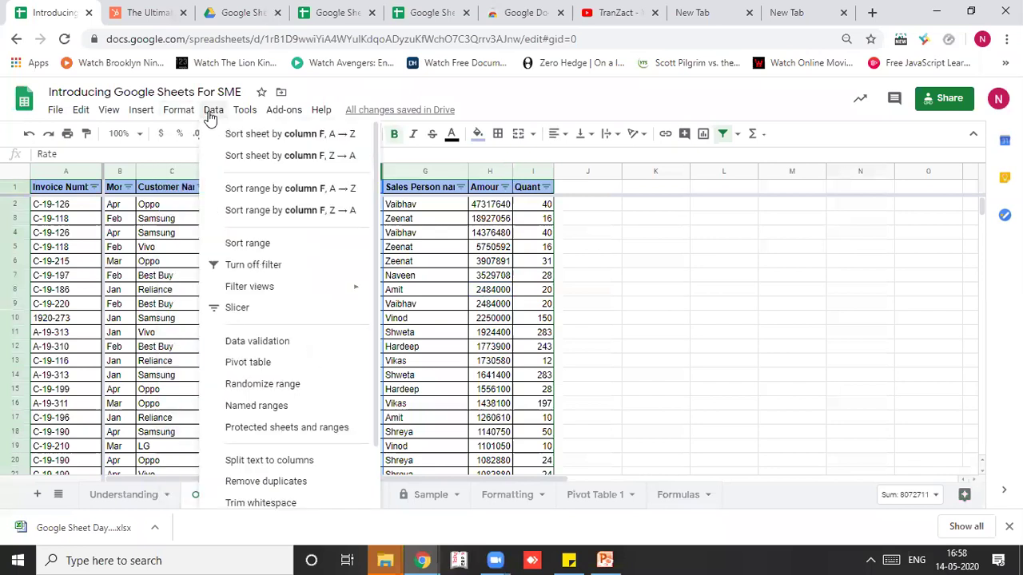
{"action": "left_click", "coordinate": [251, 154]}
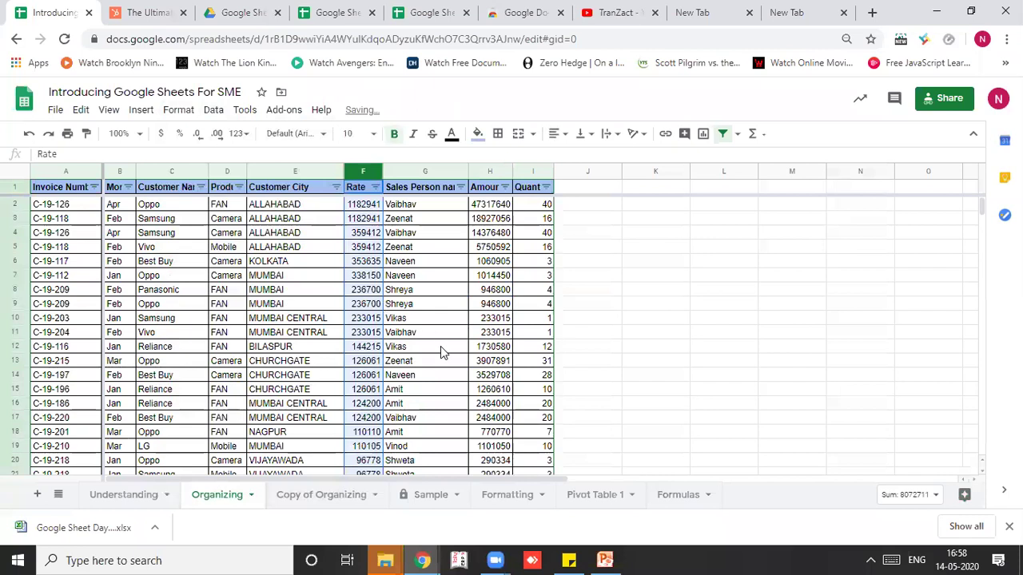
{"action": "left_click", "coordinate": [359, 264]}
{"action": "key", "text": "Up"}
{"action": "key", "text": "Up"}
{"action": "key", "text": "Up"}
{"action": "key", "text": "Up"}
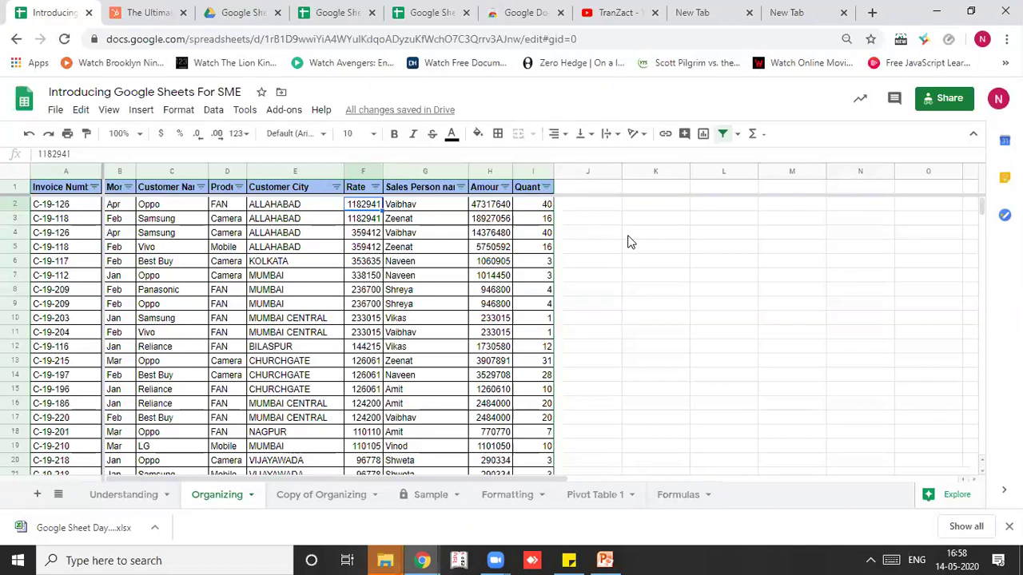
{"action": "key", "text": "Down"}
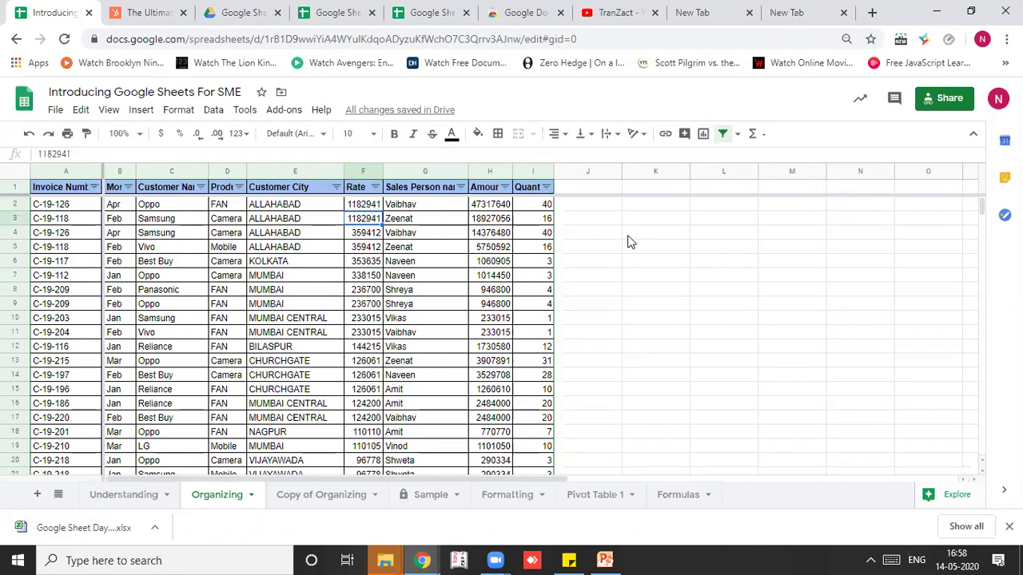
Step: Filter the Month column by values to show only the Feb rows
{"action": "left_click", "coordinate": [128, 187]}
{"action": "left_click", "coordinate": [189, 352]}
{"action": "left_click", "coordinate": [197, 432]}
{"action": "left_click_drag", "start_coordinate": [321, 463], "coordinate": [321, 541]}
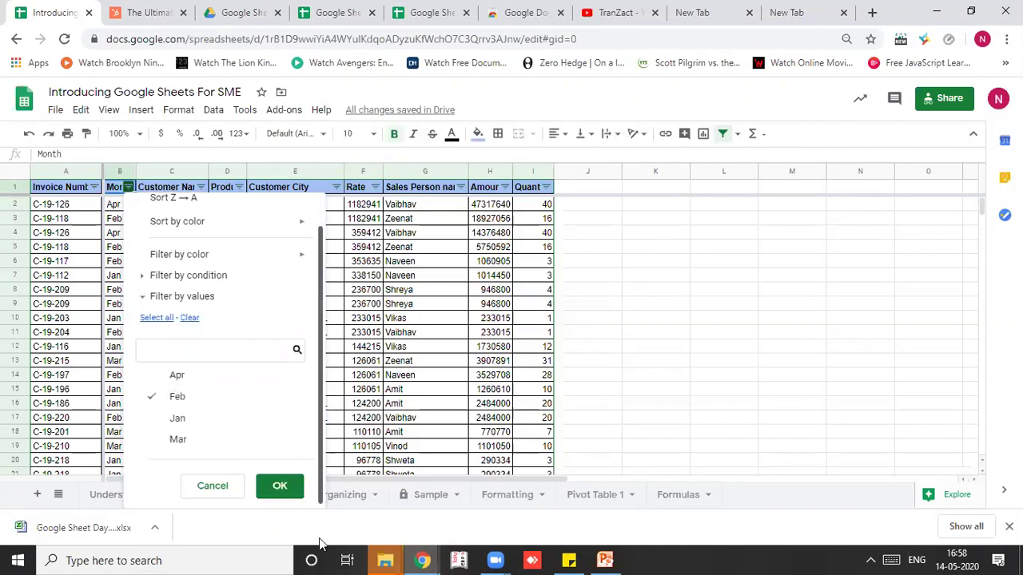
{"action": "left_click", "coordinate": [280, 486]}
{"action": "key", "text": "Down"}
{"action": "key", "text": "Up"}
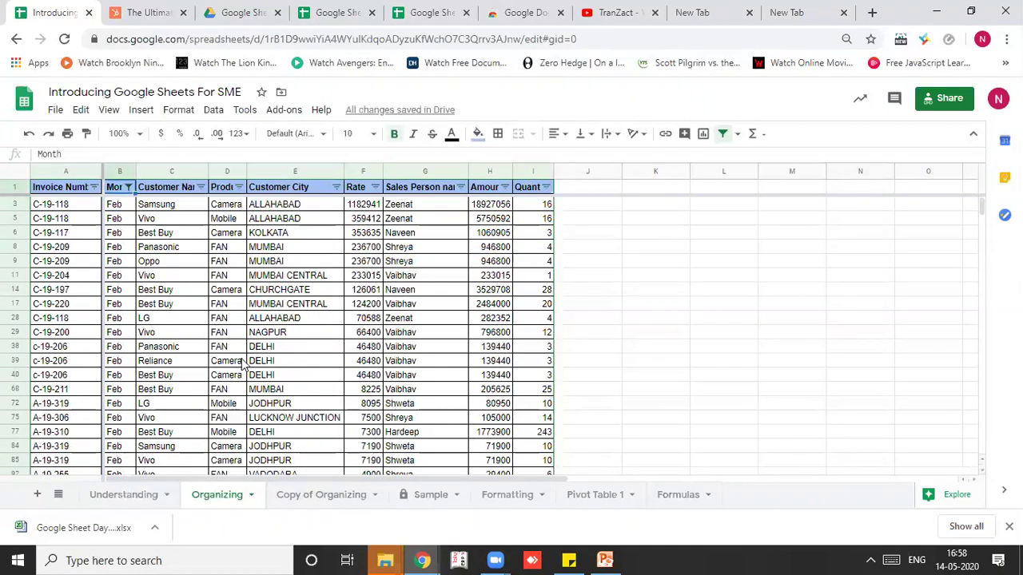
Step: Change the Month column's value filter to show only the Jan rows
{"action": "left_click", "coordinate": [128, 187]}
{"action": "left_click", "coordinate": [209, 452]}
{"action": "left_click", "coordinate": [194, 413]}
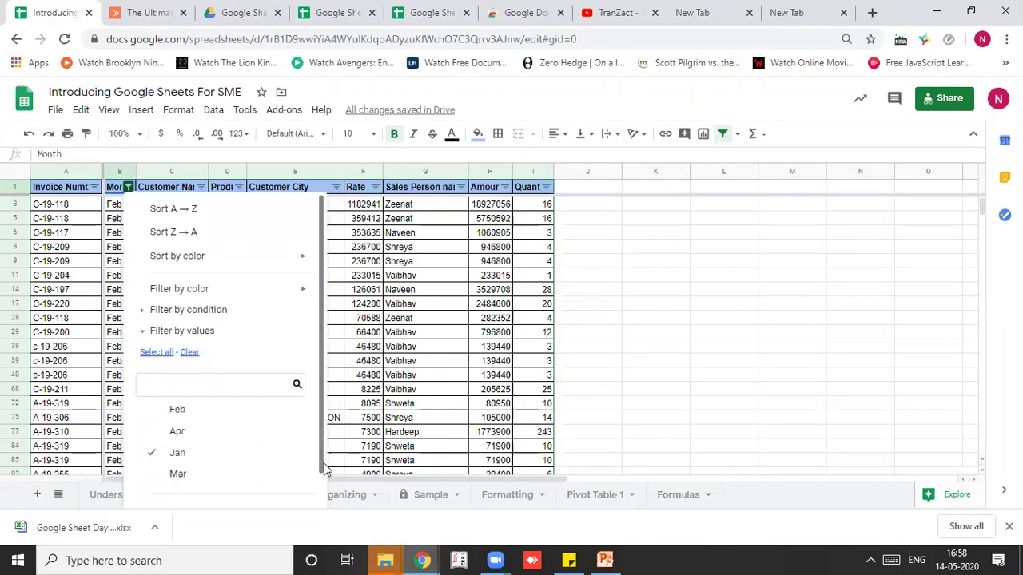
{"action": "scroll", "coordinate": [322, 481], "scroll_direction": "down", "scroll_amount": 1}
{"action": "left_click", "coordinate": [281, 486]}
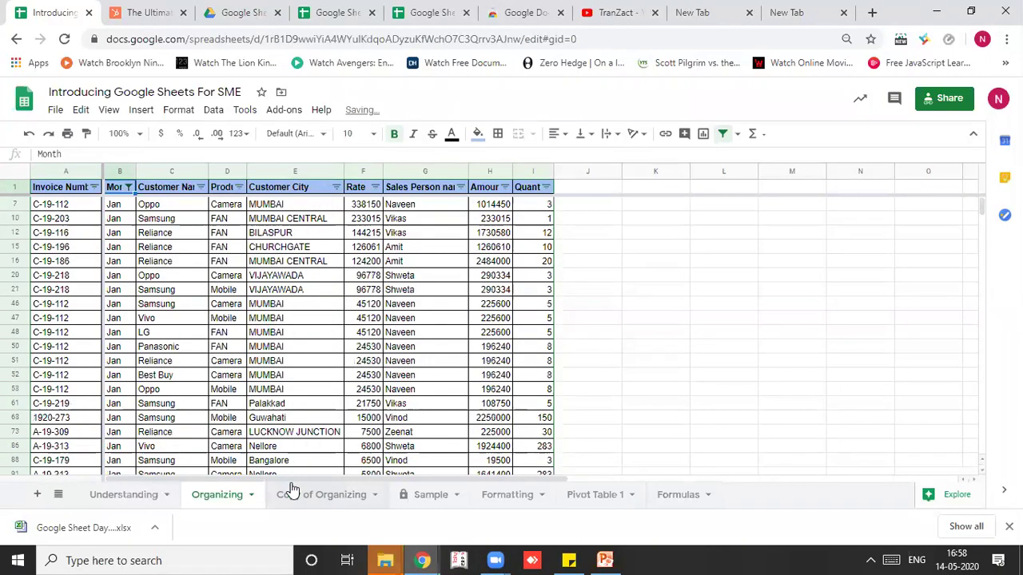
Step: Select all values in the Month column's filter to show every month again
{"action": "left_click", "coordinate": [128, 187]}
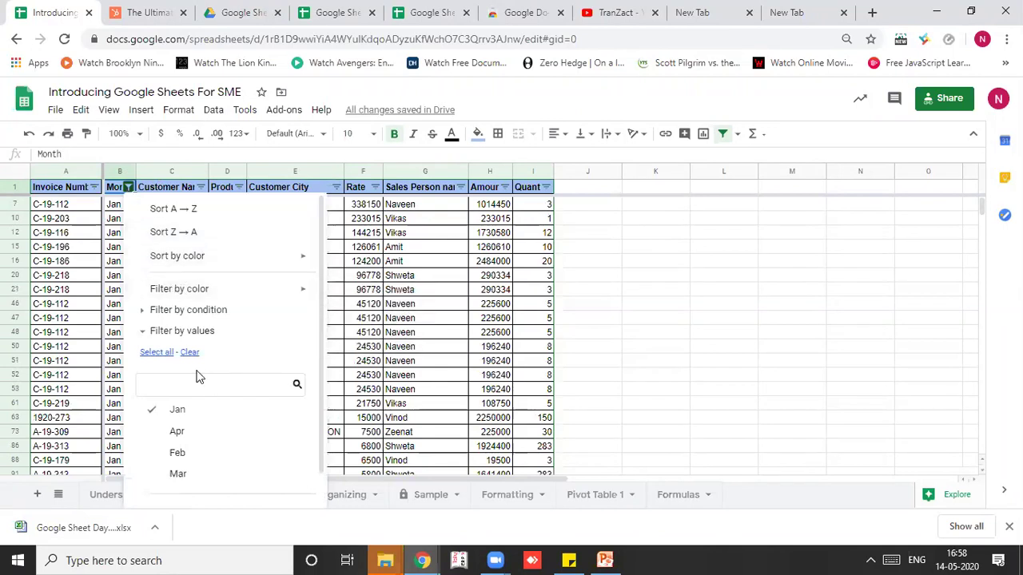
{"action": "left_click", "coordinate": [157, 352]}
{"action": "scroll", "coordinate": [322, 482], "scroll_direction": "down", "scroll_amount": 2}
{"action": "left_click", "coordinate": [280, 486]}
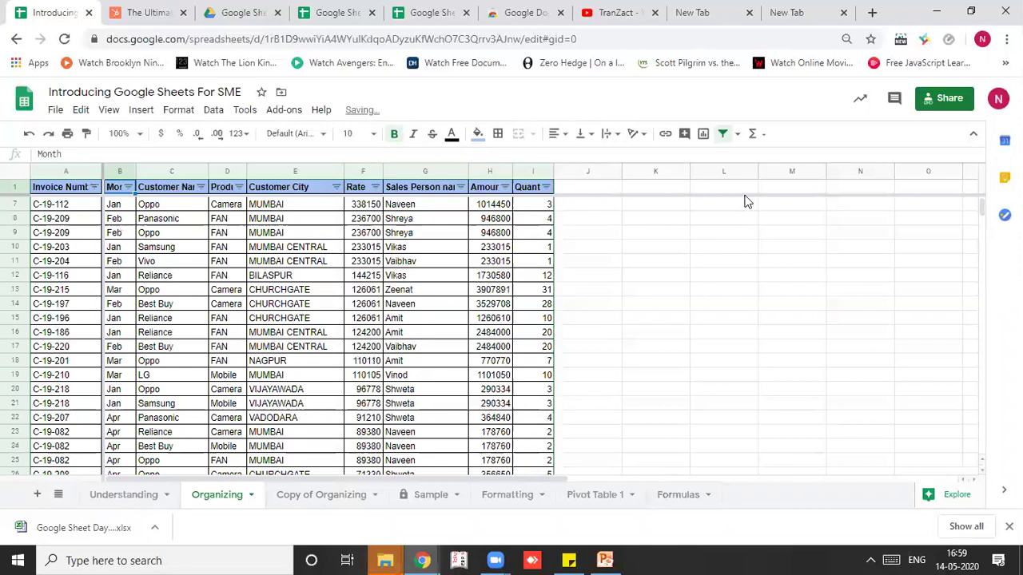
Step: Create a new filter view for the invoice data and name it with the presenter's first name
{"action": "left_click", "coordinate": [738, 135]}
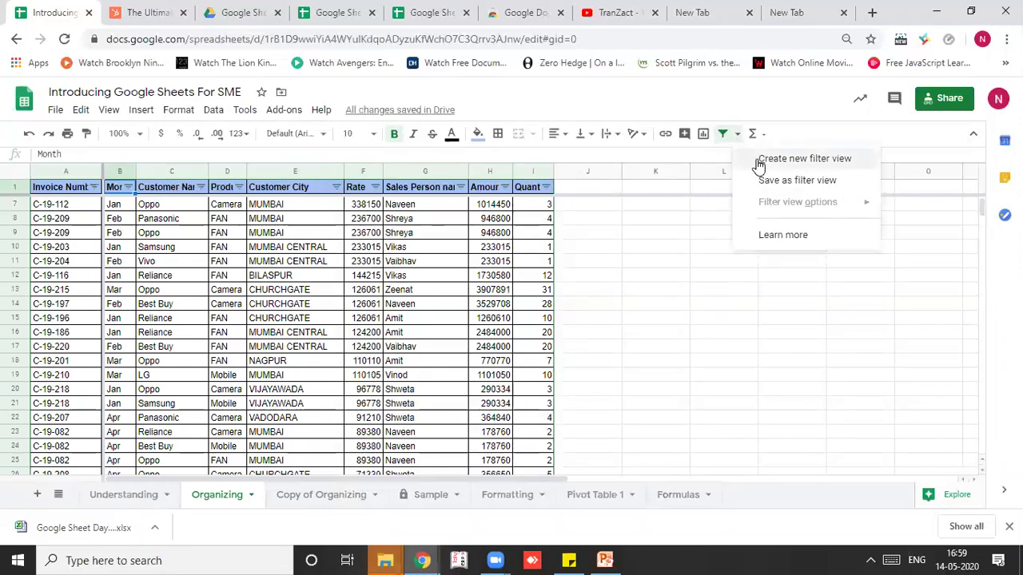
{"action": "left_click", "coordinate": [761, 163]}
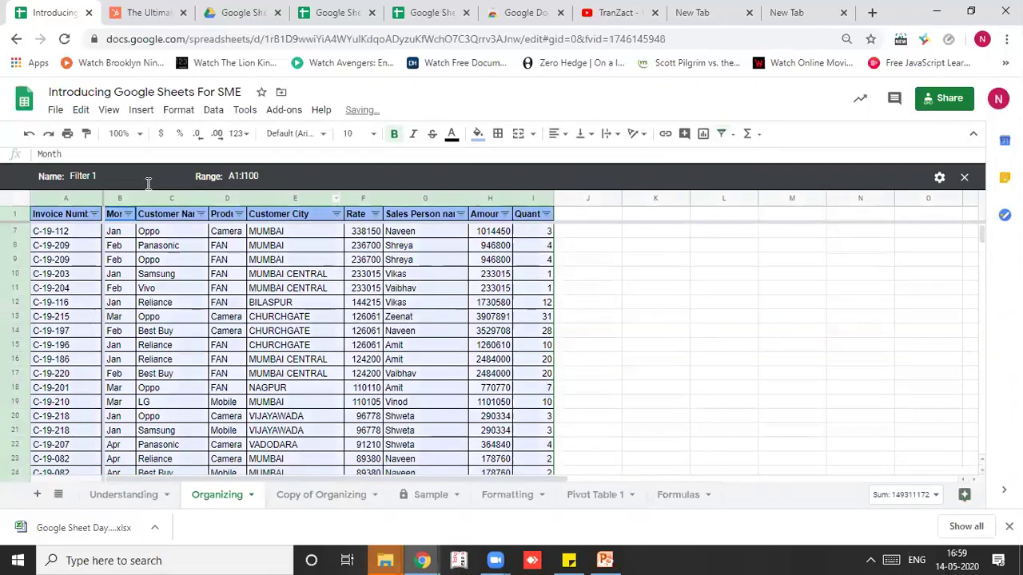
{"action": "left_click", "coordinate": [109, 176]}
{"action": "type", "text": "Nischal"}
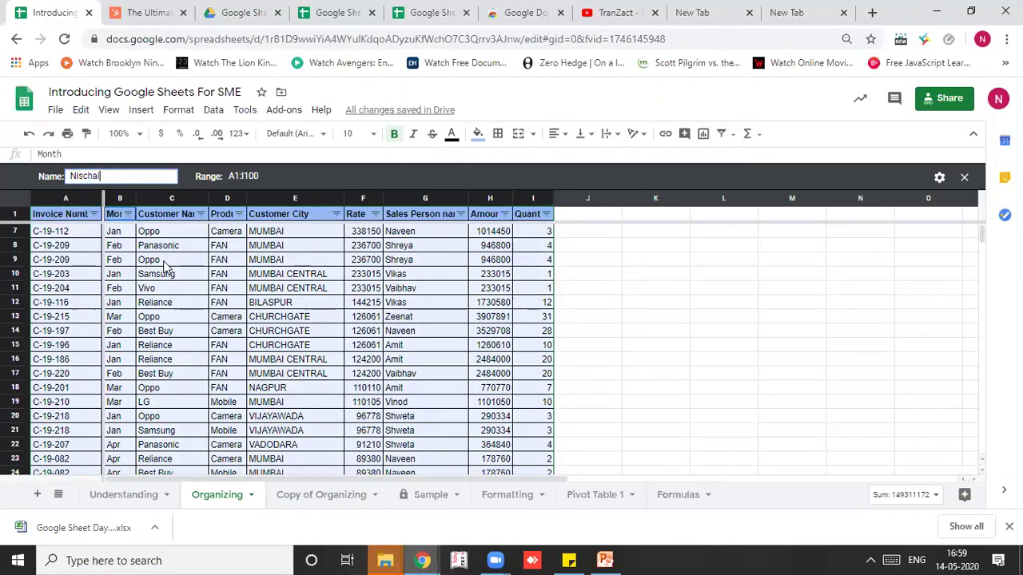
{"action": "left_click", "coordinate": [164, 265]}
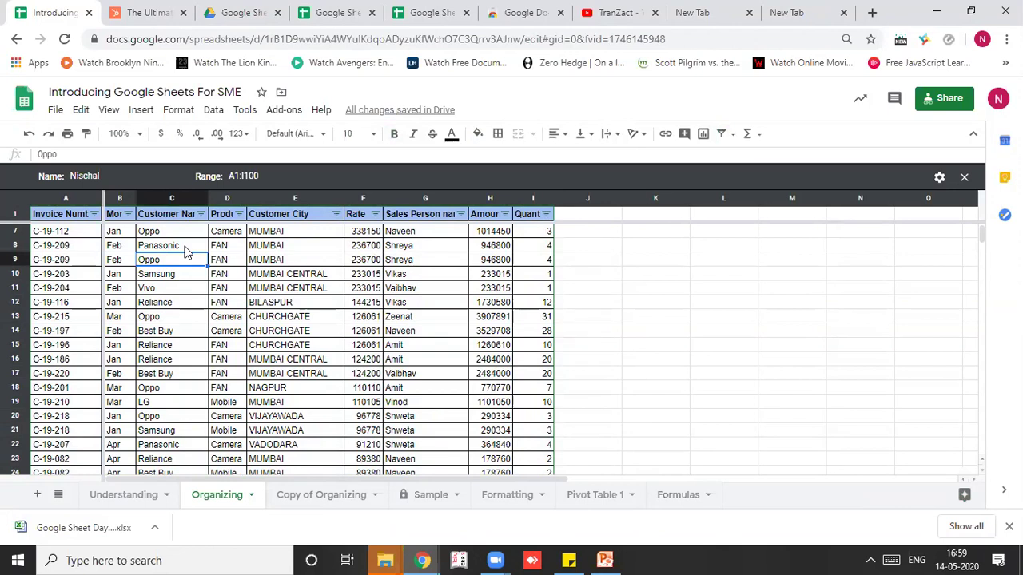
{"action": "left_click", "coordinate": [185, 250]}
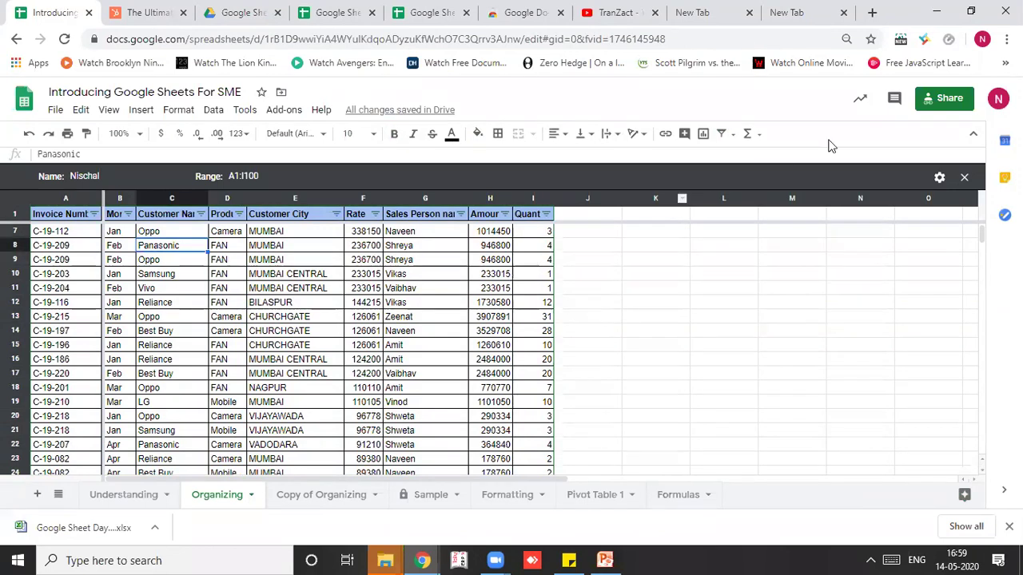
Step: Delete the active filter view
{"action": "left_click", "coordinate": [732, 136]}
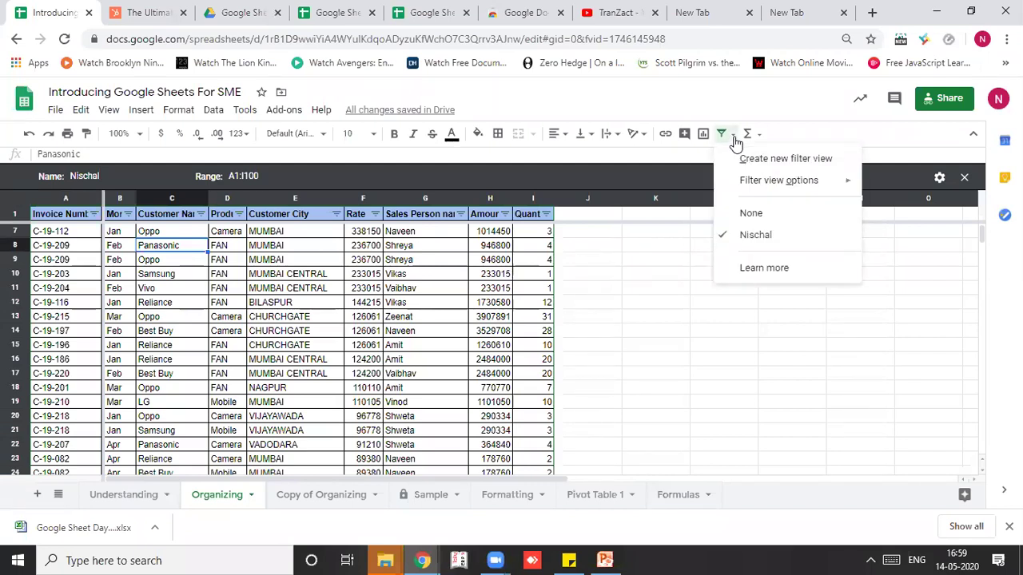
{"action": "mouse_move", "coordinate": [750, 182]}
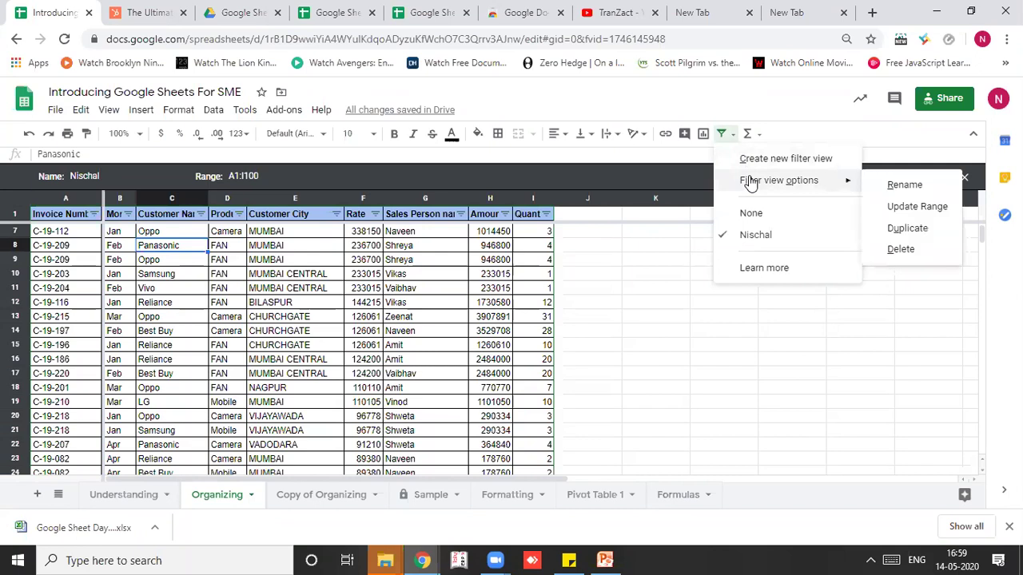
{"action": "left_click", "coordinate": [903, 249]}
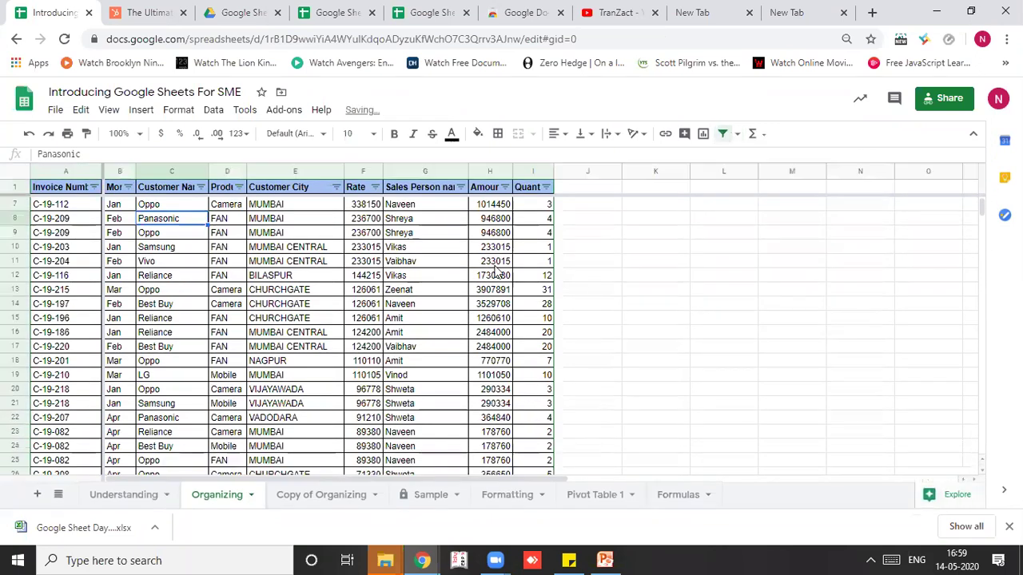
Step: Change the Amount of invoice C-19-112 in cell H7 to 20000
{"action": "left_click", "coordinate": [495, 267]}
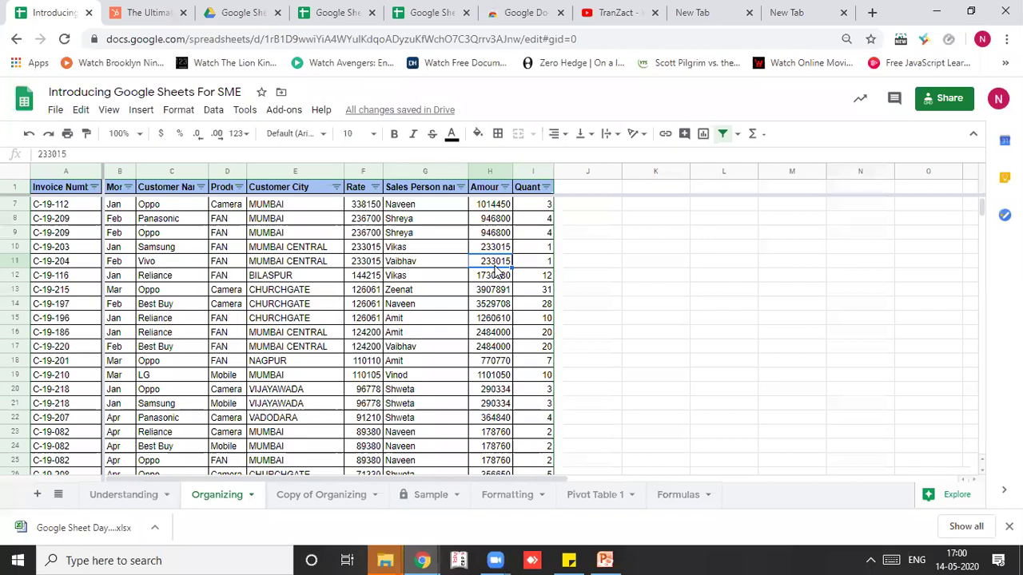
{"action": "key", "text": "Up"}
{"action": "key", "text": "Up"}
{"action": "key", "text": "Up"}
{"action": "key", "text": "Up"}
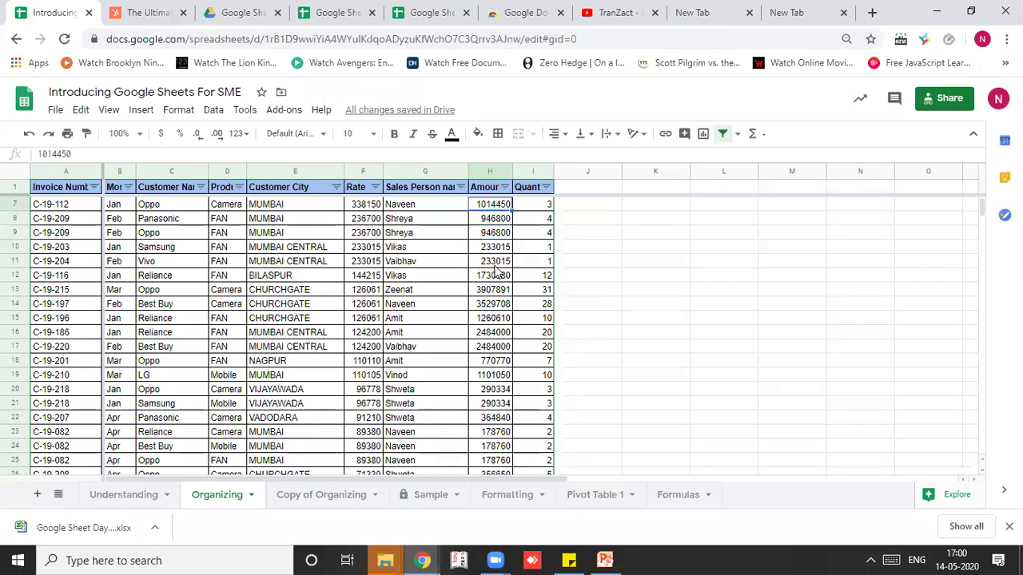
{"action": "type", "text": "20000"}
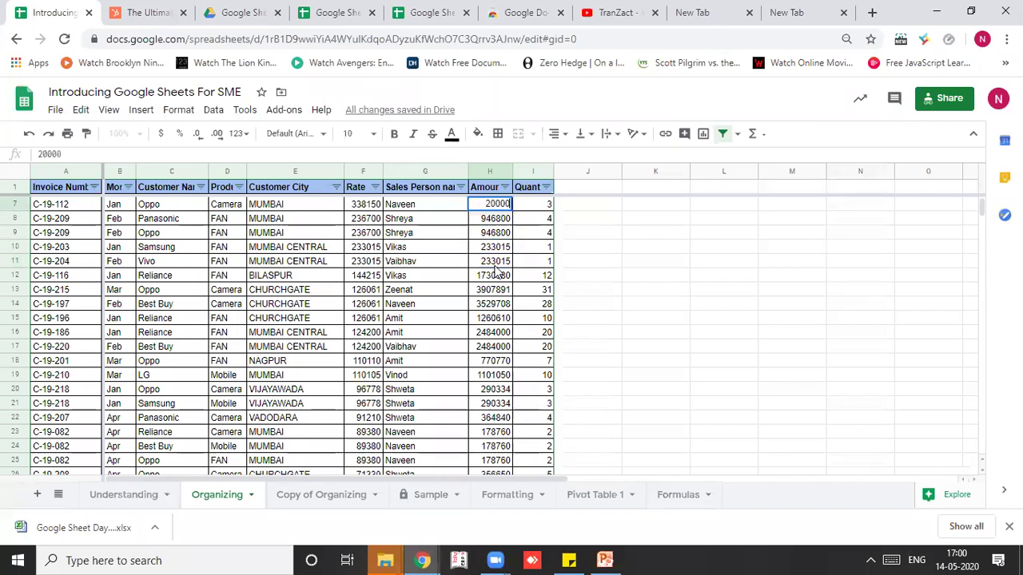
{"action": "key", "text": "Return"}
{"action": "key", "text": "Up"}
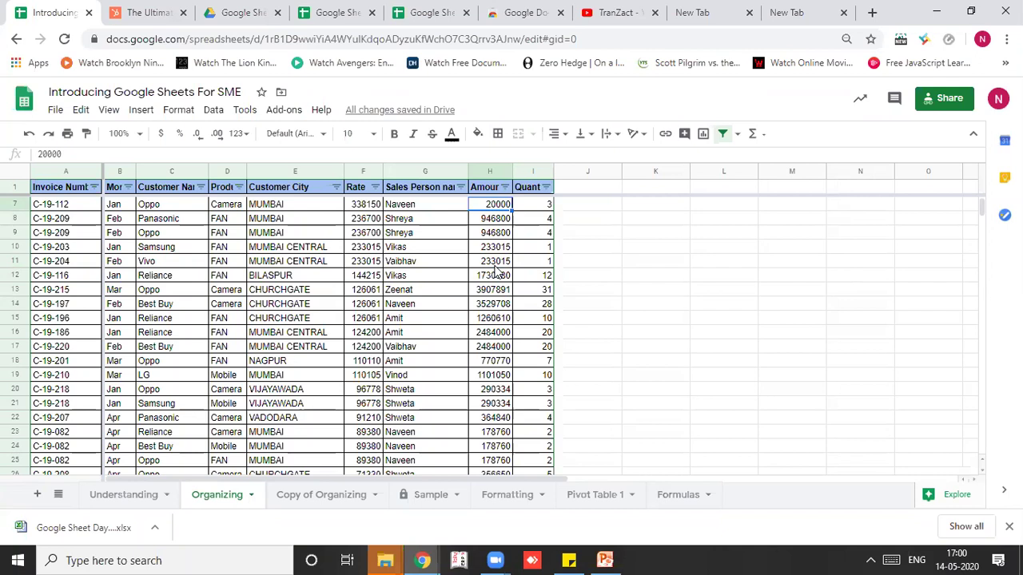
Step: Check when the spreadsheet's last edit was saved and look at its comment history
{"action": "mouse_move", "coordinate": [444, 114]}
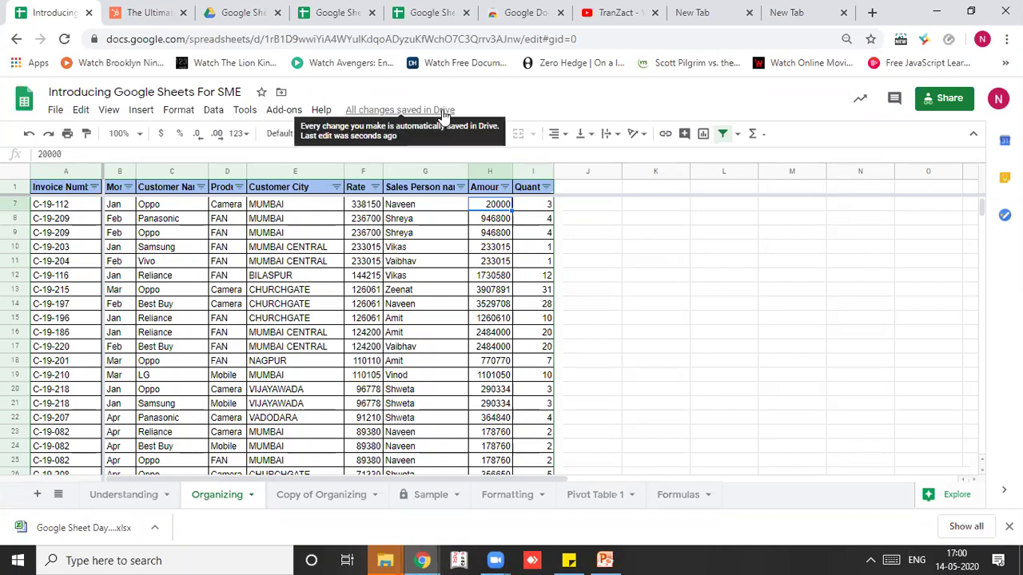
{"action": "left_click", "coordinate": [895, 108]}
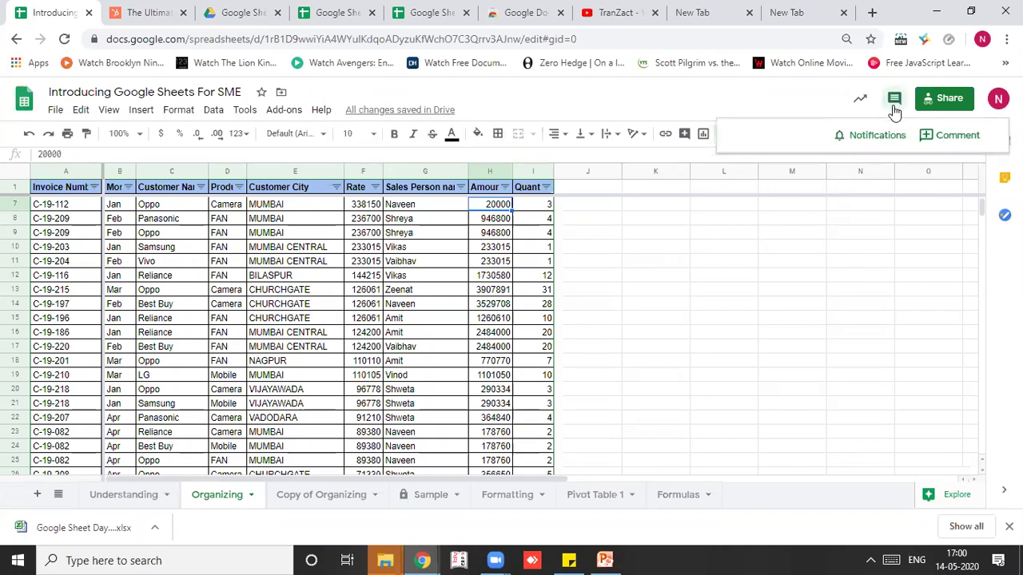
{"action": "left_click", "coordinate": [493, 208]}
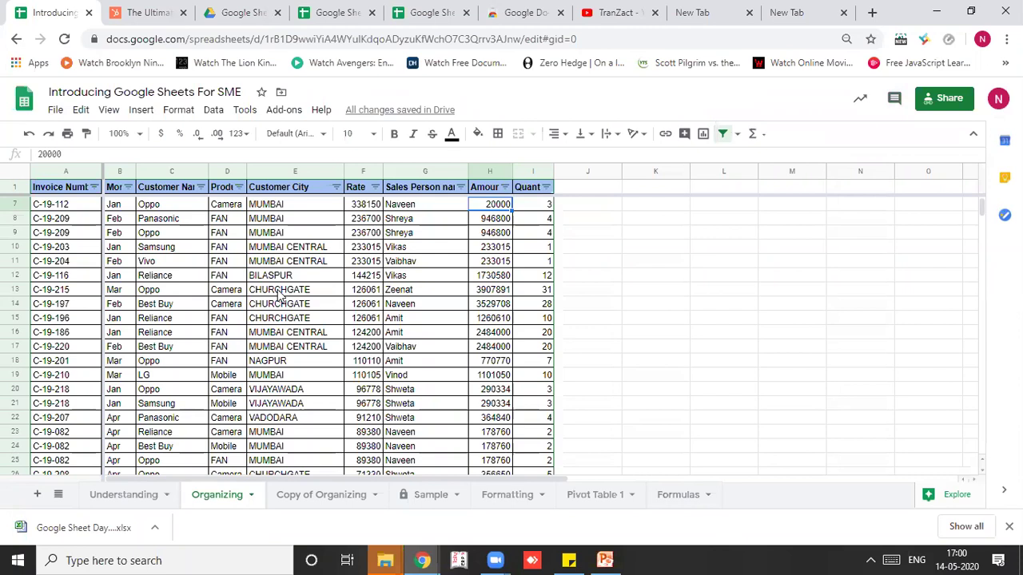
{"action": "left_click", "coordinate": [284, 112]}
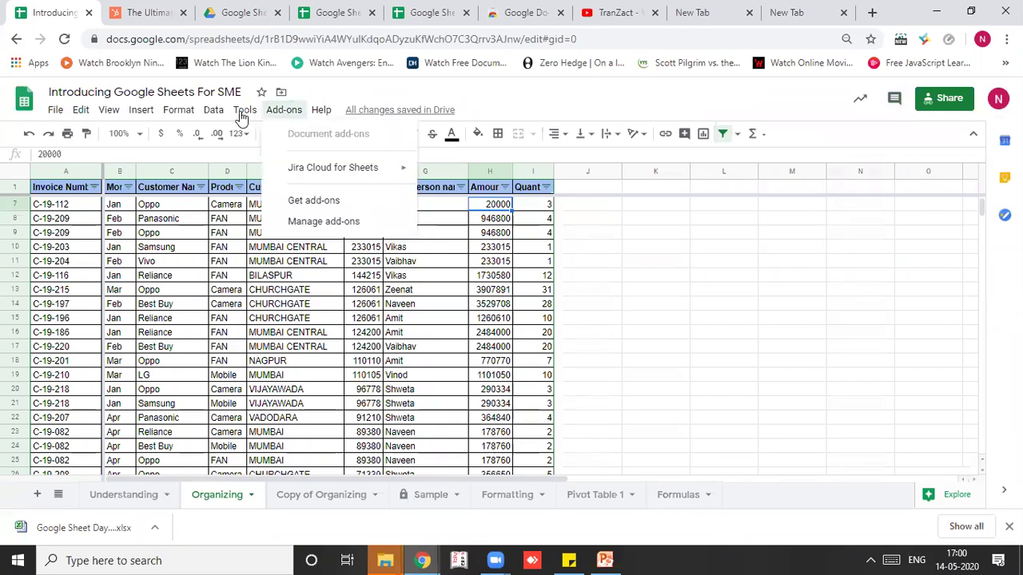
{"action": "mouse_move", "coordinate": [242, 116]}
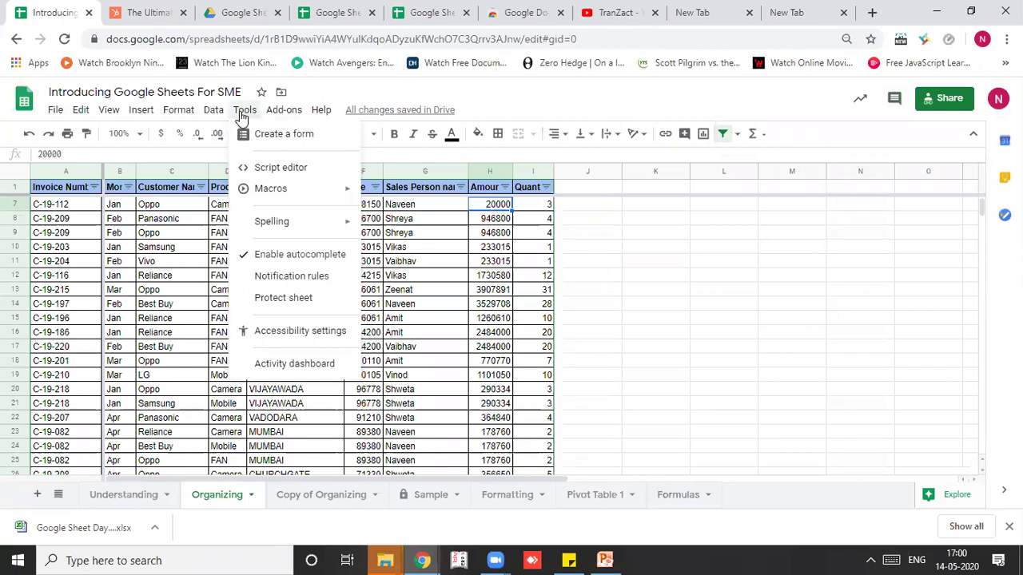
{"action": "left_click", "coordinate": [286, 330]}
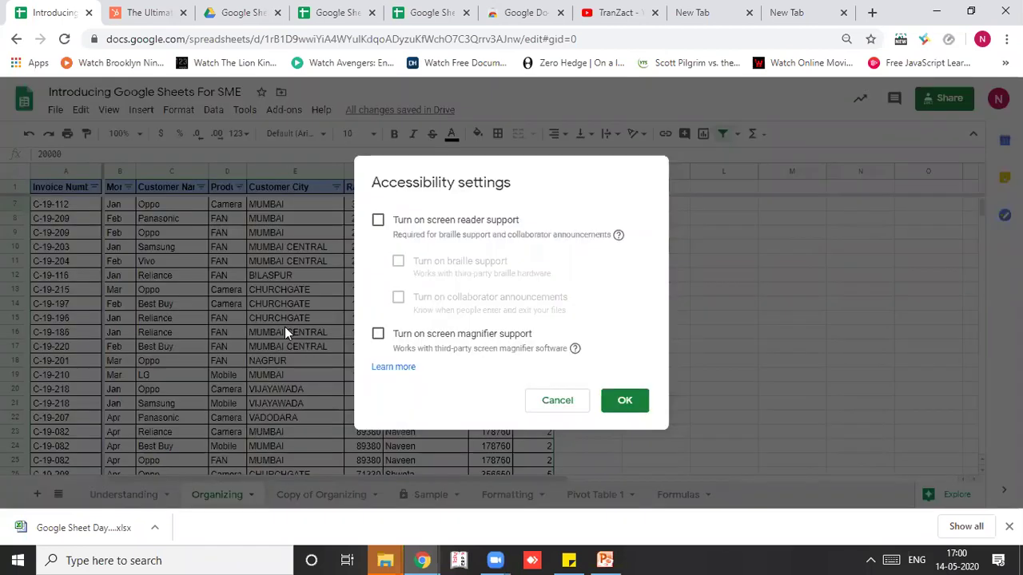
{"action": "left_click", "coordinate": [557, 400]}
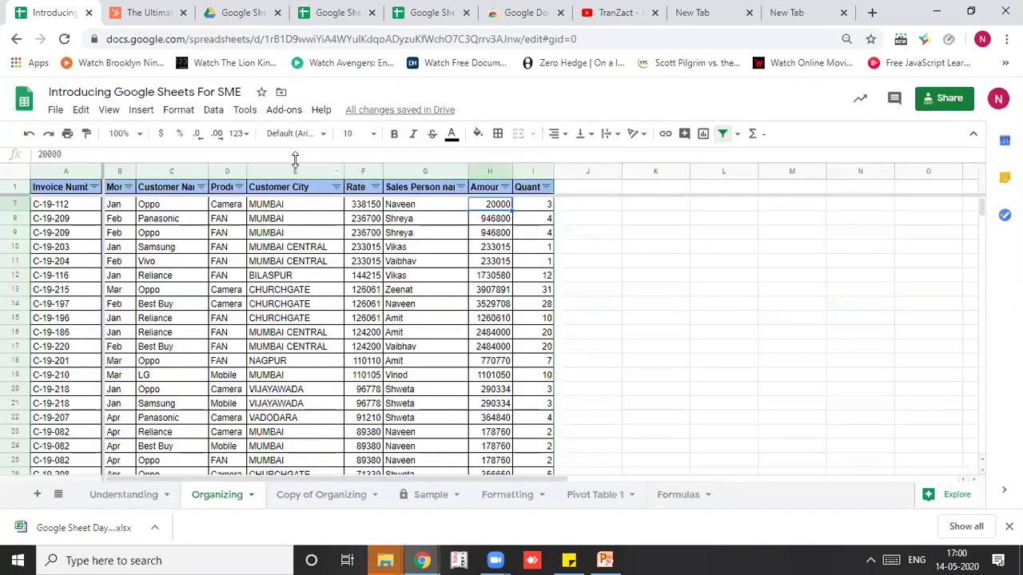
Step: Review the viewer trend, comment trend, sharing history and viewers in the spreadsheet's activity dashboard, and close it
{"action": "left_click", "coordinate": [246, 111]}
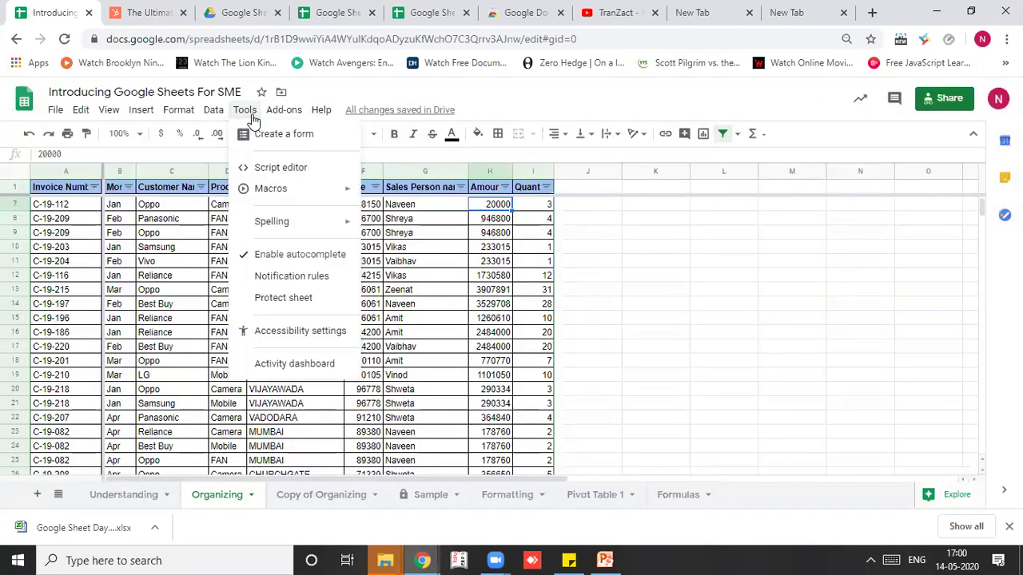
{"action": "left_click", "coordinate": [296, 364]}
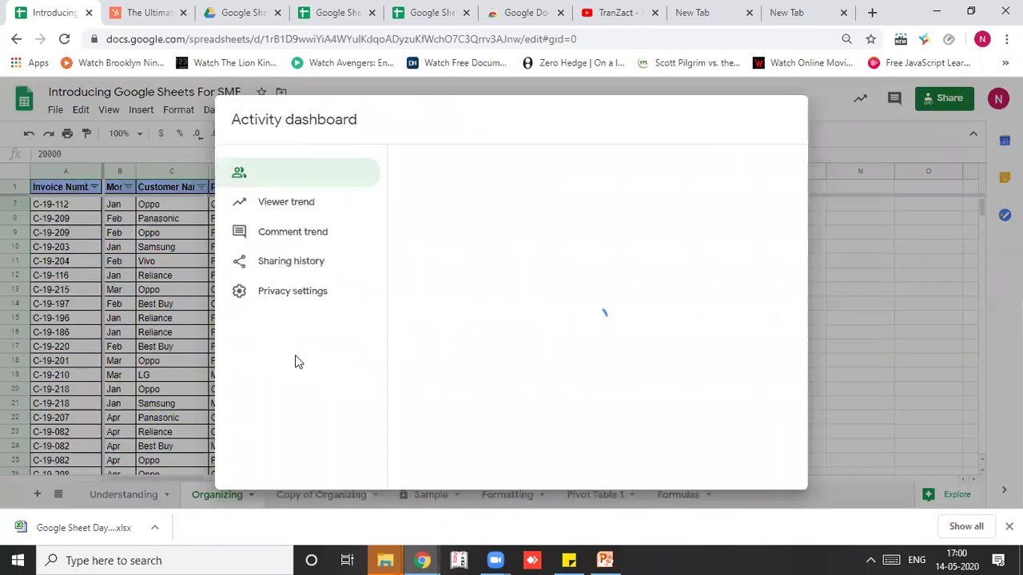
{"action": "left_click", "coordinate": [300, 208]}
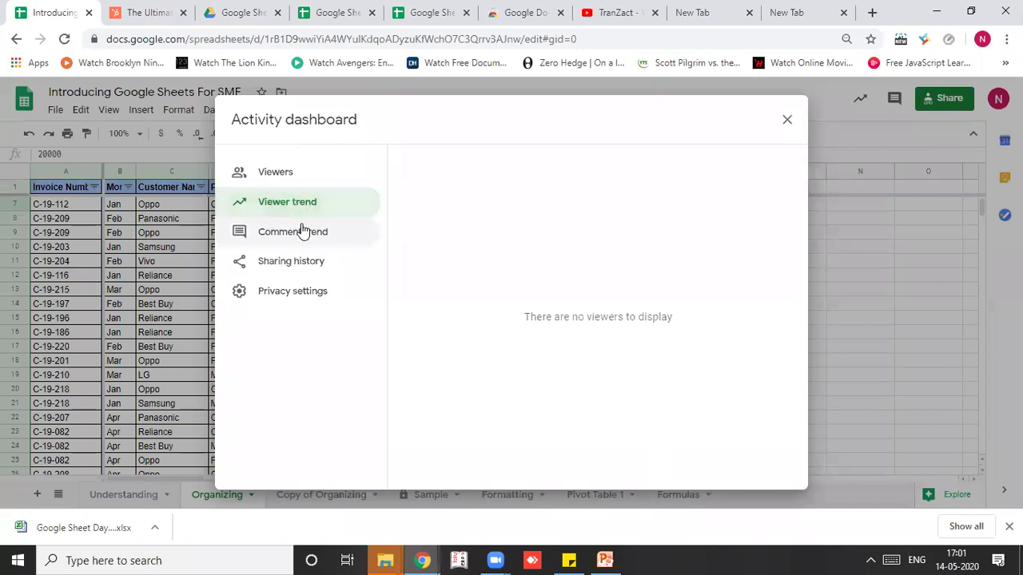
{"action": "left_click", "coordinate": [302, 232]}
{"action": "left_click", "coordinate": [310, 261]}
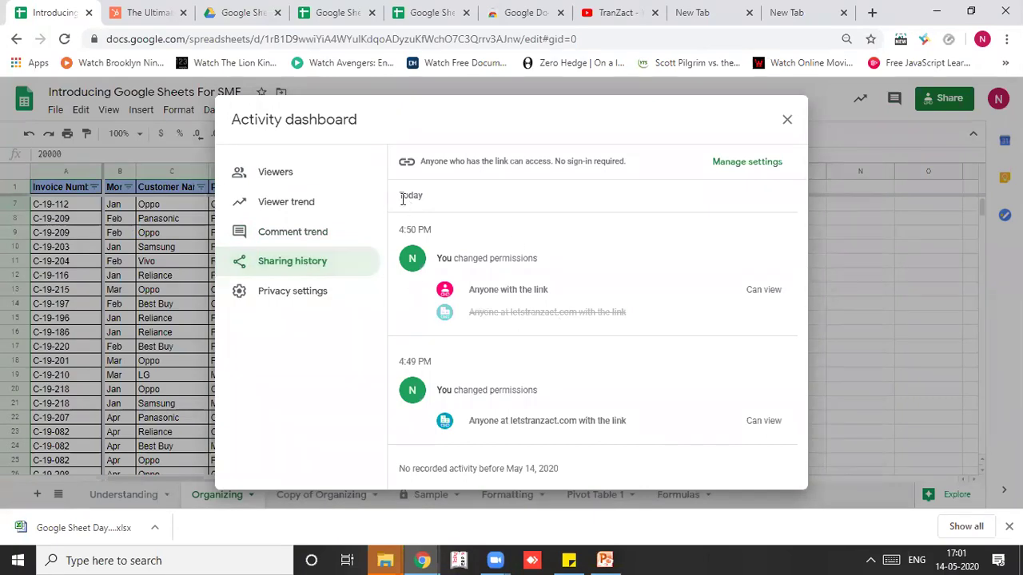
{"action": "left_click", "coordinate": [297, 186]}
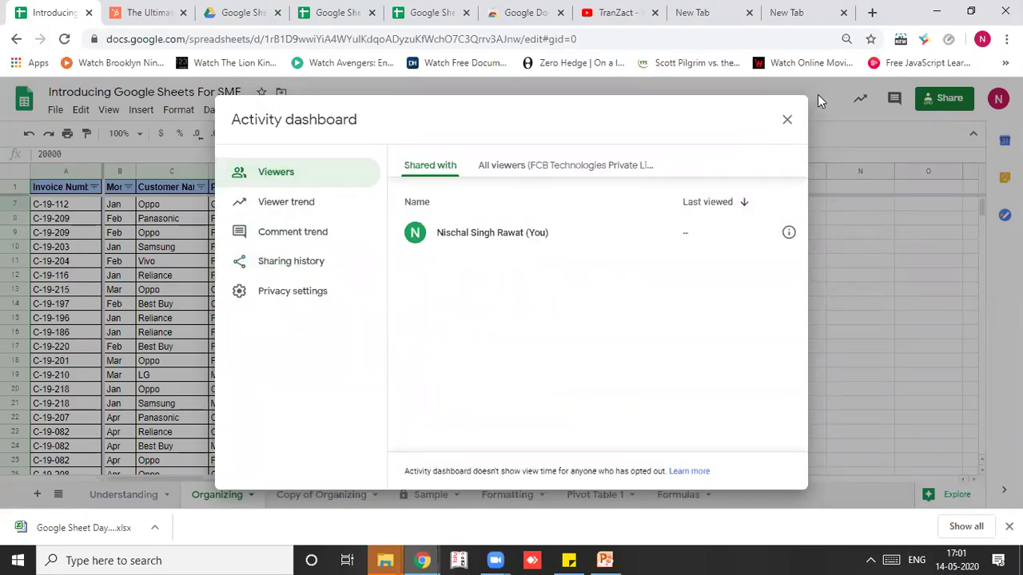
{"action": "left_click", "coordinate": [789, 119]}
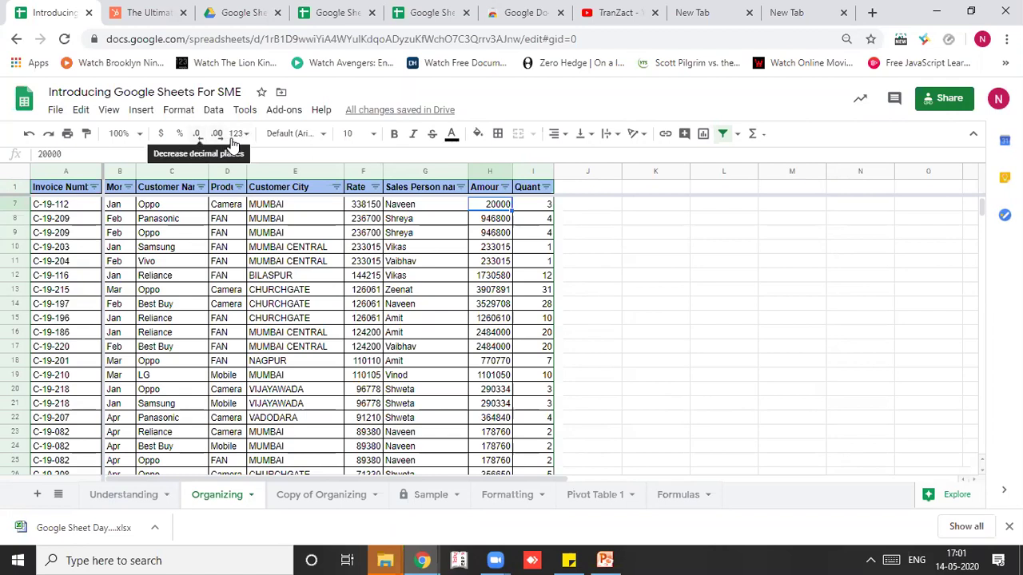
Step: Look through the available number formats and the full list of custom number formats without applying one
{"action": "left_click", "coordinate": [169, 115]}
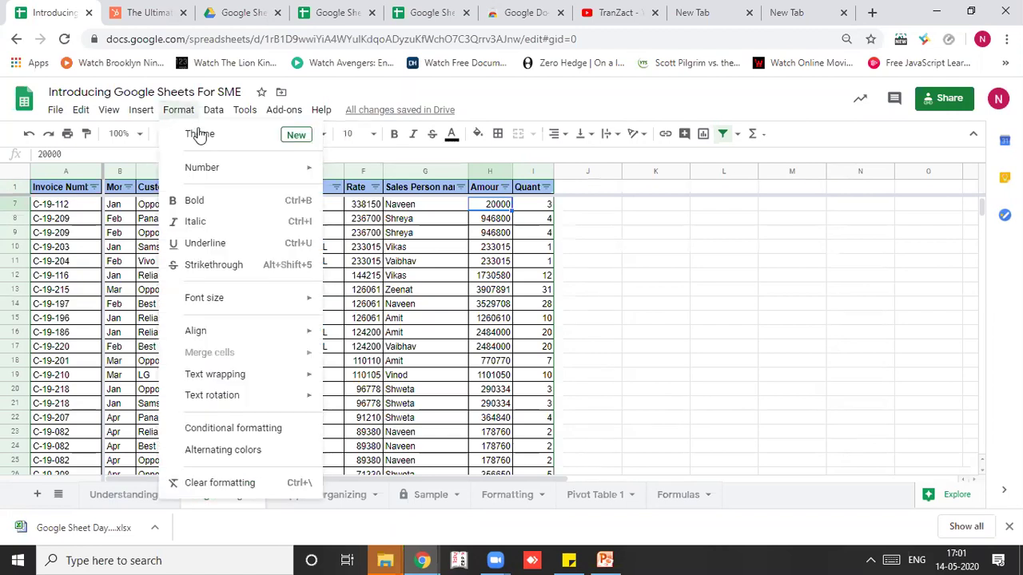
{"action": "mouse_move", "coordinate": [232, 296]}
{"action": "mouse_move", "coordinate": [269, 171]}
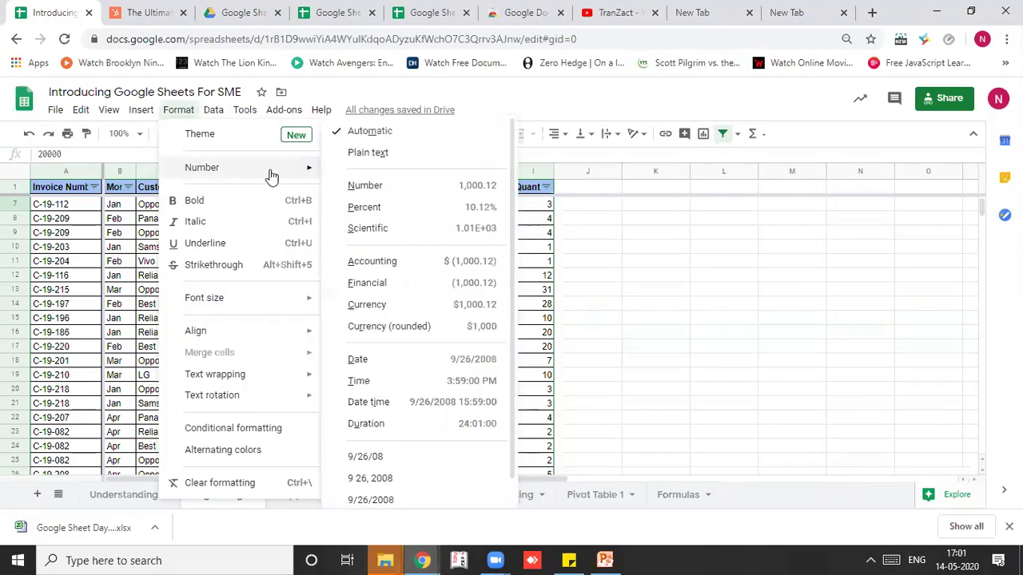
{"action": "scroll", "coordinate": [510, 351], "scroll_direction": "down", "scroll_amount": 1}
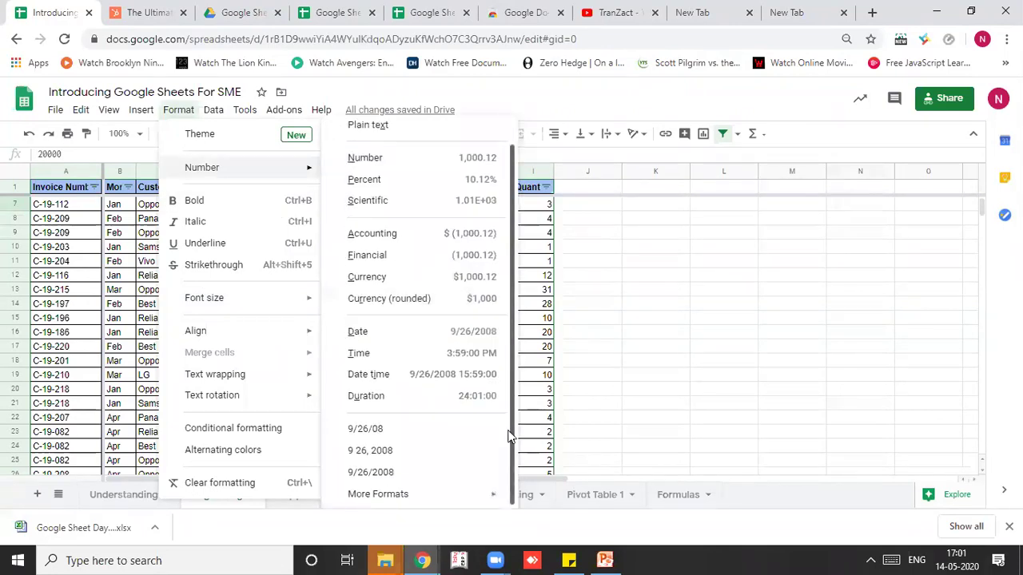
{"action": "mouse_move", "coordinate": [454, 500]}
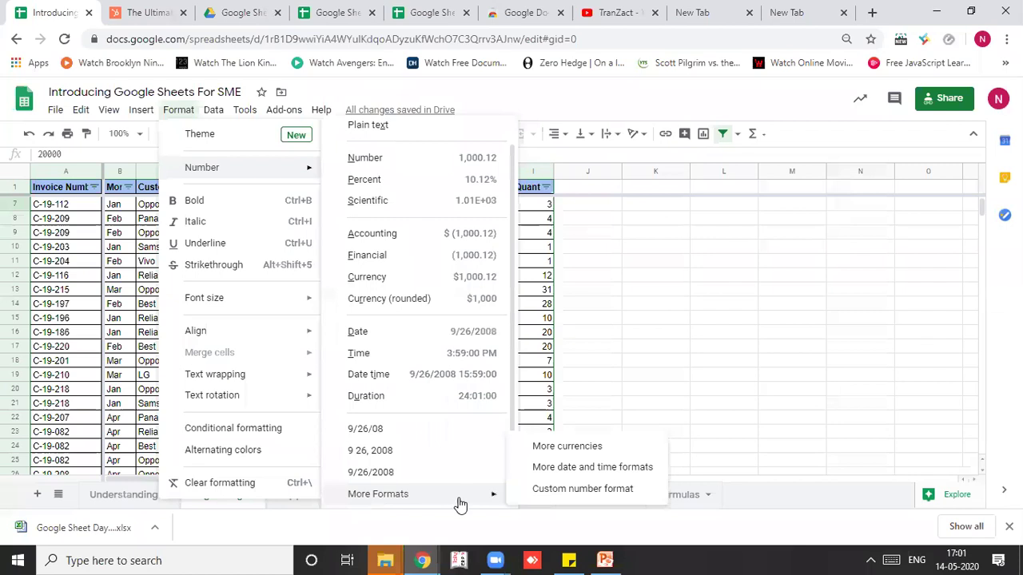
{"action": "left_click", "coordinate": [544, 491]}
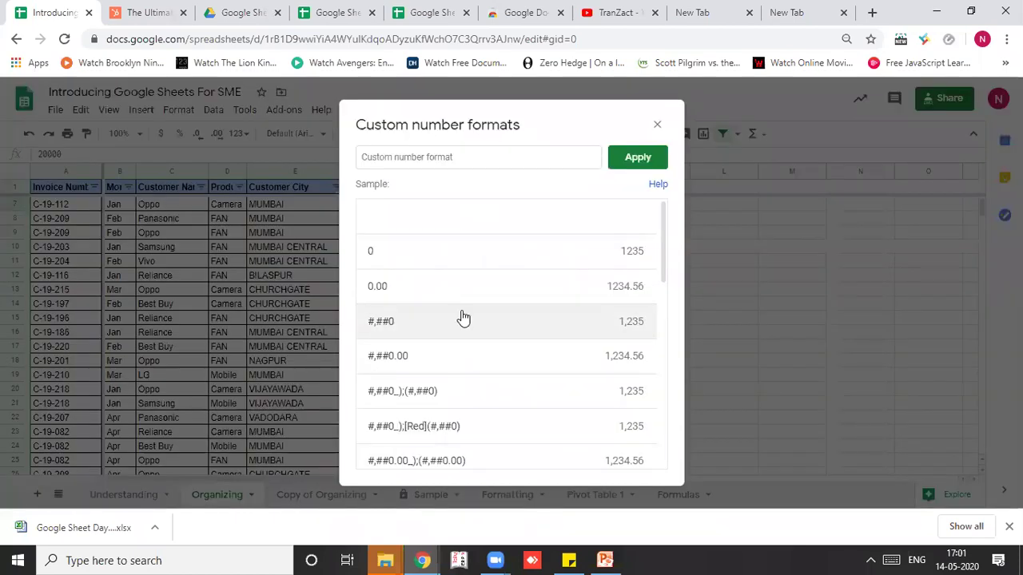
{"action": "left_click", "coordinate": [523, 155]}
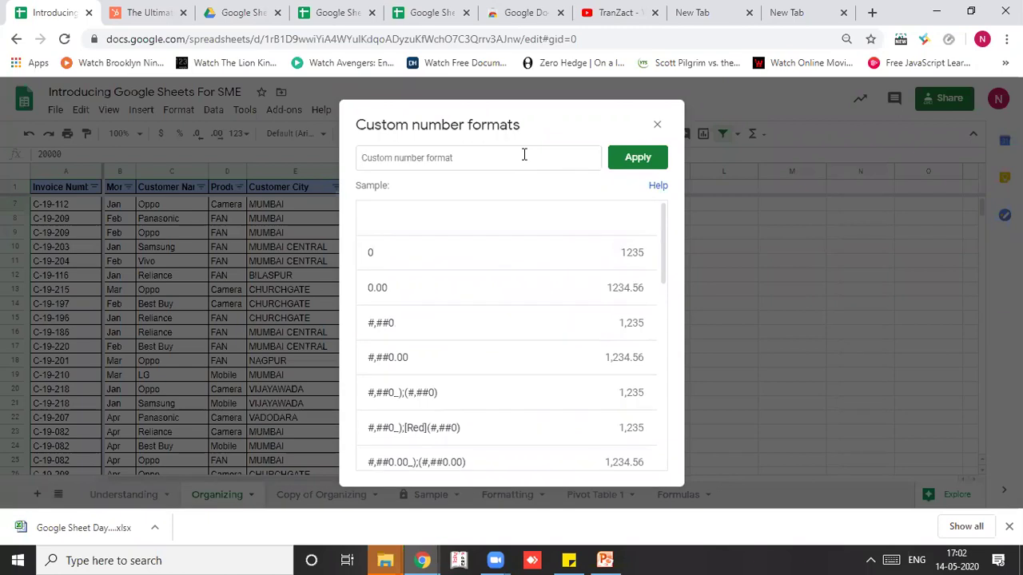
{"action": "left_click_drag", "start_coordinate": [667, 231], "coordinate": [669, 418]}
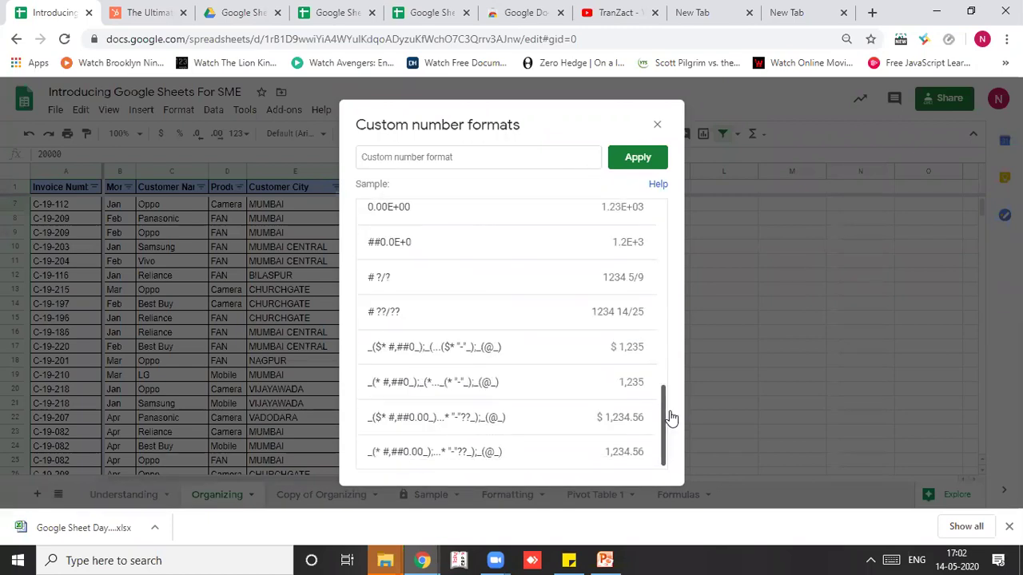
{"action": "left_click", "coordinate": [656, 125]}
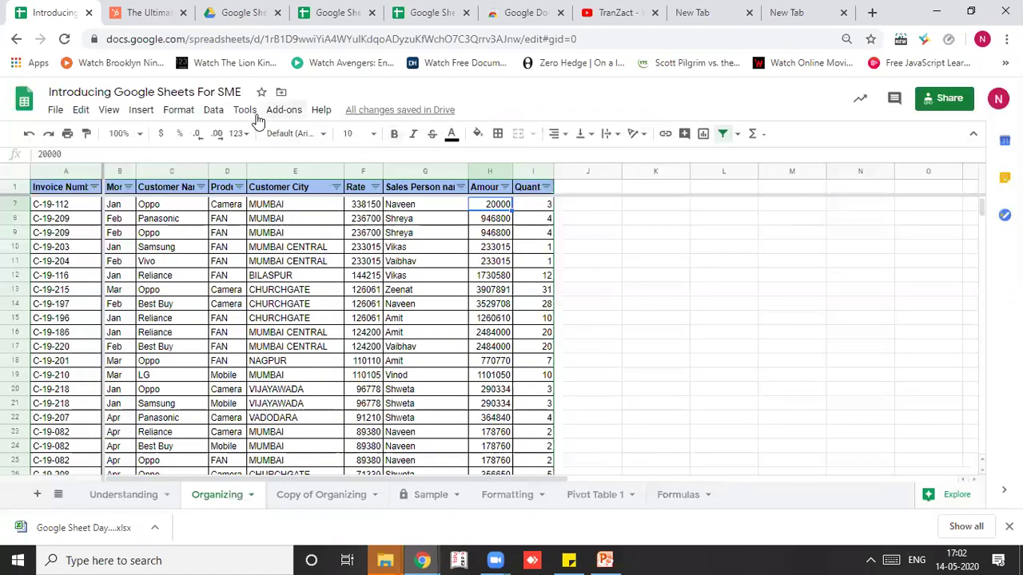
{"action": "left_click", "coordinate": [213, 110]}
{"action": "mouse_move", "coordinate": [184, 114]}
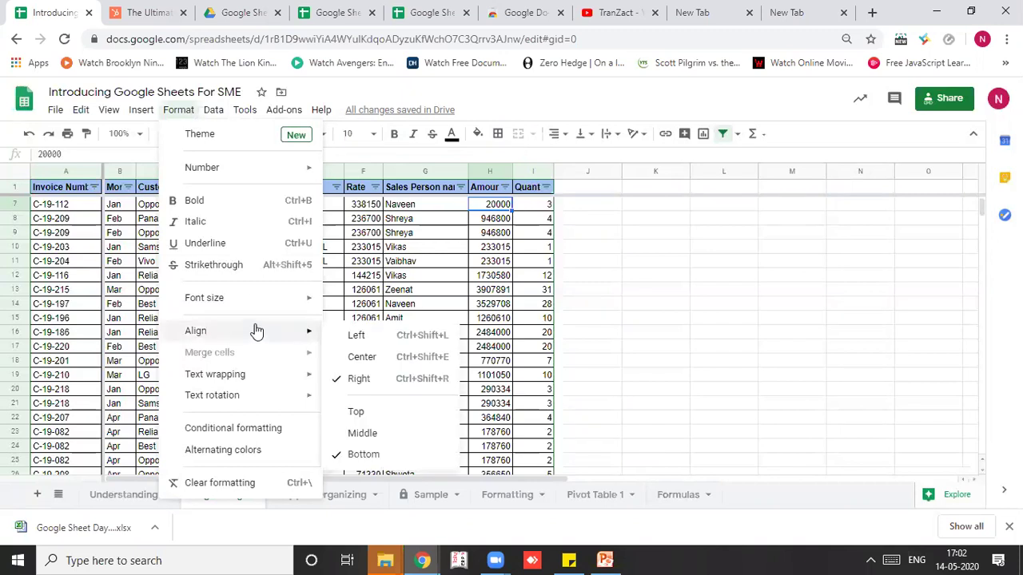
{"action": "left_click", "coordinate": [398, 224]}
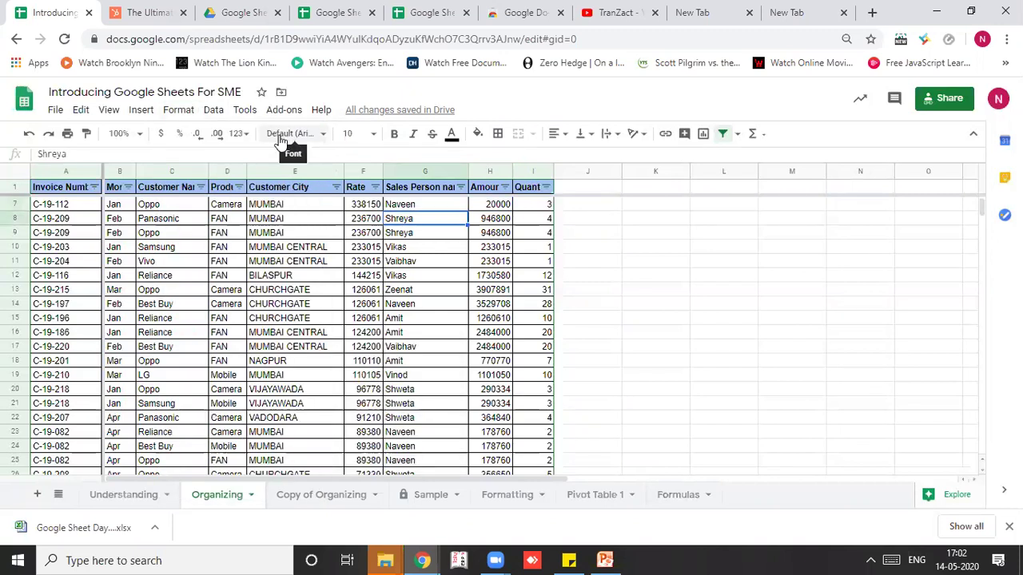
Step: Look through the list of number formats again and close the browser's downloads bar
{"action": "left_click", "coordinate": [240, 136]}
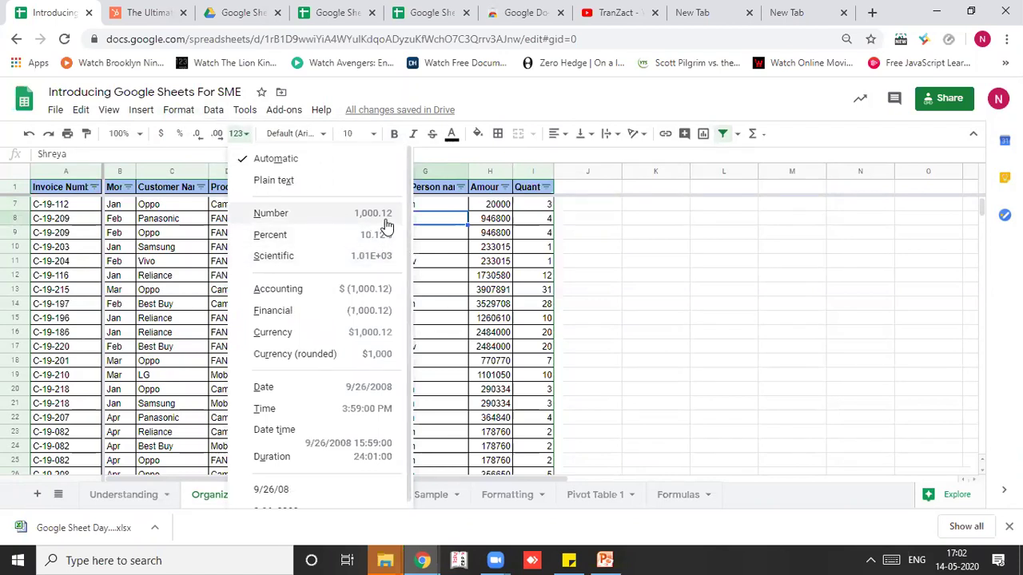
{"action": "scroll", "coordinate": [407, 230], "scroll_direction": "down", "scroll_amount": 1}
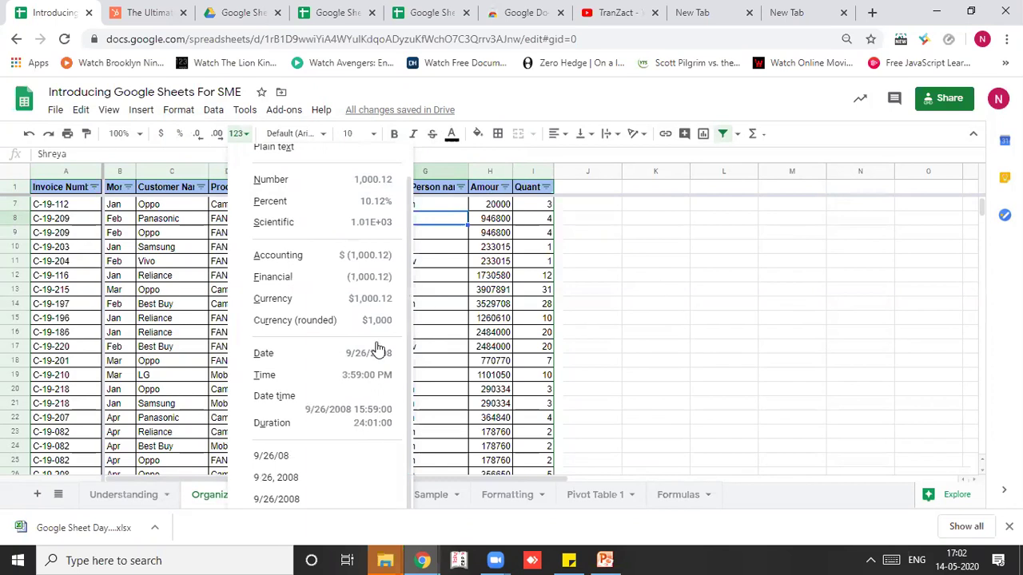
{"action": "left_click", "coordinate": [1008, 526]}
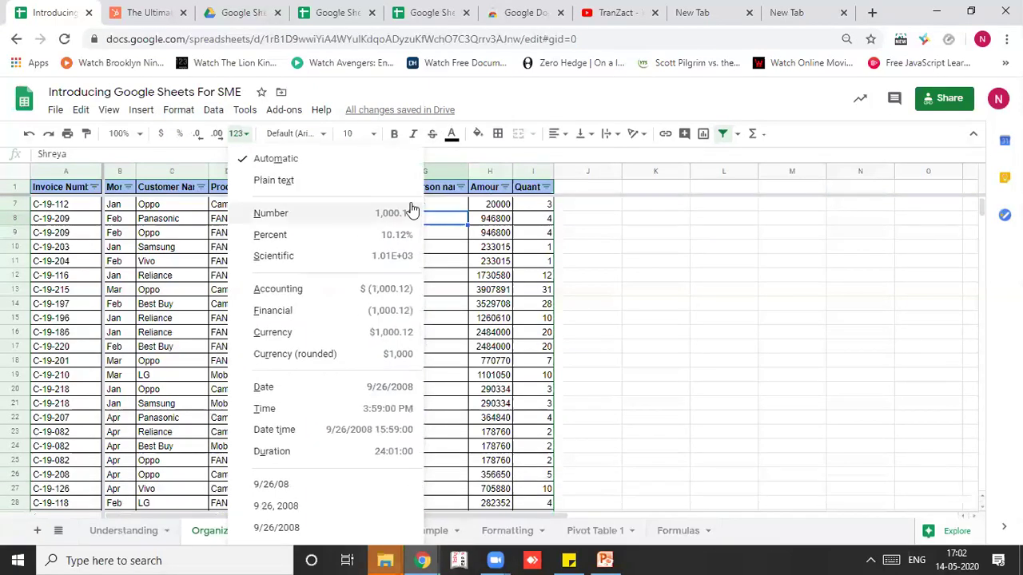
{"action": "left_click", "coordinate": [241, 133]}
{"action": "left_click", "coordinate": [241, 133]}
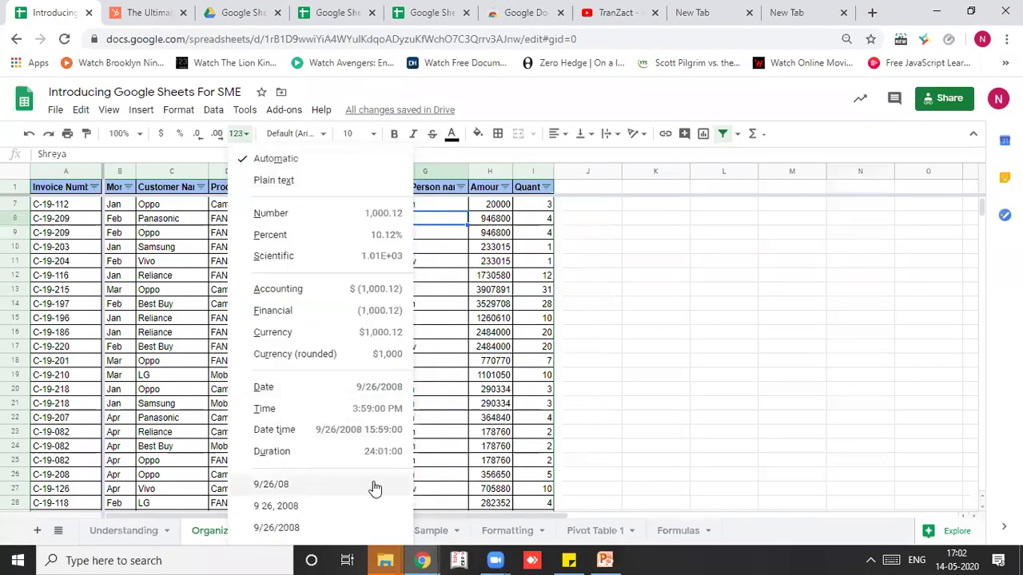
{"action": "left_click", "coordinate": [445, 292]}
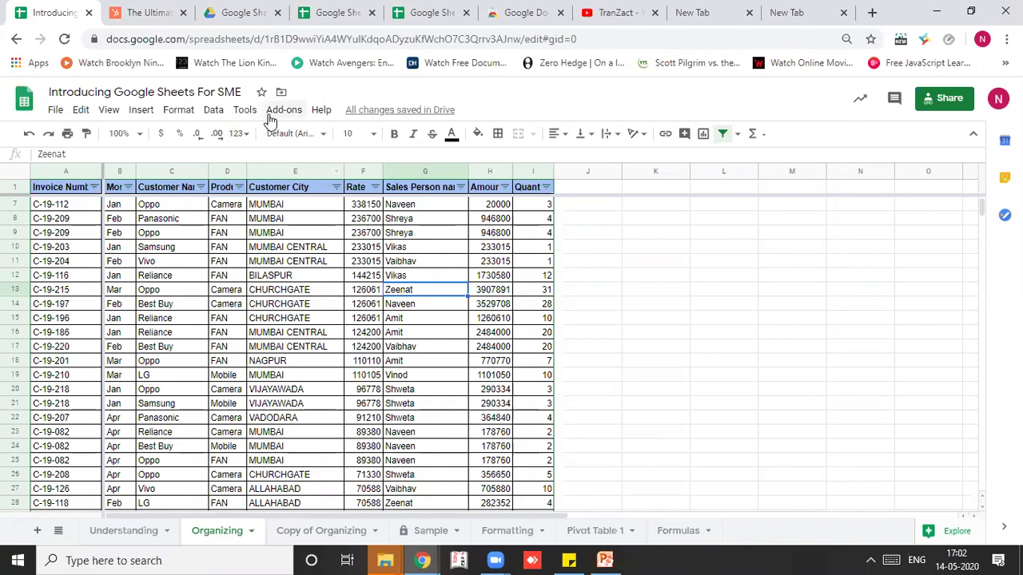
Step: Apply the custom number format #,##0_);(#,##0) to cell G13 in the Sales Person column
{"action": "left_click", "coordinate": [214, 109]}
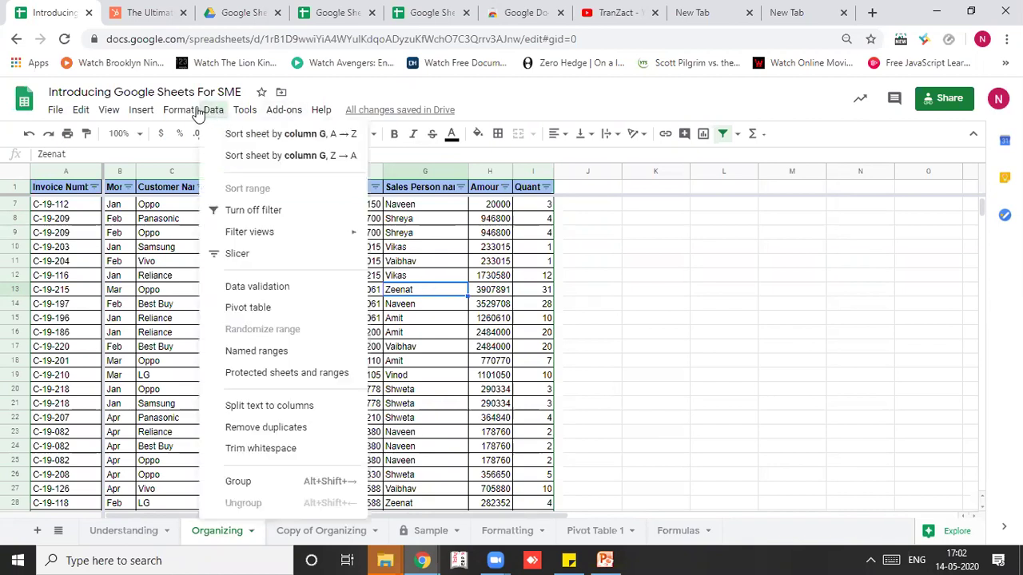
{"action": "mouse_move", "coordinate": [189, 111]}
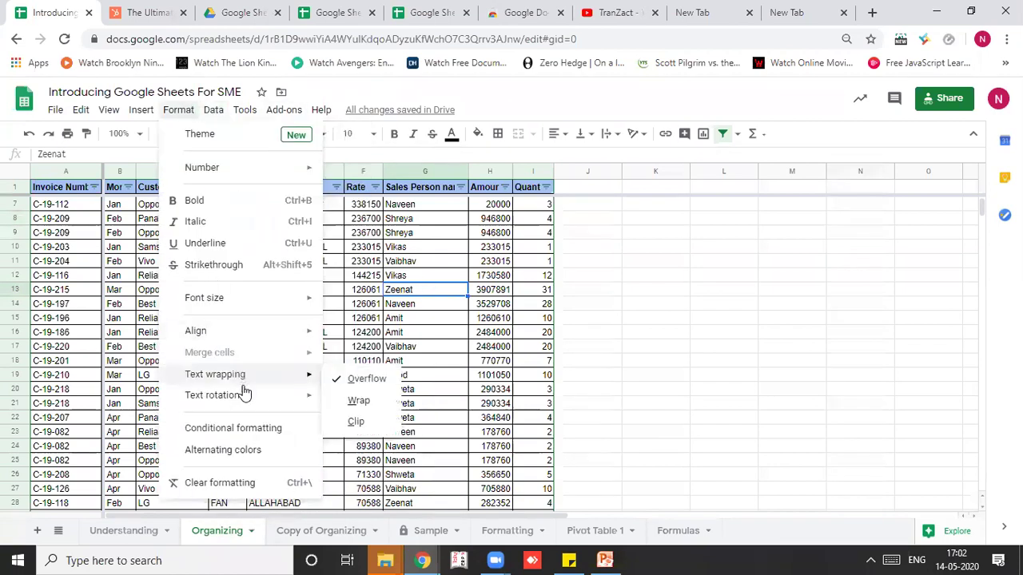
{"action": "mouse_move", "coordinate": [256, 399]}
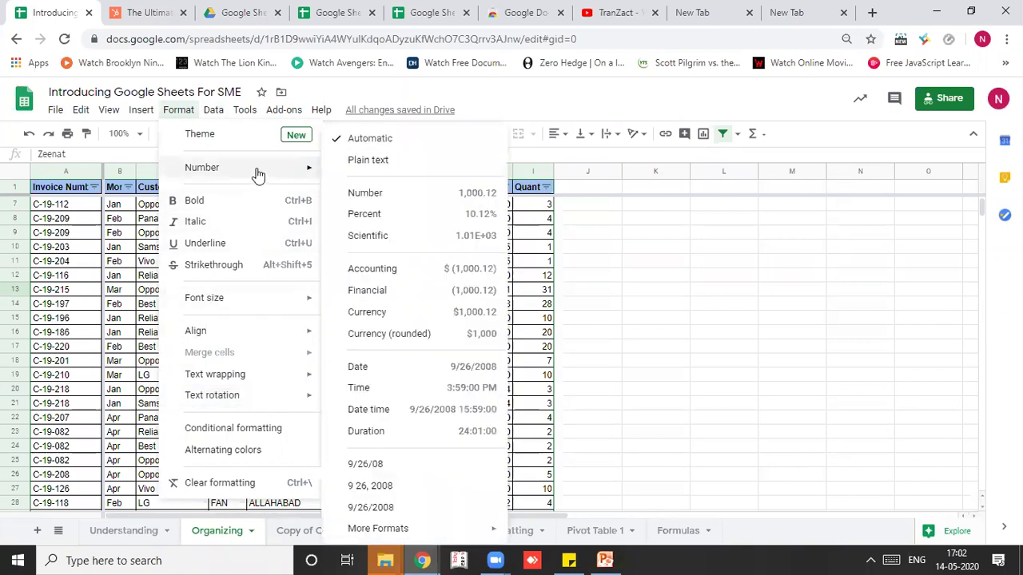
{"action": "mouse_move", "coordinate": [434, 529]}
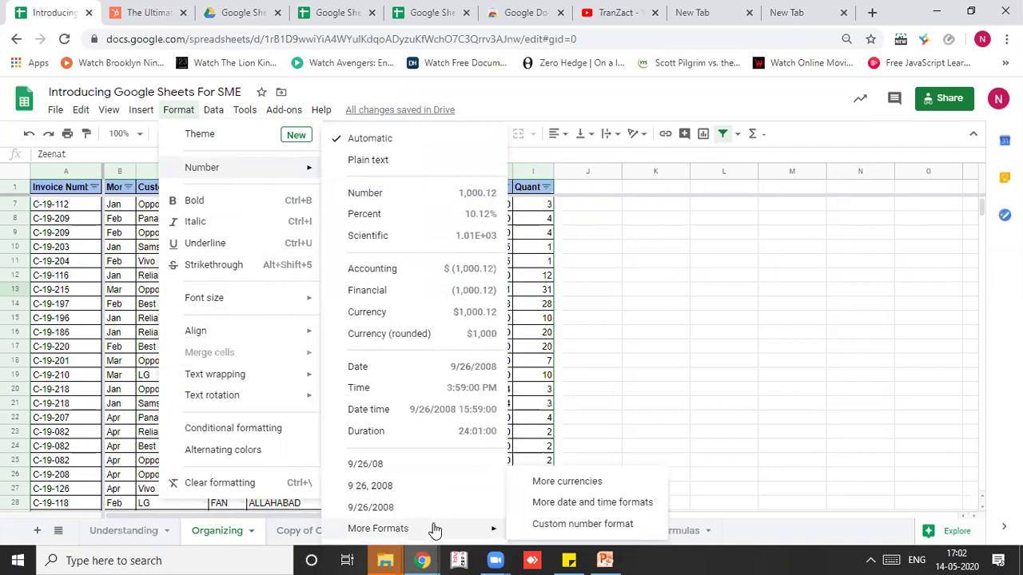
{"action": "left_click", "coordinate": [550, 523]}
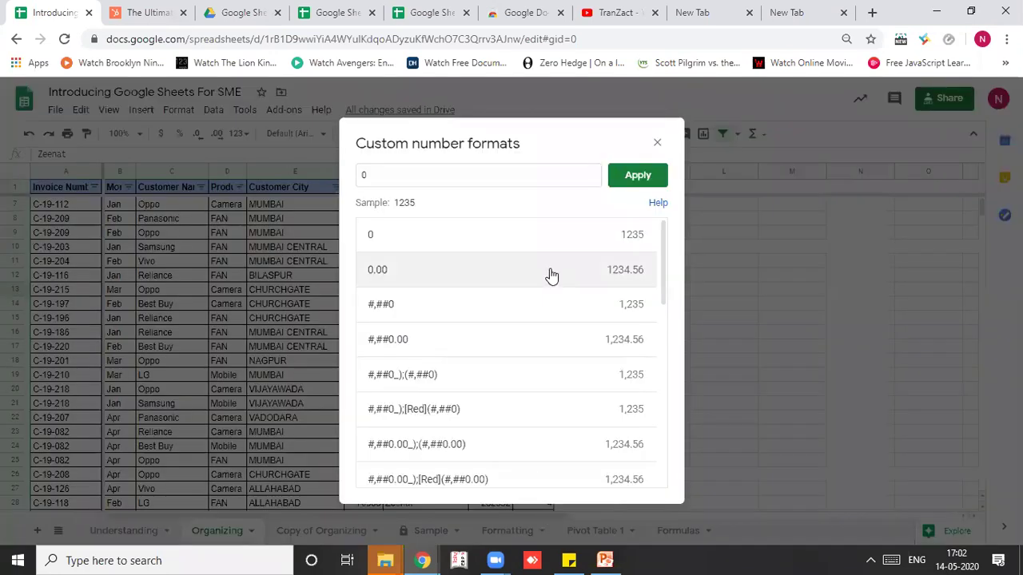
{"action": "left_click", "coordinate": [486, 174]}
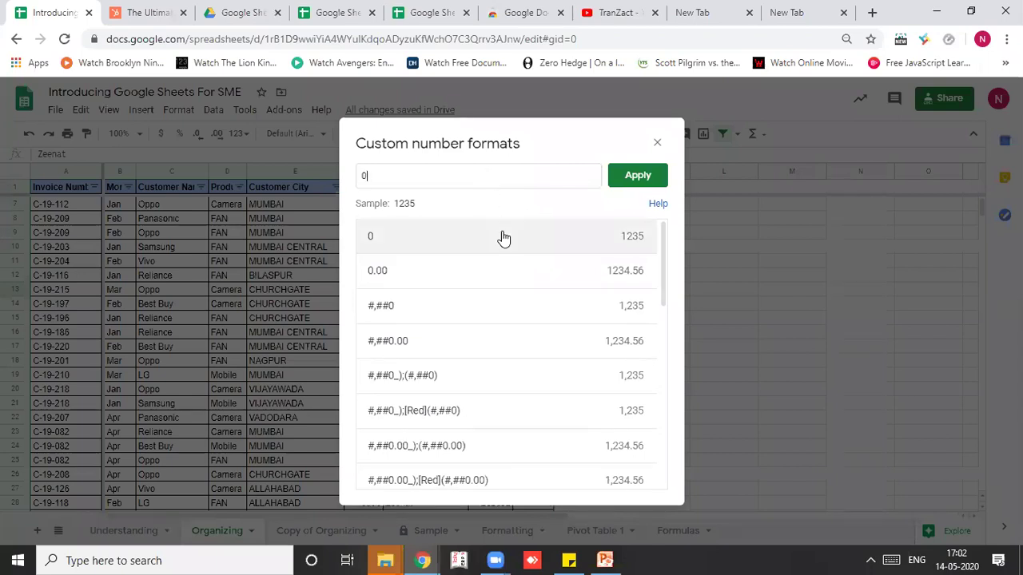
{"action": "scroll", "coordinate": [664, 288], "scroll_direction": "down", "scroll_amount": 1}
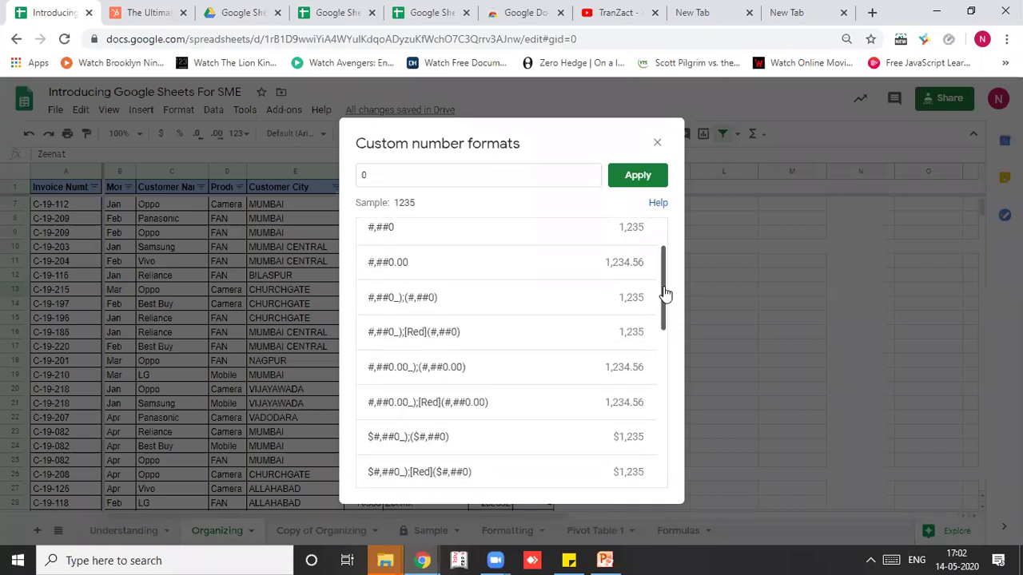
{"action": "scroll", "coordinate": [664, 294], "scroll_direction": "down", "scroll_amount": 3}
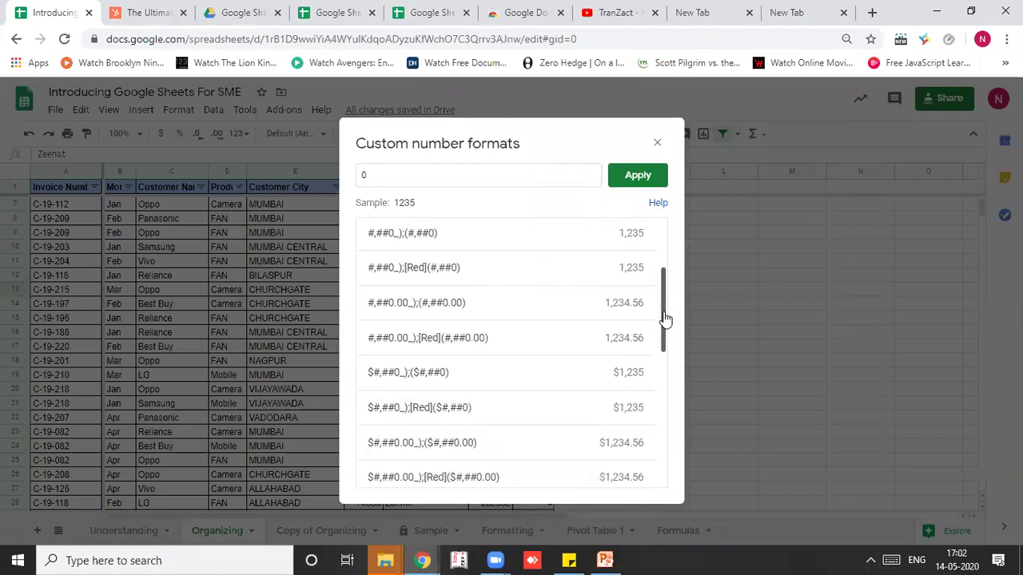
{"action": "left_click_drag", "start_coordinate": [667, 350], "coordinate": [651, 304]}
{"action": "scroll", "coordinate": [651, 299], "scroll_direction": "up", "scroll_amount": 2}
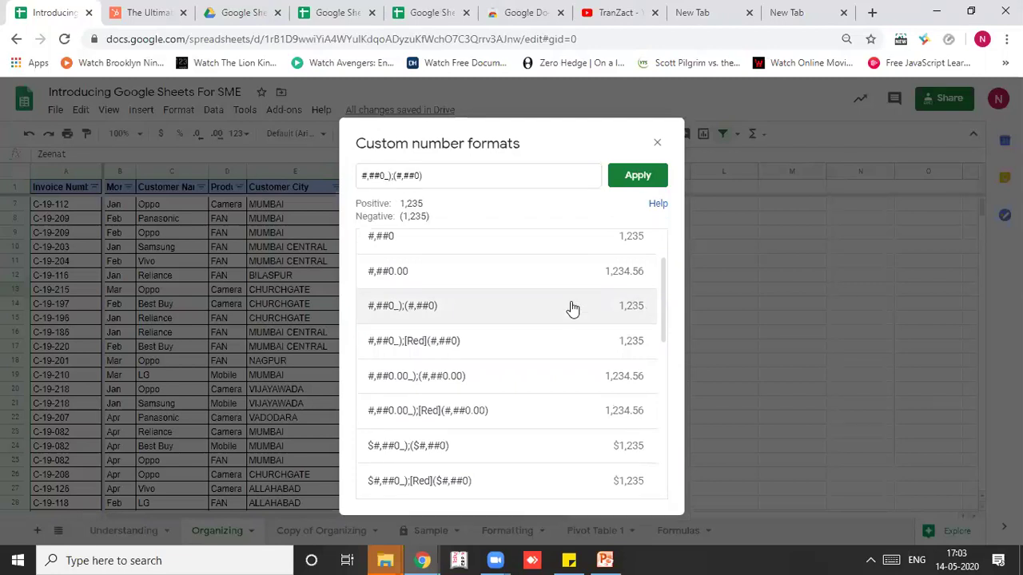
{"action": "left_click", "coordinate": [619, 176]}
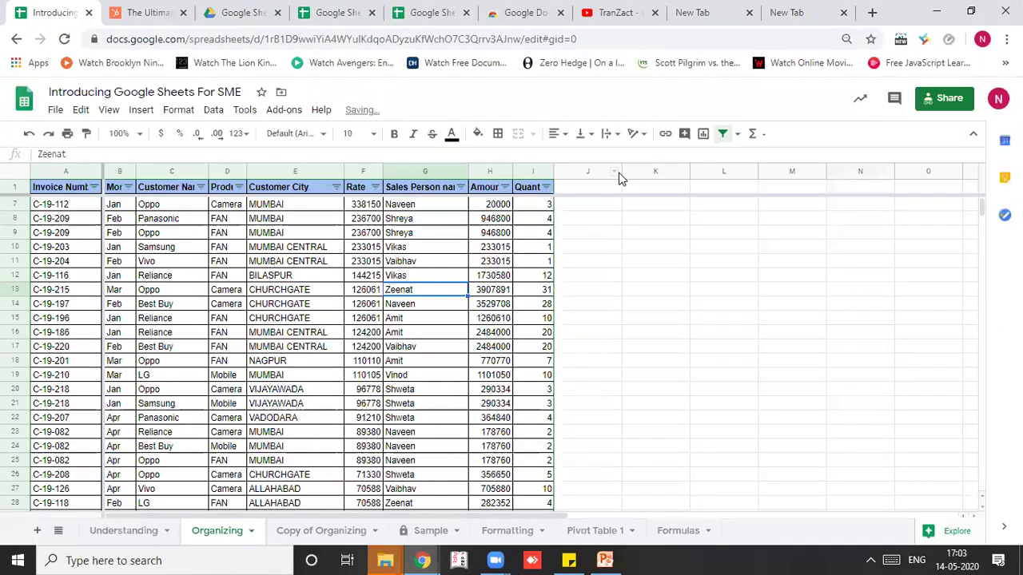
Step: Apply the Number format to the Rate of invoice C-19-215 in cell F13
{"action": "left_click", "coordinate": [365, 295]}
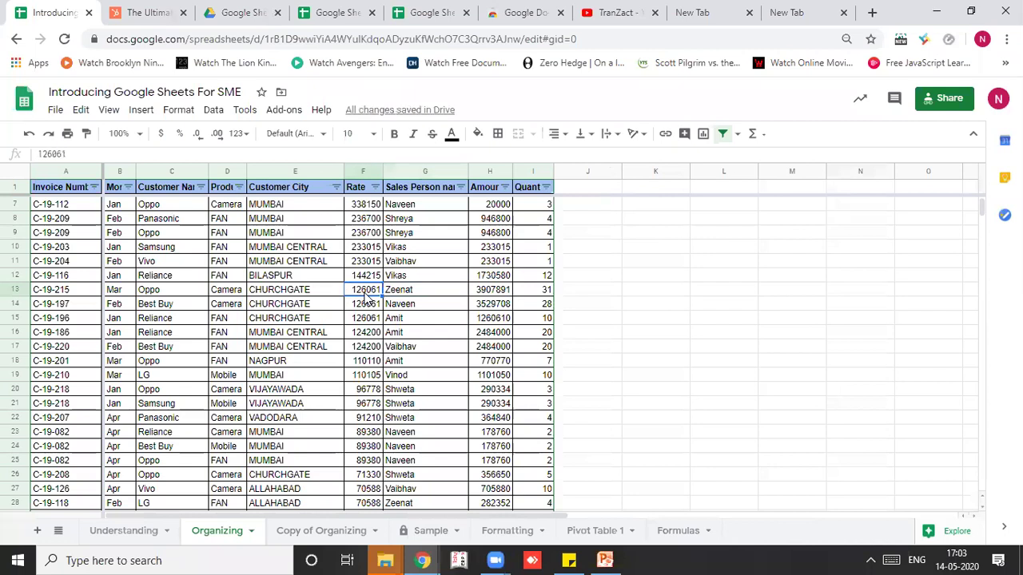
{"action": "left_click", "coordinate": [238, 133]}
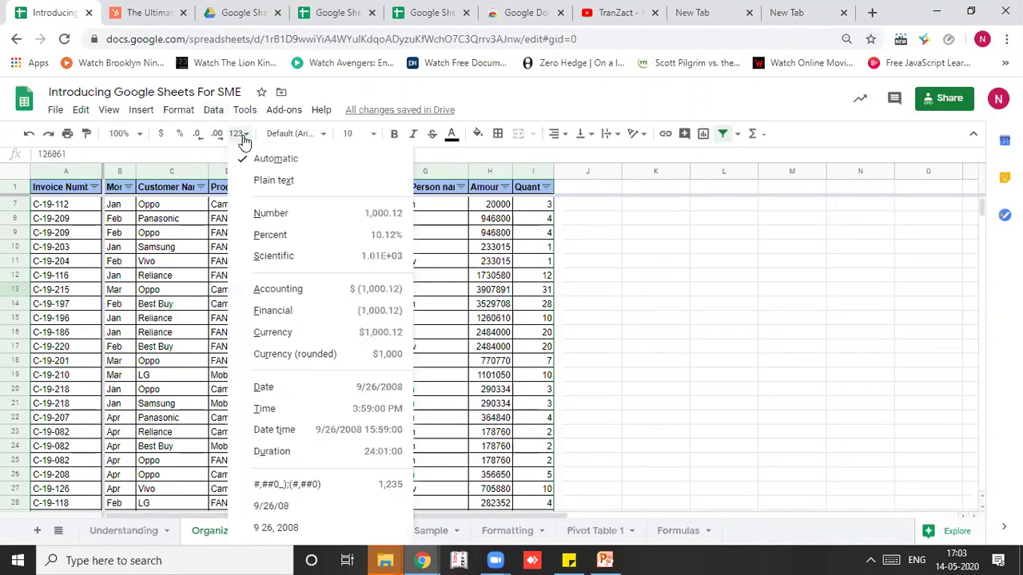
{"action": "left_click", "coordinate": [271, 216]}
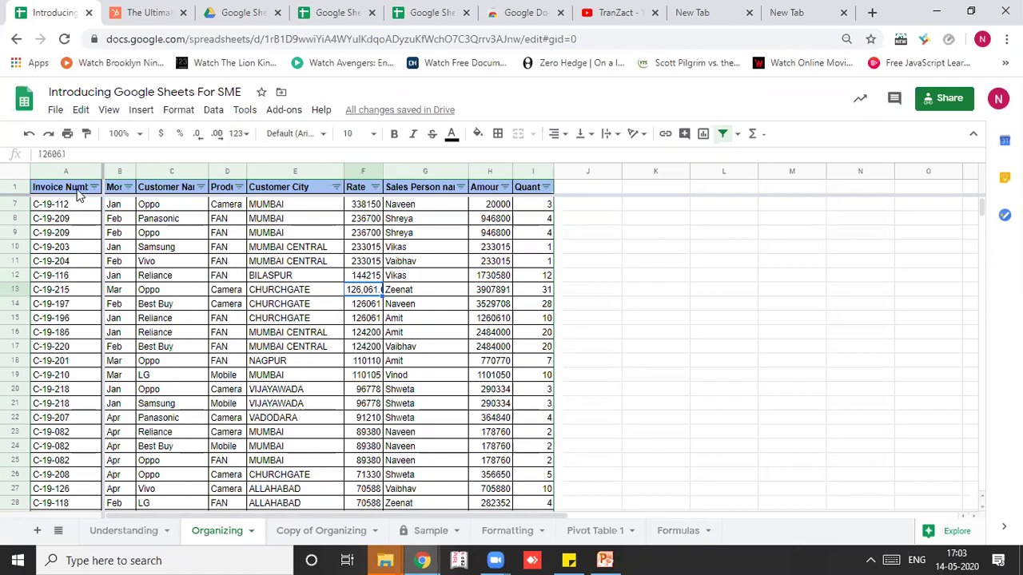
Step: Change the Rate in cell F13 to 126061000 and fit the Rate column's width to its contents
{"action": "left_click", "coordinate": [139, 154]}
{"action": "type", "text": "000"}
{"action": "key", "text": "Return"}
{"action": "double_click", "coordinate": [383, 171]}
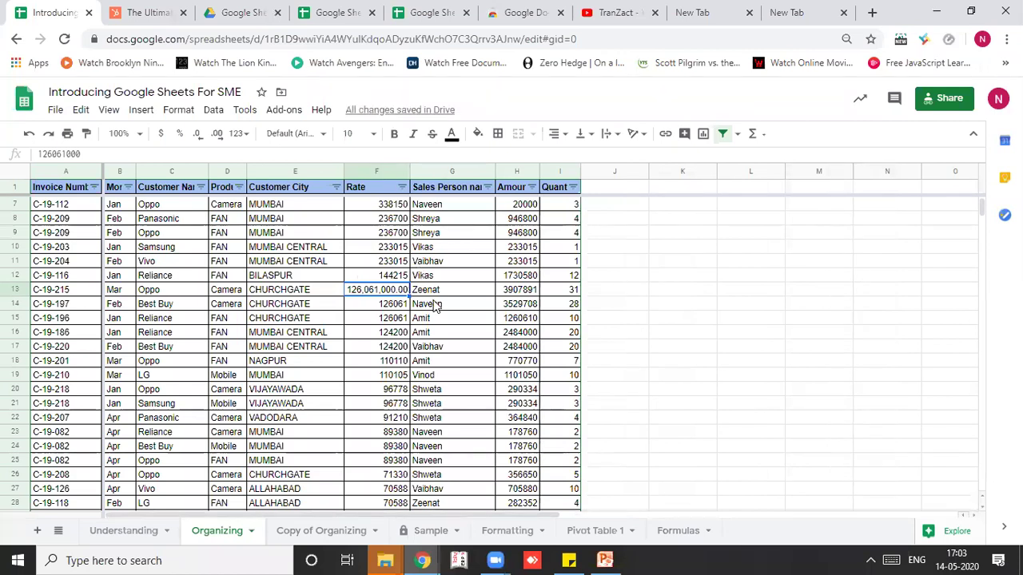
Step: Adjust the decimal places of the Rate in cell F13 until none are displayed
{"action": "left_click", "coordinate": [216, 136]}
{"action": "left_click", "coordinate": [198, 135]}
{"action": "left_click", "coordinate": [199, 135]}
{"action": "left_click", "coordinate": [199, 135]}
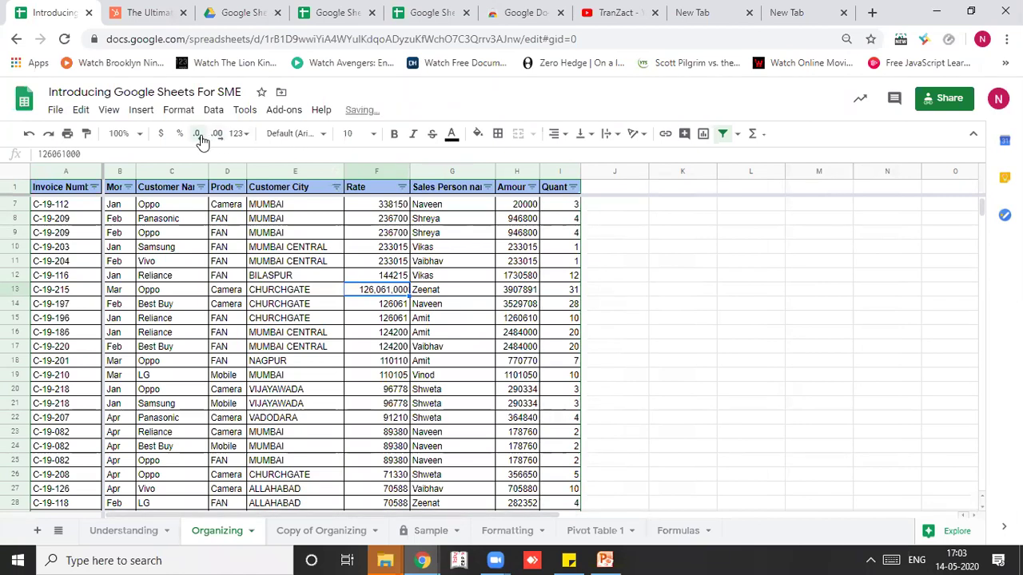
{"action": "left_click", "coordinate": [417, 321]}
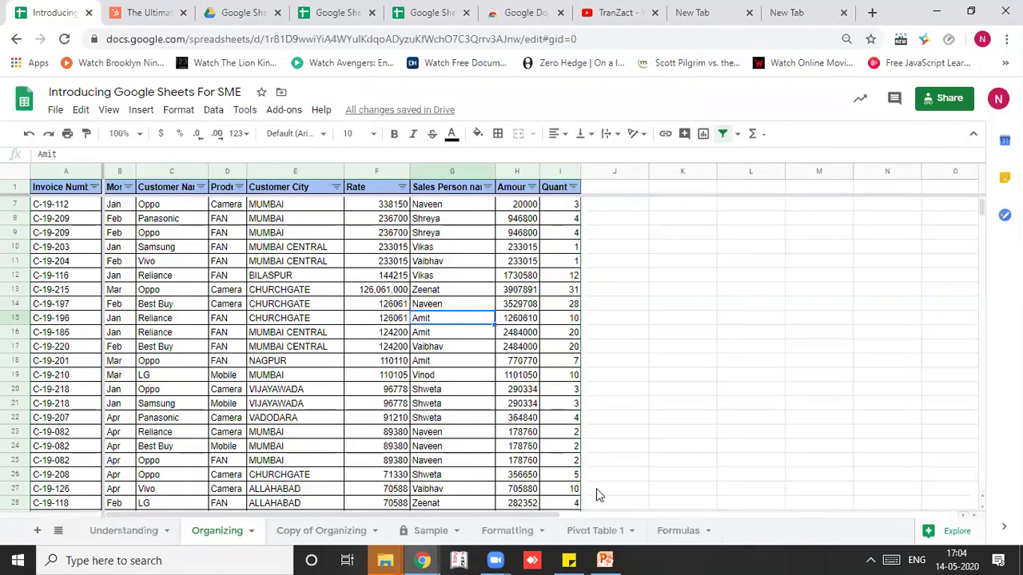
Step: Switch to PowerPoint, select the text "Working Offline with Google Sheets" on slide 5 and open its hyperlink settings
{"action": "mouse_move", "coordinate": [606, 559]}
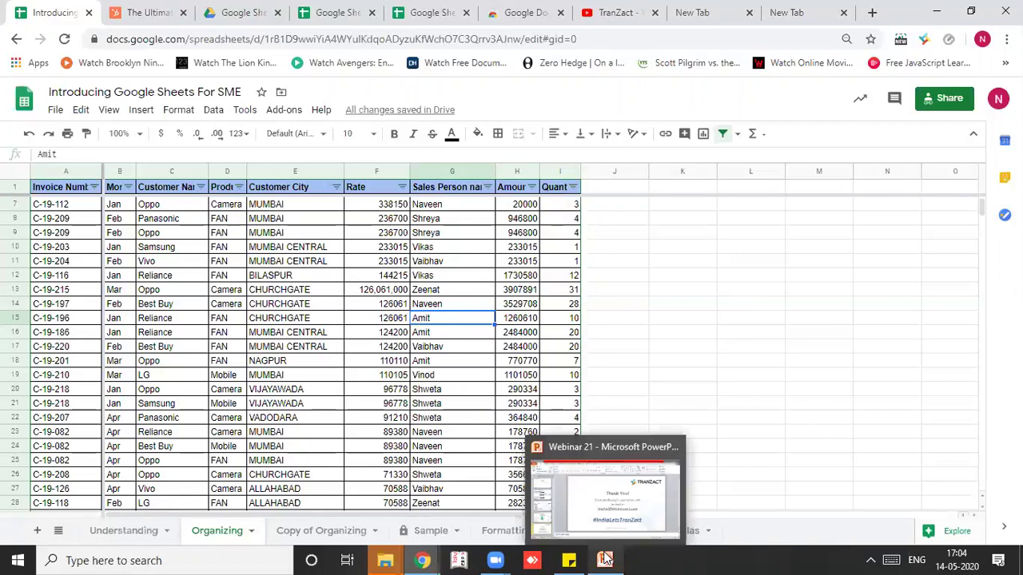
{"action": "left_click", "coordinate": [583, 483]}
{"action": "left_click", "coordinate": [116, 394]}
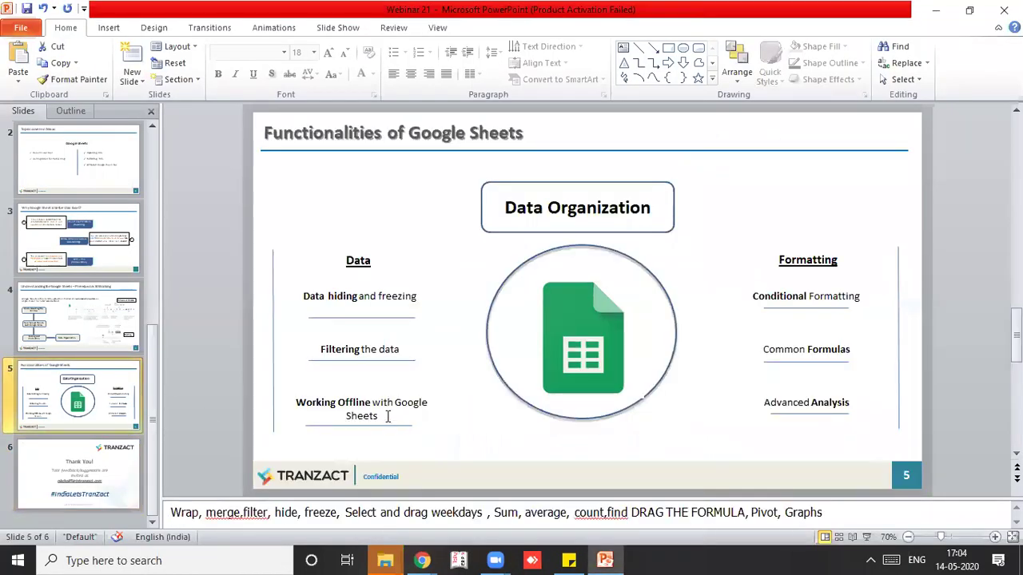
{"action": "left_click_drag", "start_coordinate": [297, 403], "coordinate": [399, 415]}
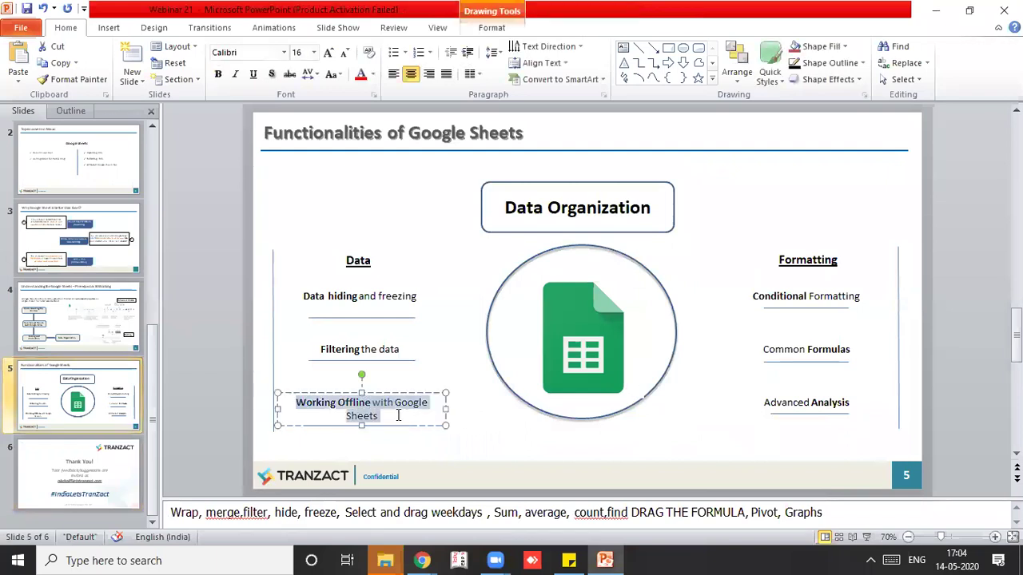
{"action": "left_click", "coordinate": [112, 28]}
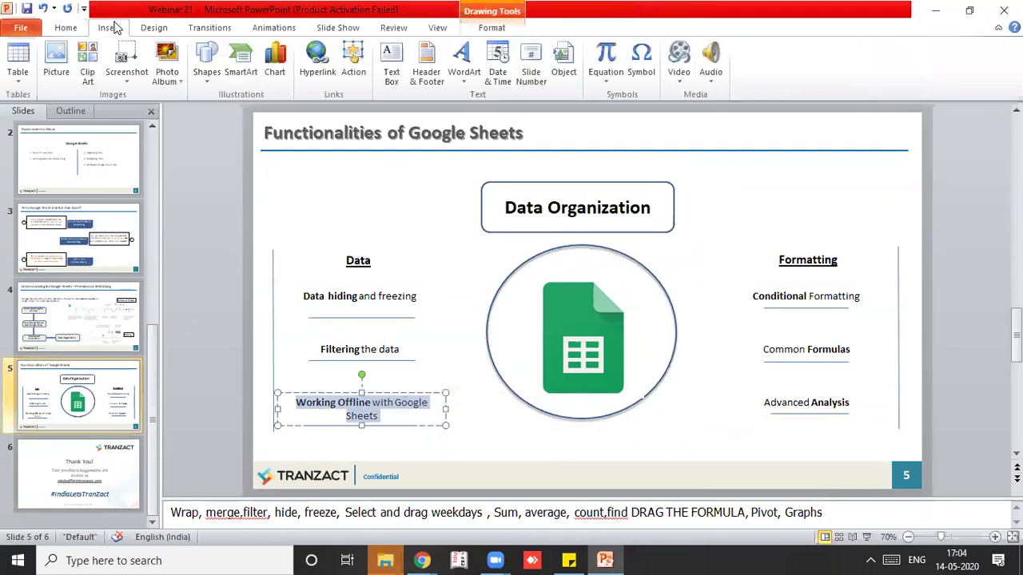
{"action": "left_click", "coordinate": [312, 74]}
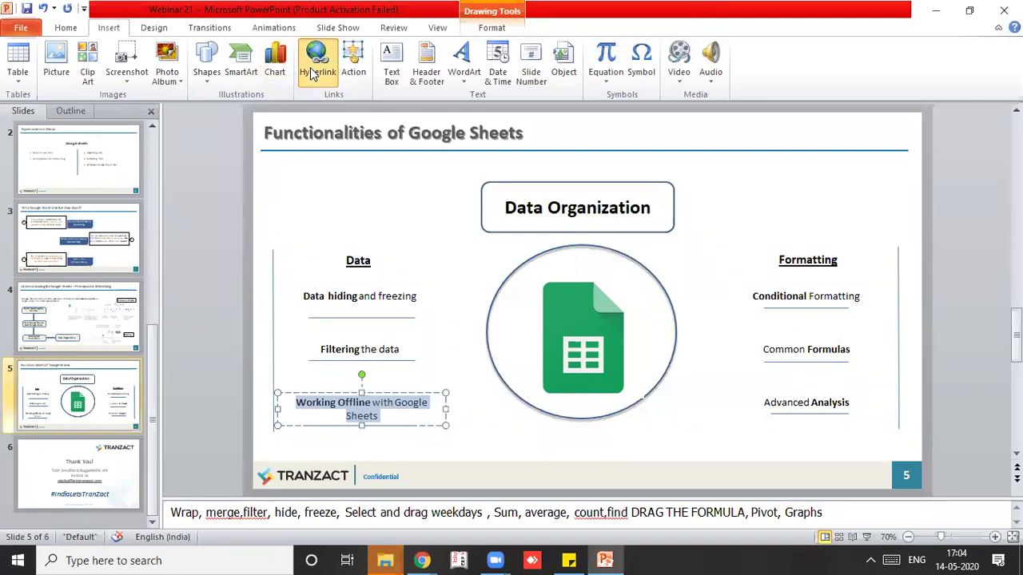
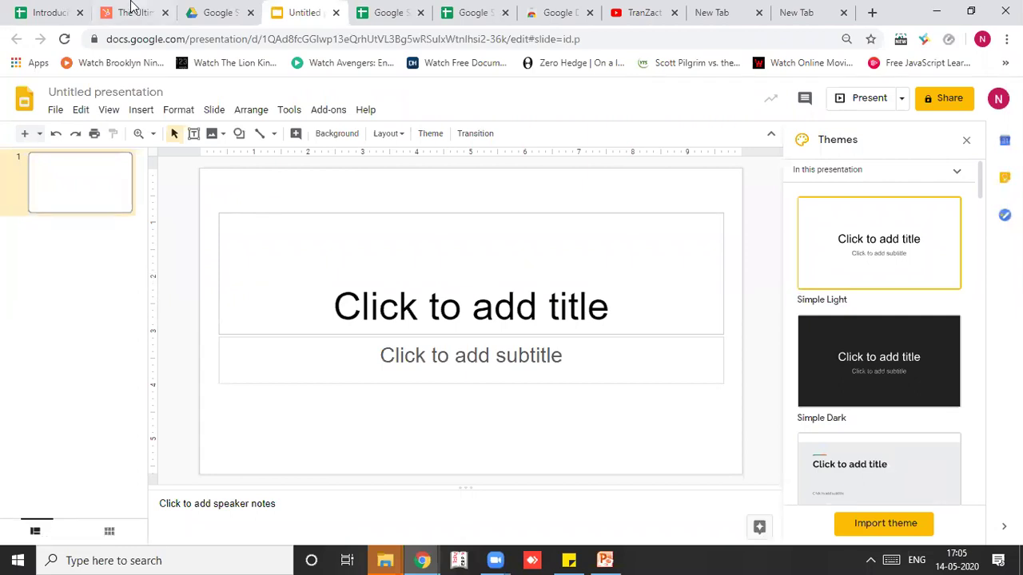
Step: Switch to the open YouTube page and look over the uploaded videos of the TranZact channel
{"action": "left_click", "coordinate": [70, 8]}
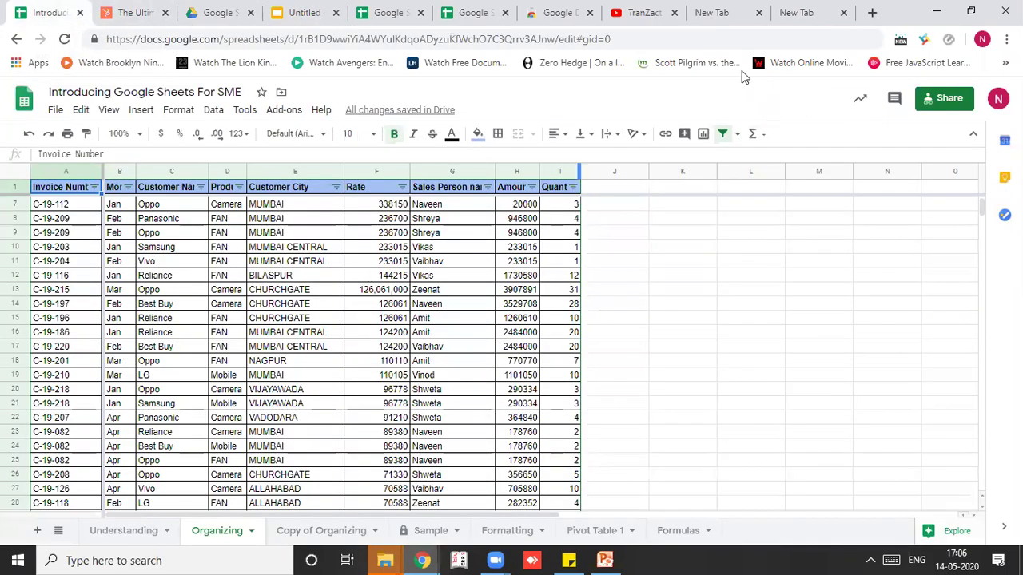
{"action": "left_click", "coordinate": [718, 32]}
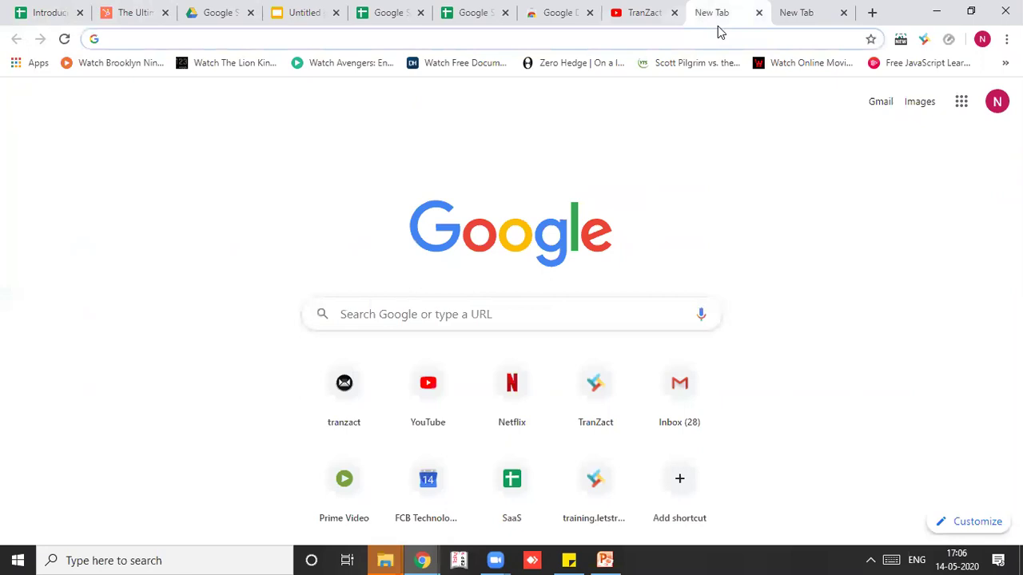
{"action": "key", "text": "ctrl+shift+Tab"}
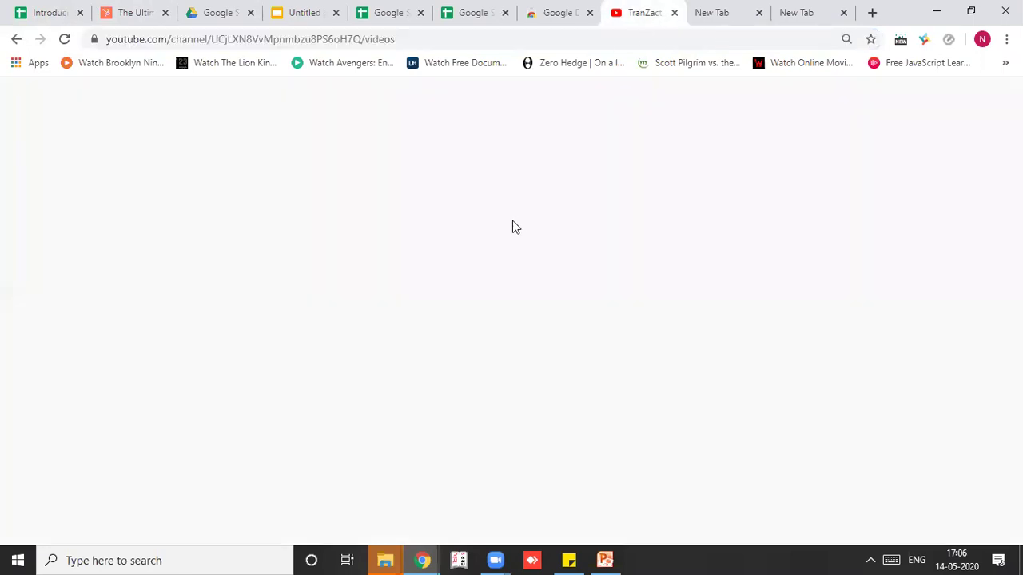
{"action": "scroll", "coordinate": [475, 297], "scroll_direction": "down", "scroll_amount": 1}
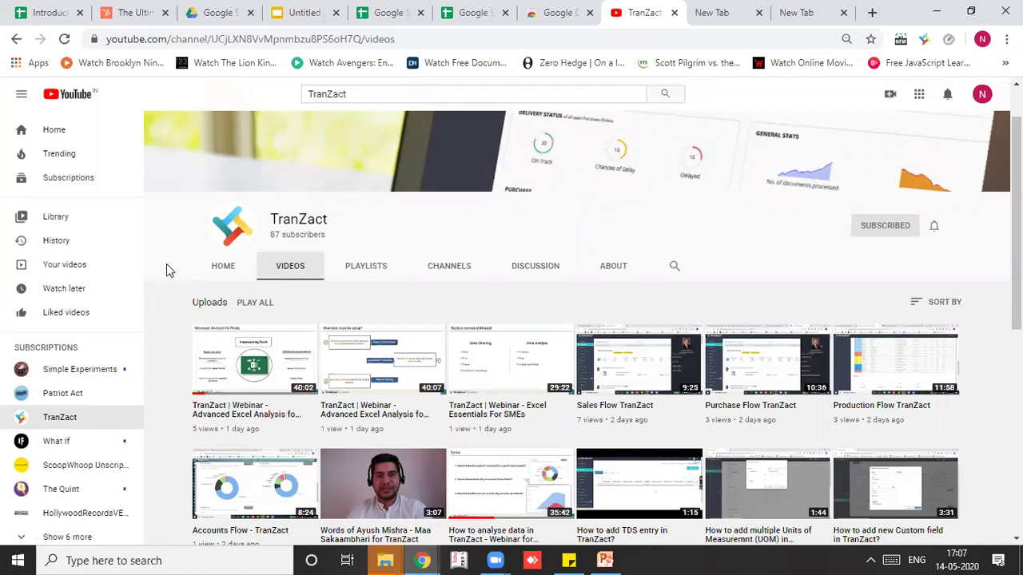
Step: Return to the Introducing Google Sheets For SME spreadsheet and review its link-sharing access options without changing them
{"action": "left_click", "coordinate": [73, 12]}
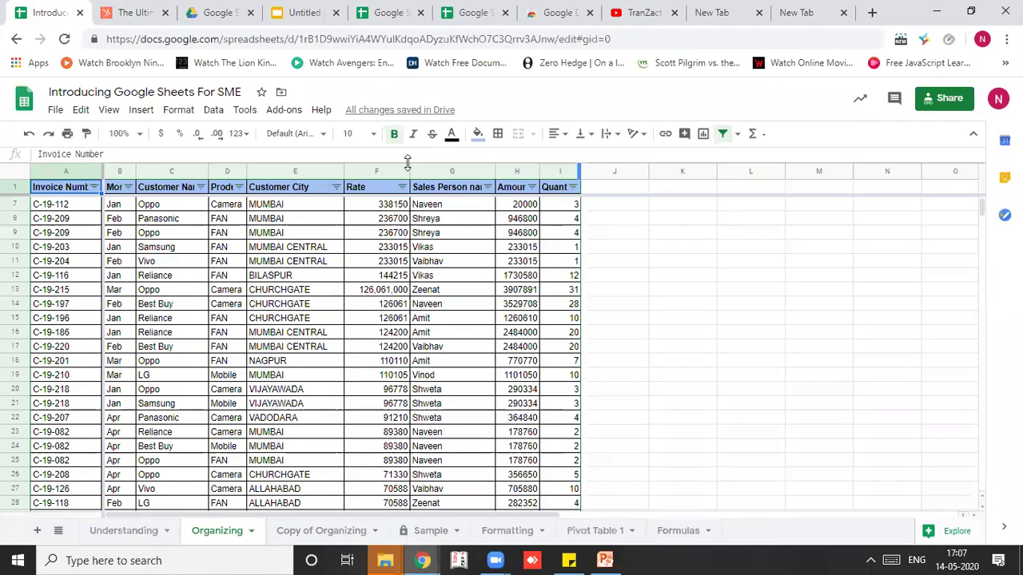
{"action": "left_click", "coordinate": [934, 107]}
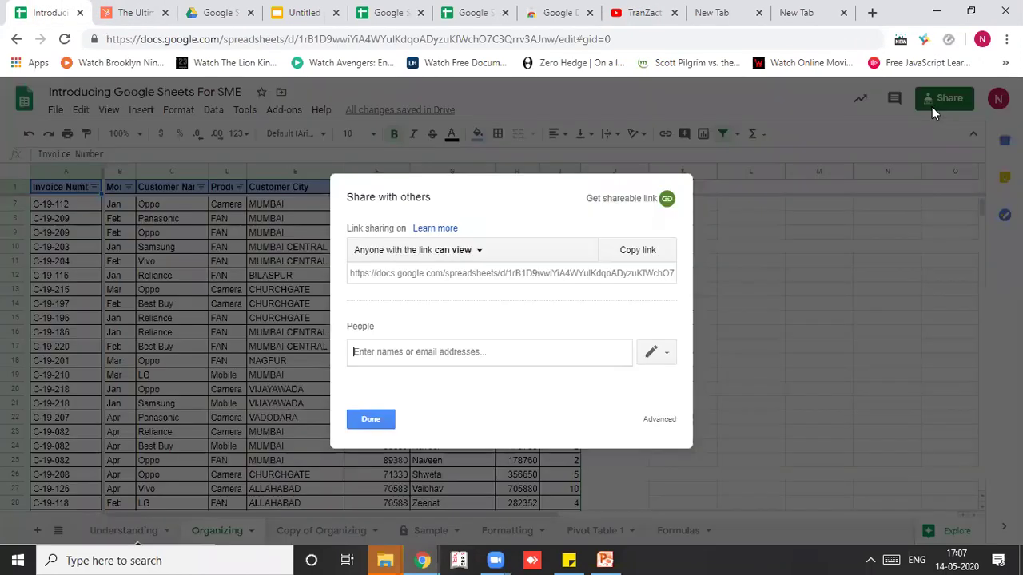
{"action": "left_click", "coordinate": [526, 257]}
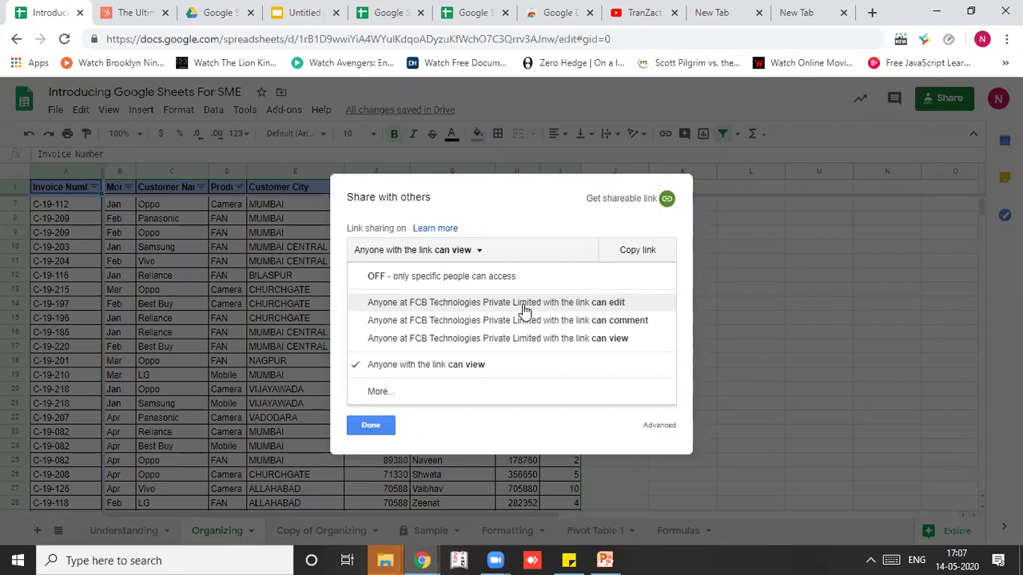
{"action": "left_click", "coordinate": [536, 414]}
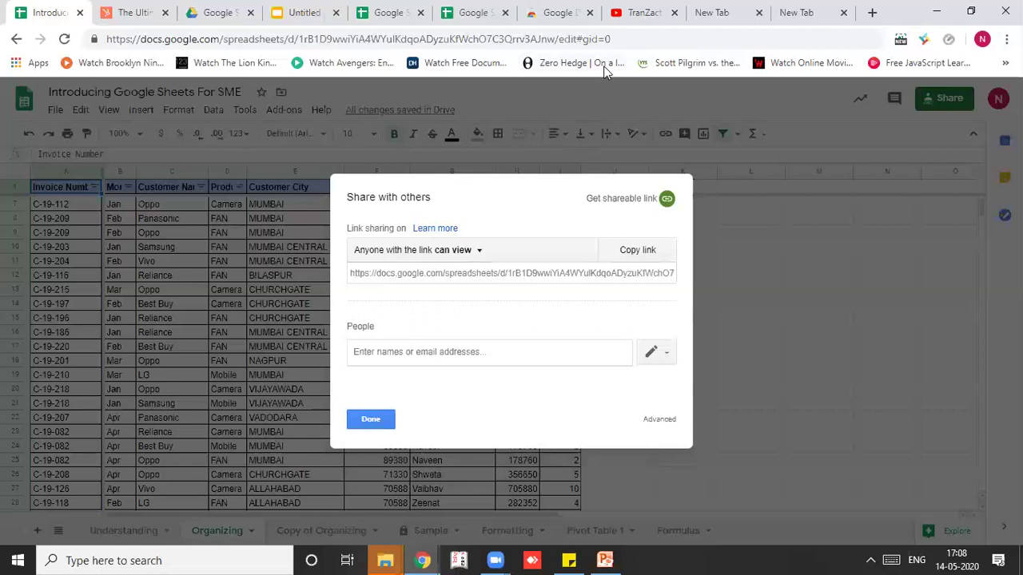
Step: Look at the TranZact videos page on YouTube and switch to PowerPoint to show the closing "Thank You!" slide 6
{"action": "left_click", "coordinate": [620, 14]}
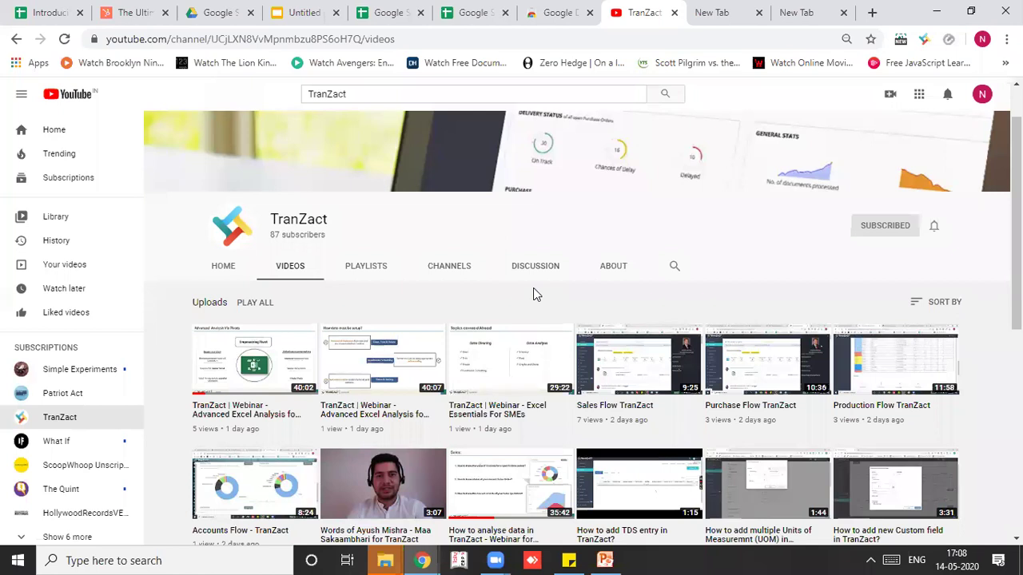
{"action": "key", "text": "alt+Tab"}
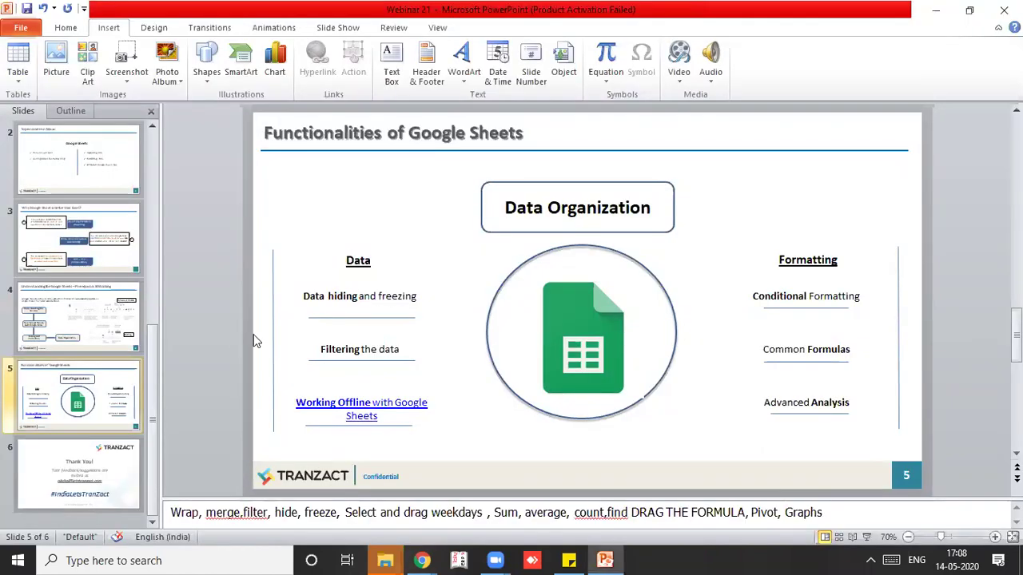
{"action": "left_click", "coordinate": [107, 452]}
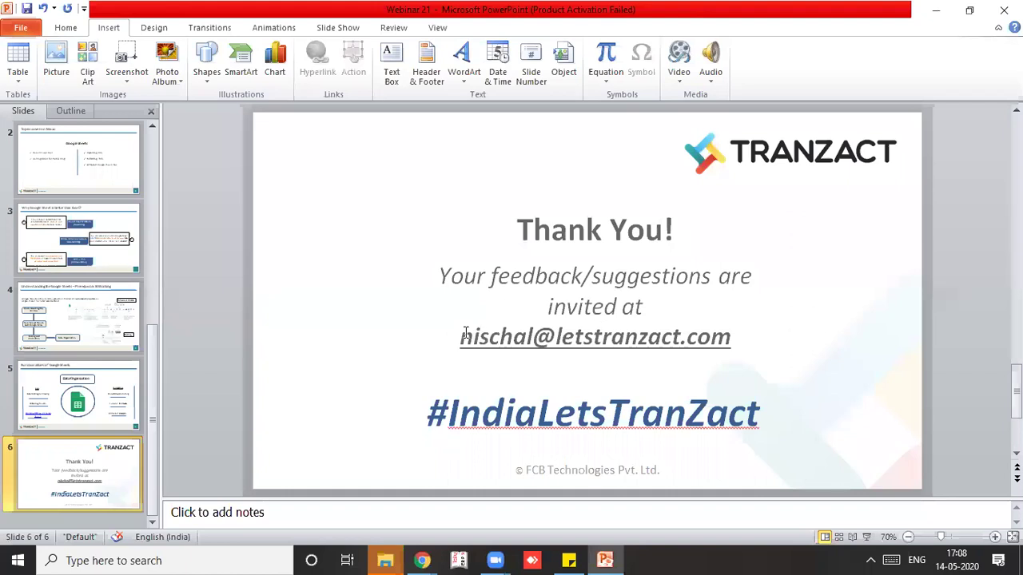
Step: Return to the Introducing Google Sheets For SME spreadsheet in Chrome and close its sharing dialog without changing the link access
{"action": "key", "text": "alt+Tab"}
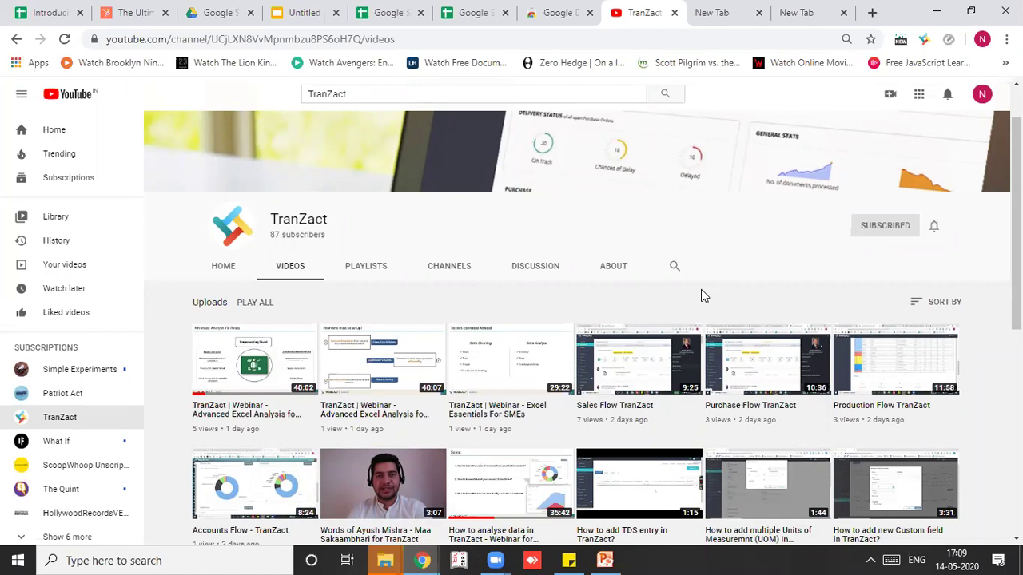
{"action": "left_click", "coordinate": [53, 12]}
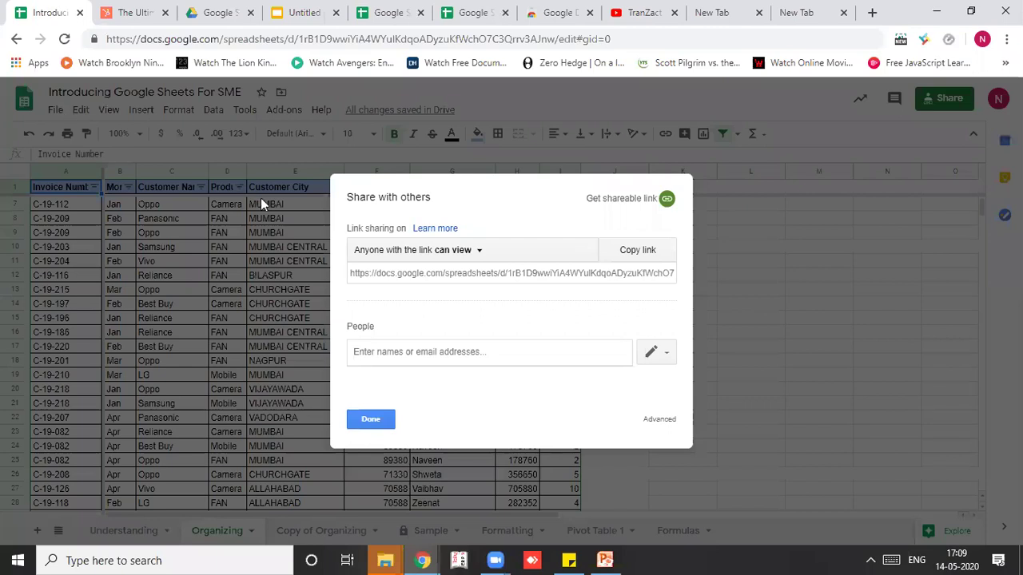
{"action": "left_click", "coordinate": [361, 419]}
{"action": "left_click", "coordinate": [56, 110]}
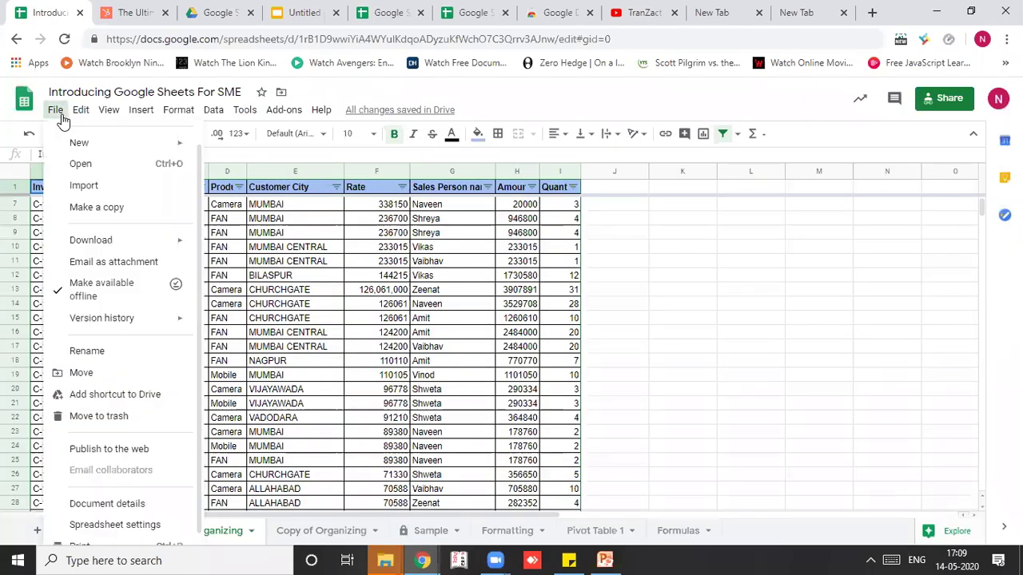
{"action": "left_click", "coordinate": [80, 109]}
{"action": "mouse_move", "coordinate": [51, 112]}
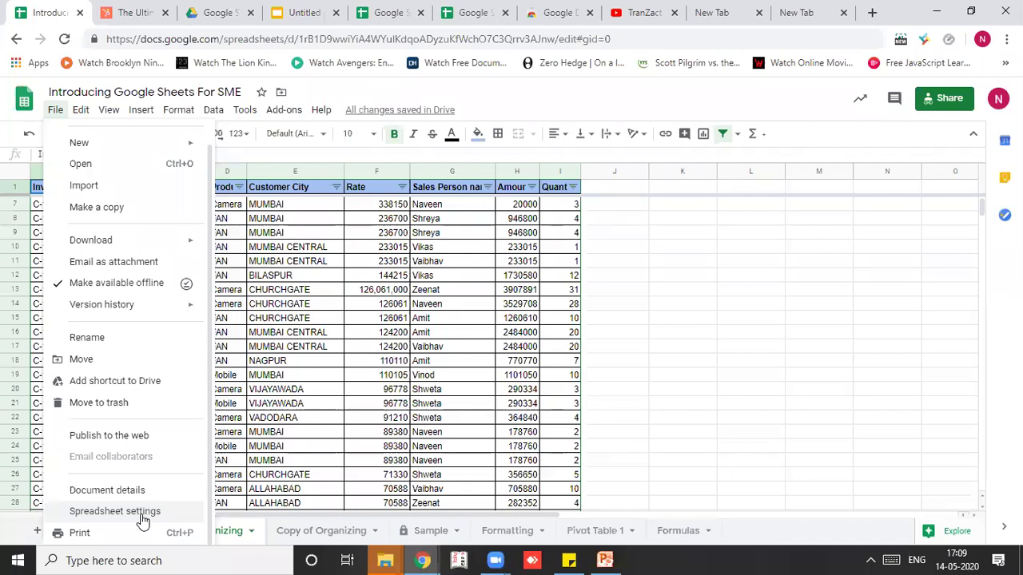
{"action": "left_click", "coordinate": [140, 112]}
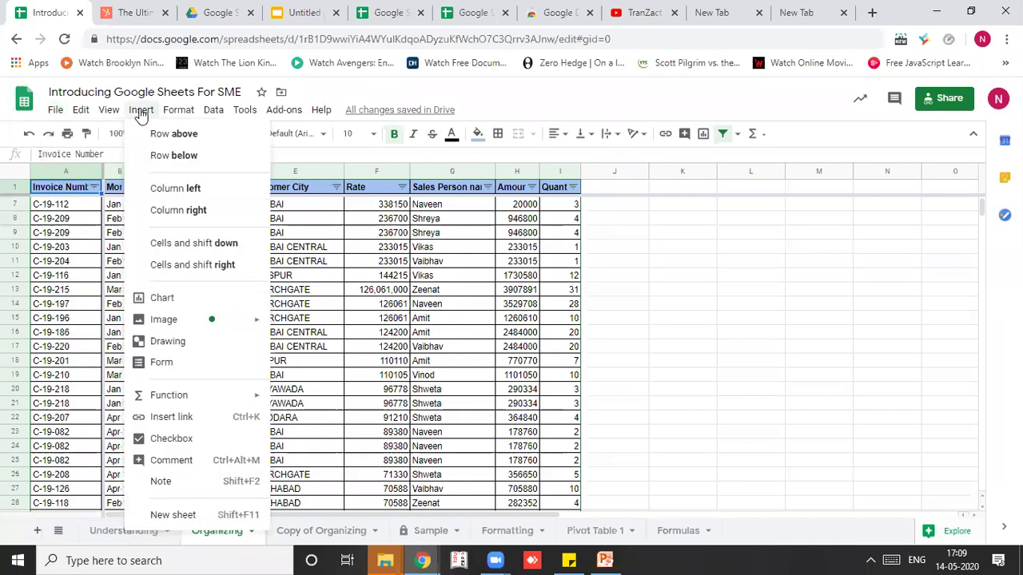
{"action": "mouse_move", "coordinate": [183, 399]}
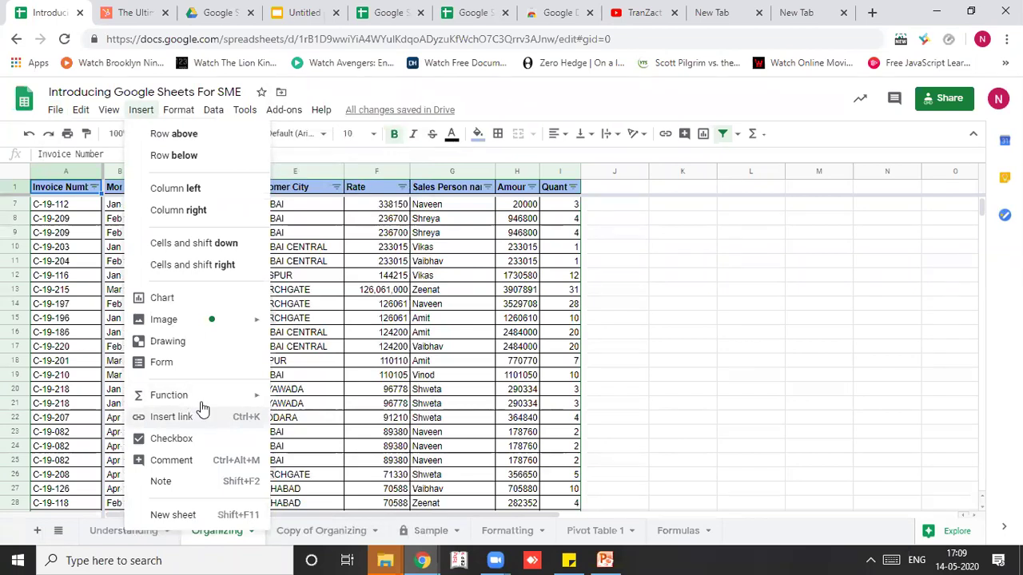
{"action": "left_click", "coordinate": [204, 11]}
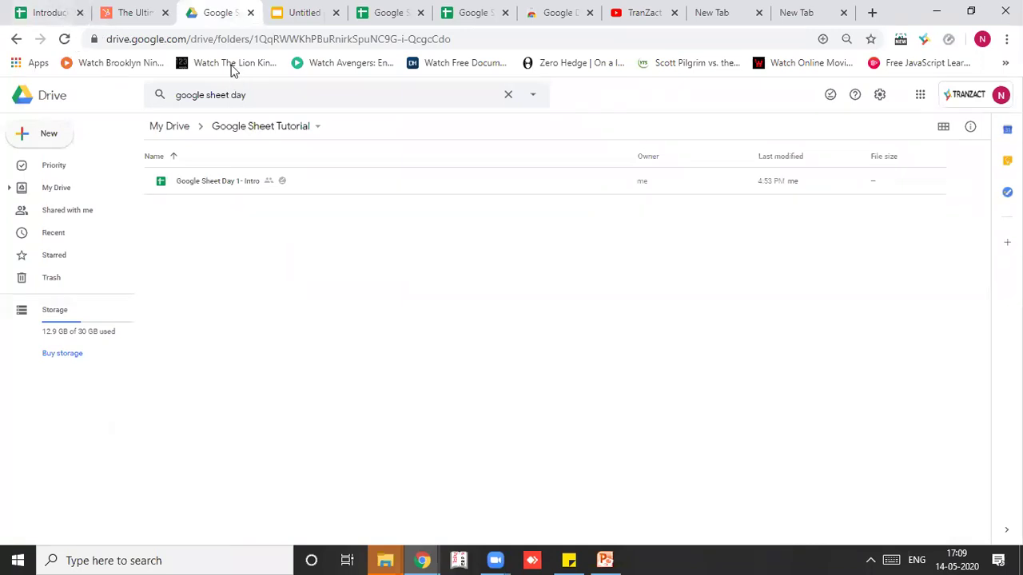
{"action": "left_click", "coordinate": [49, 12]}
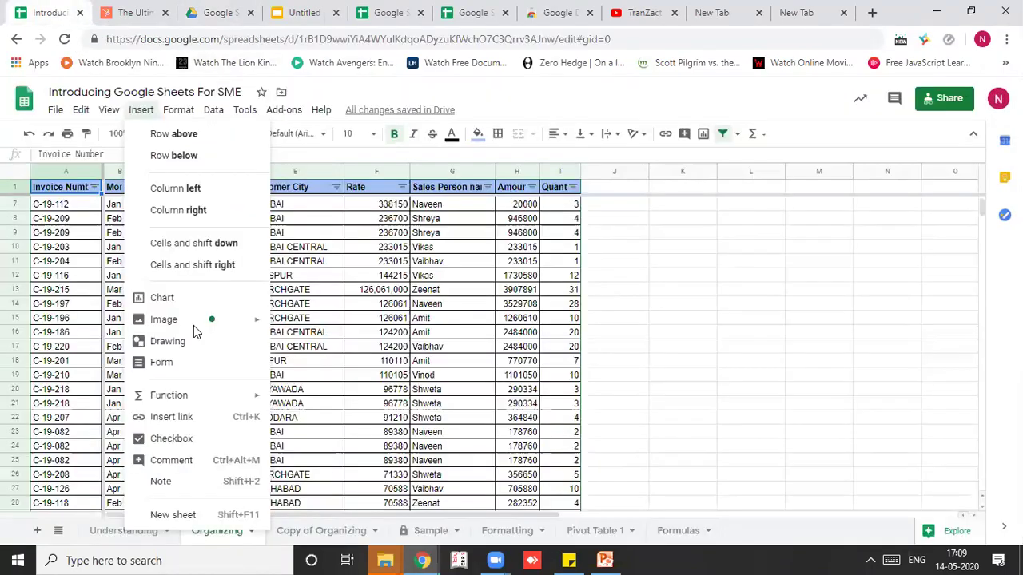
{"action": "left_click", "coordinate": [81, 111]}
{"action": "mouse_move", "coordinate": [62, 111]}
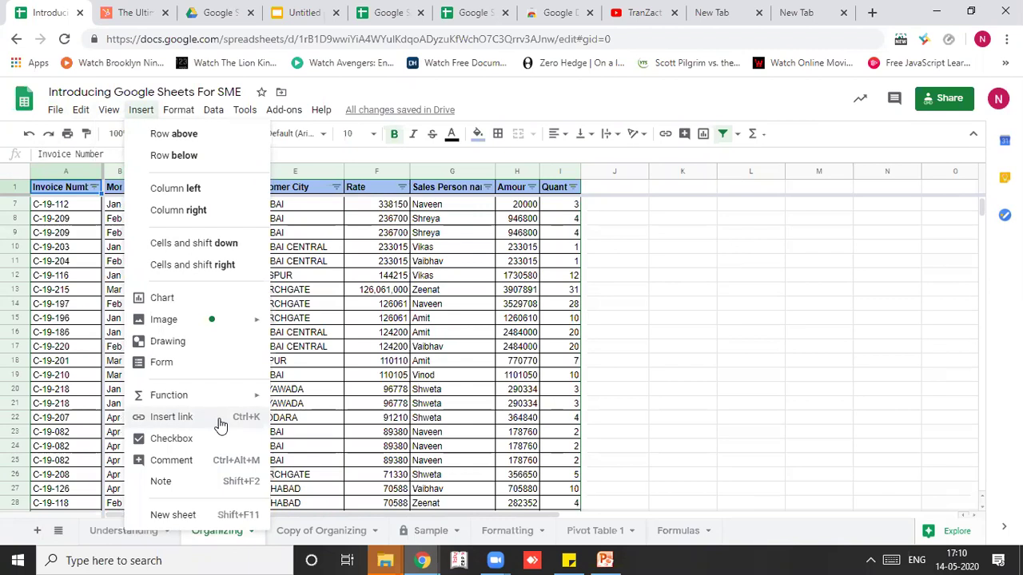
{"action": "left_click", "coordinate": [216, 112]}
{"action": "mouse_move", "coordinate": [231, 118]}
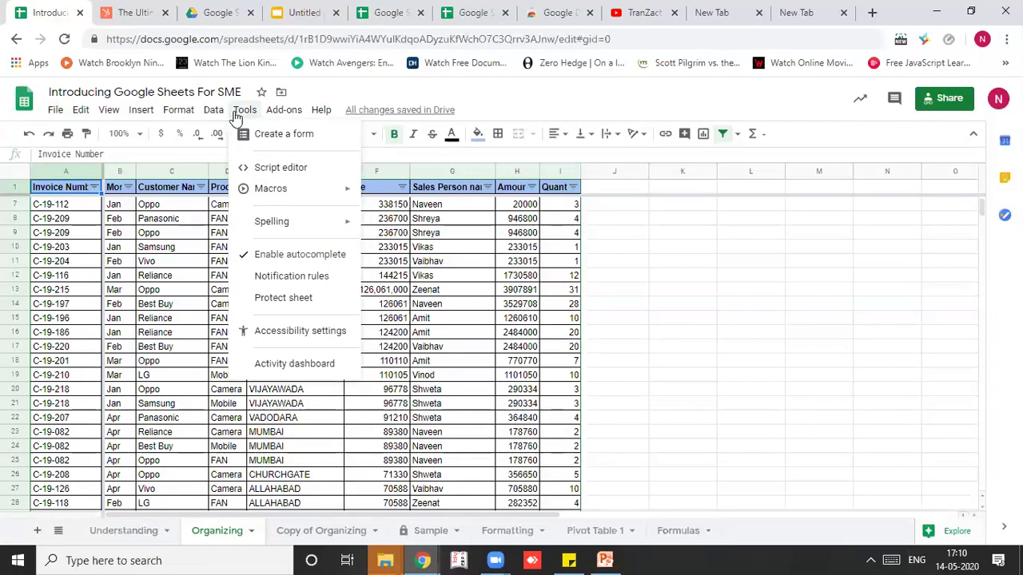
{"action": "mouse_move", "coordinate": [277, 116]}
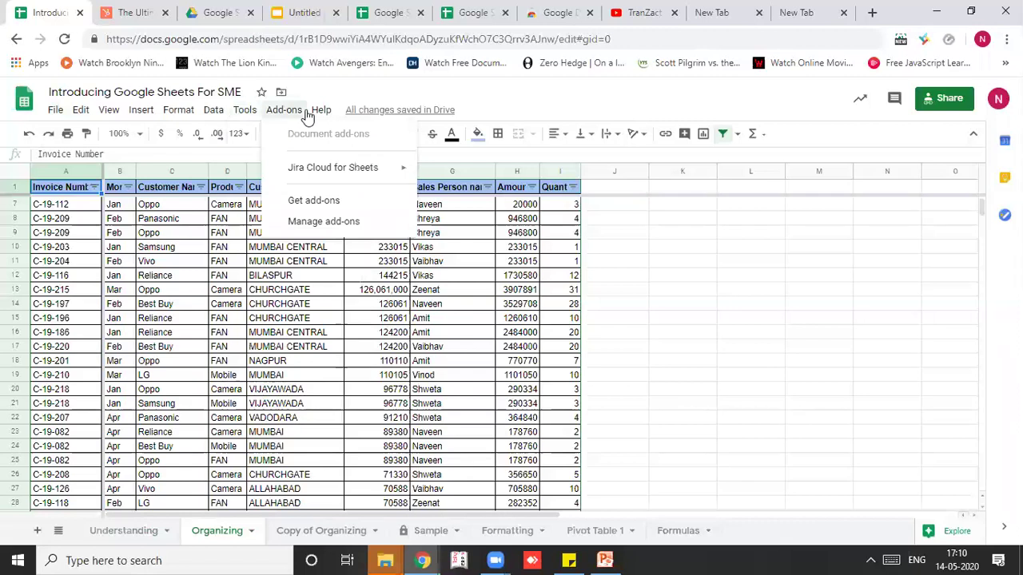
{"action": "mouse_move", "coordinate": [316, 116]}
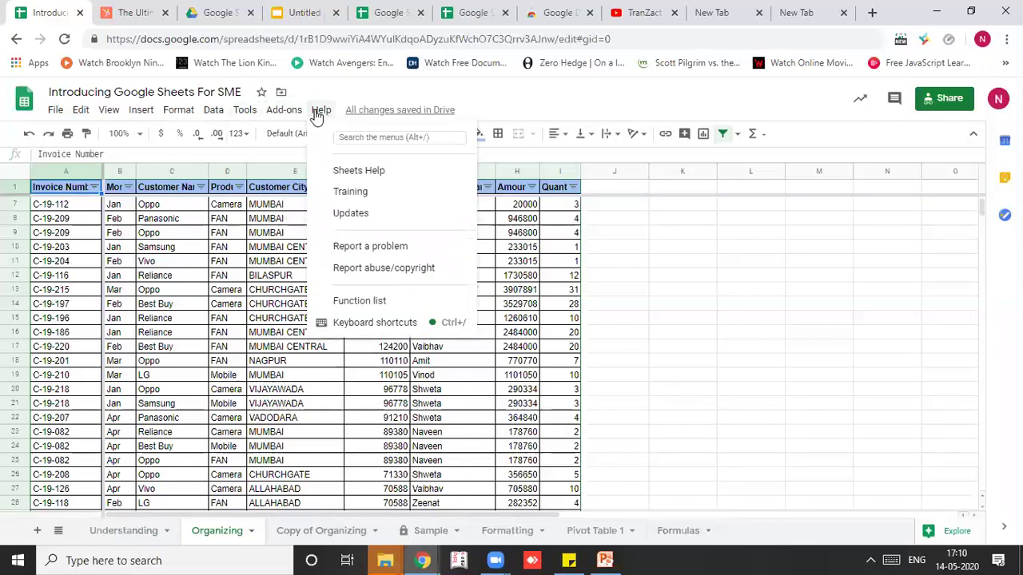